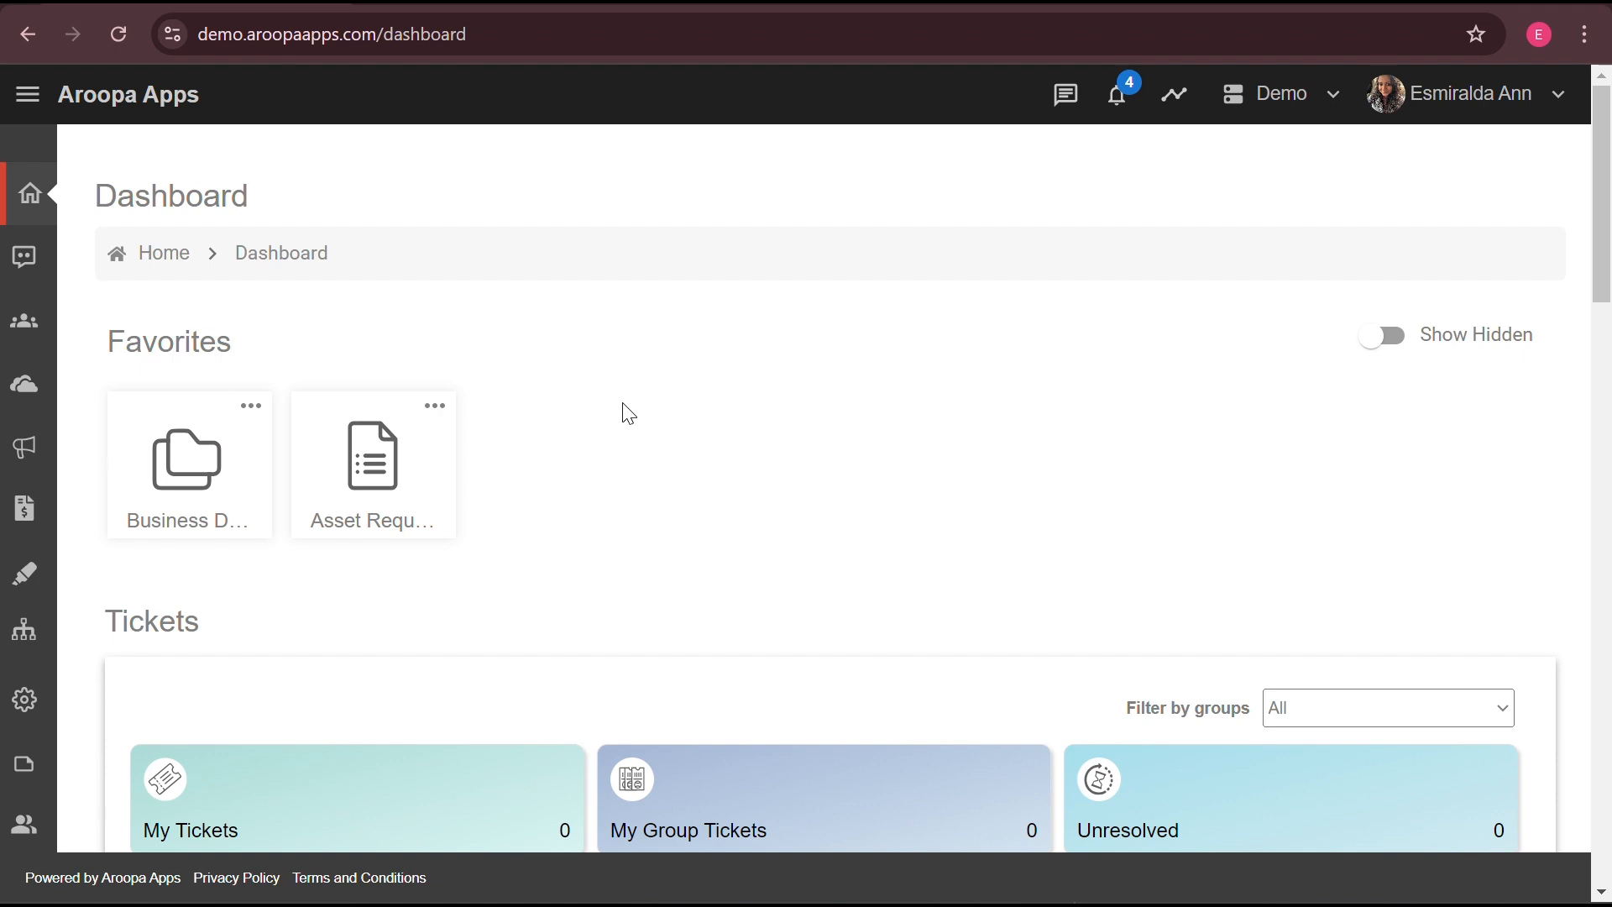
Open the My Apps page from the Apps section
click(22, 105)
click(186, 580)
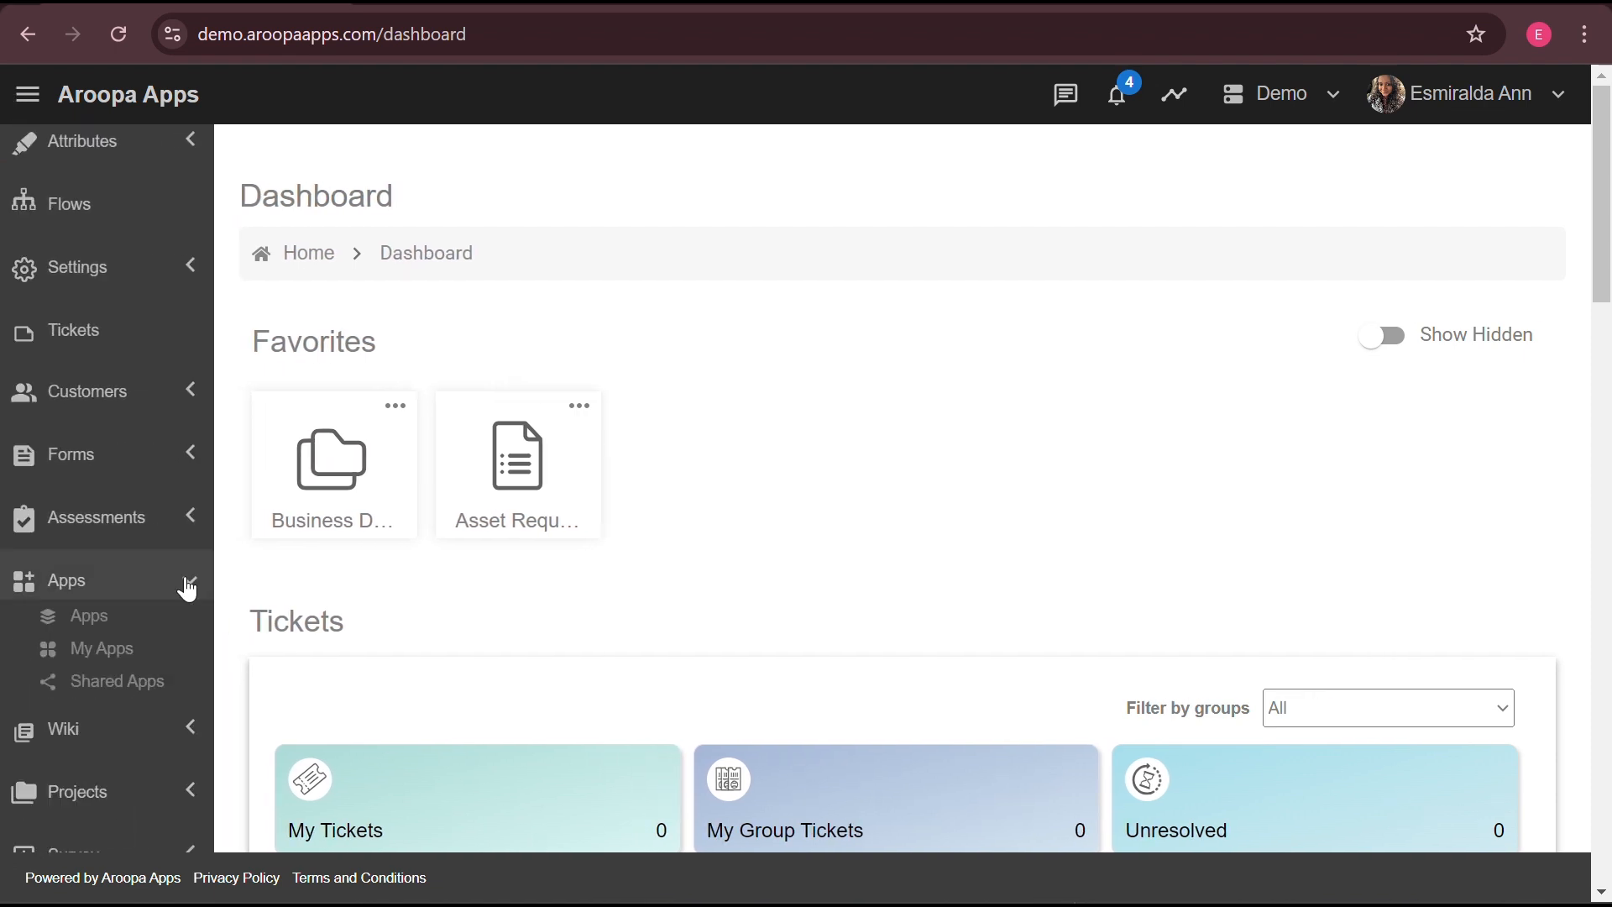
click(101, 650)
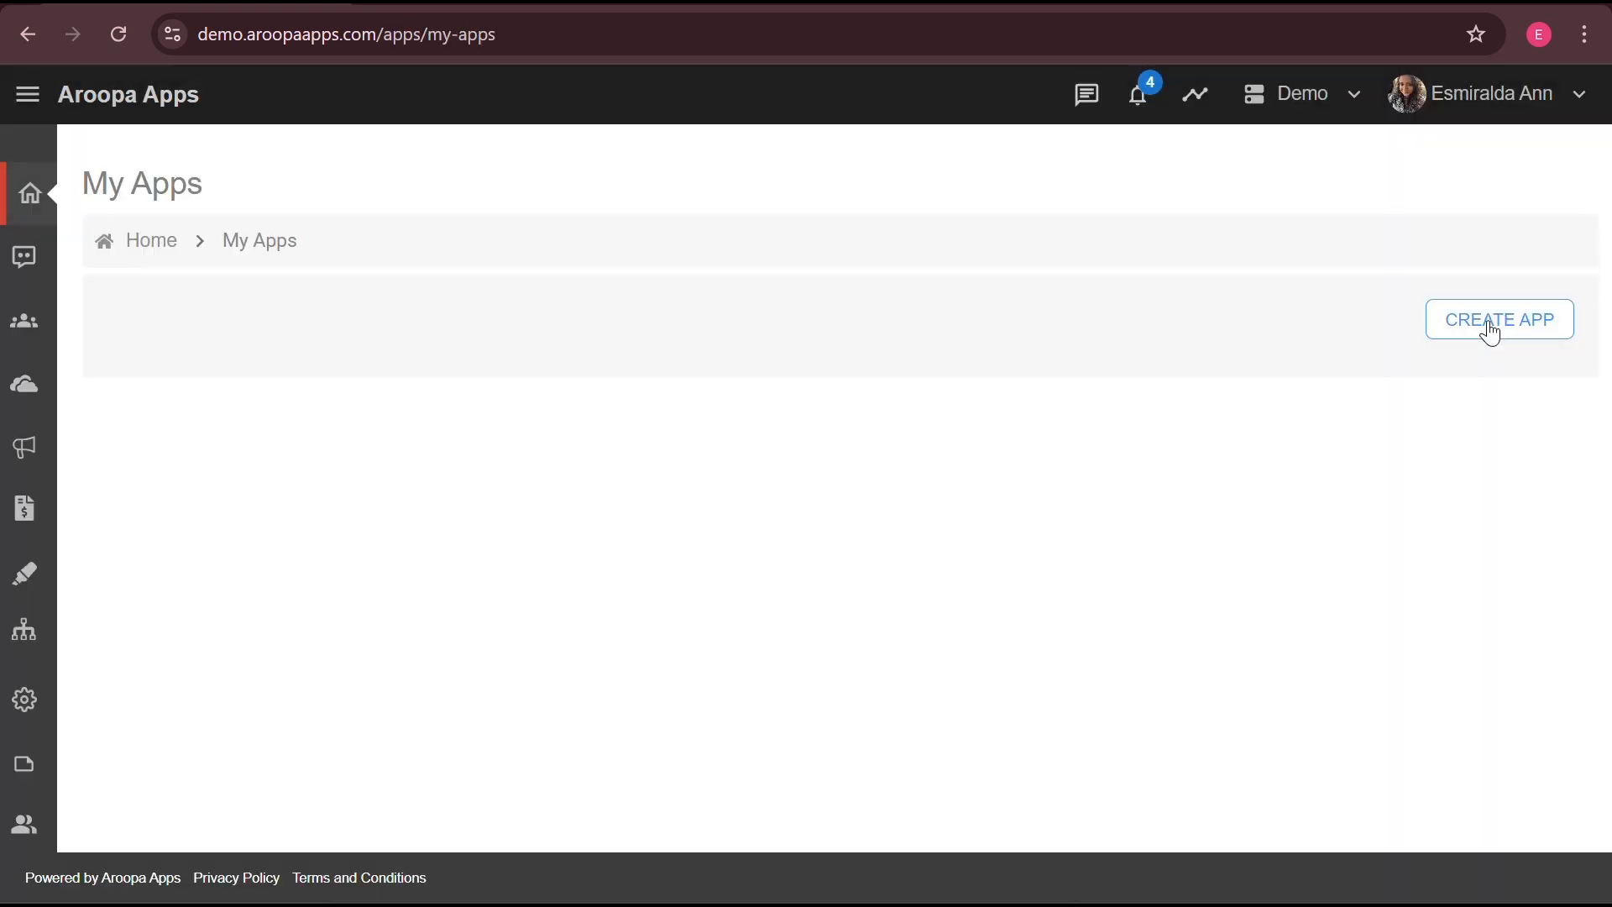
Create an app named Asset Database, published to all internal users, with the laptop photo as its image
click(1490, 328)
click(975, 274)
text(Asset Database)
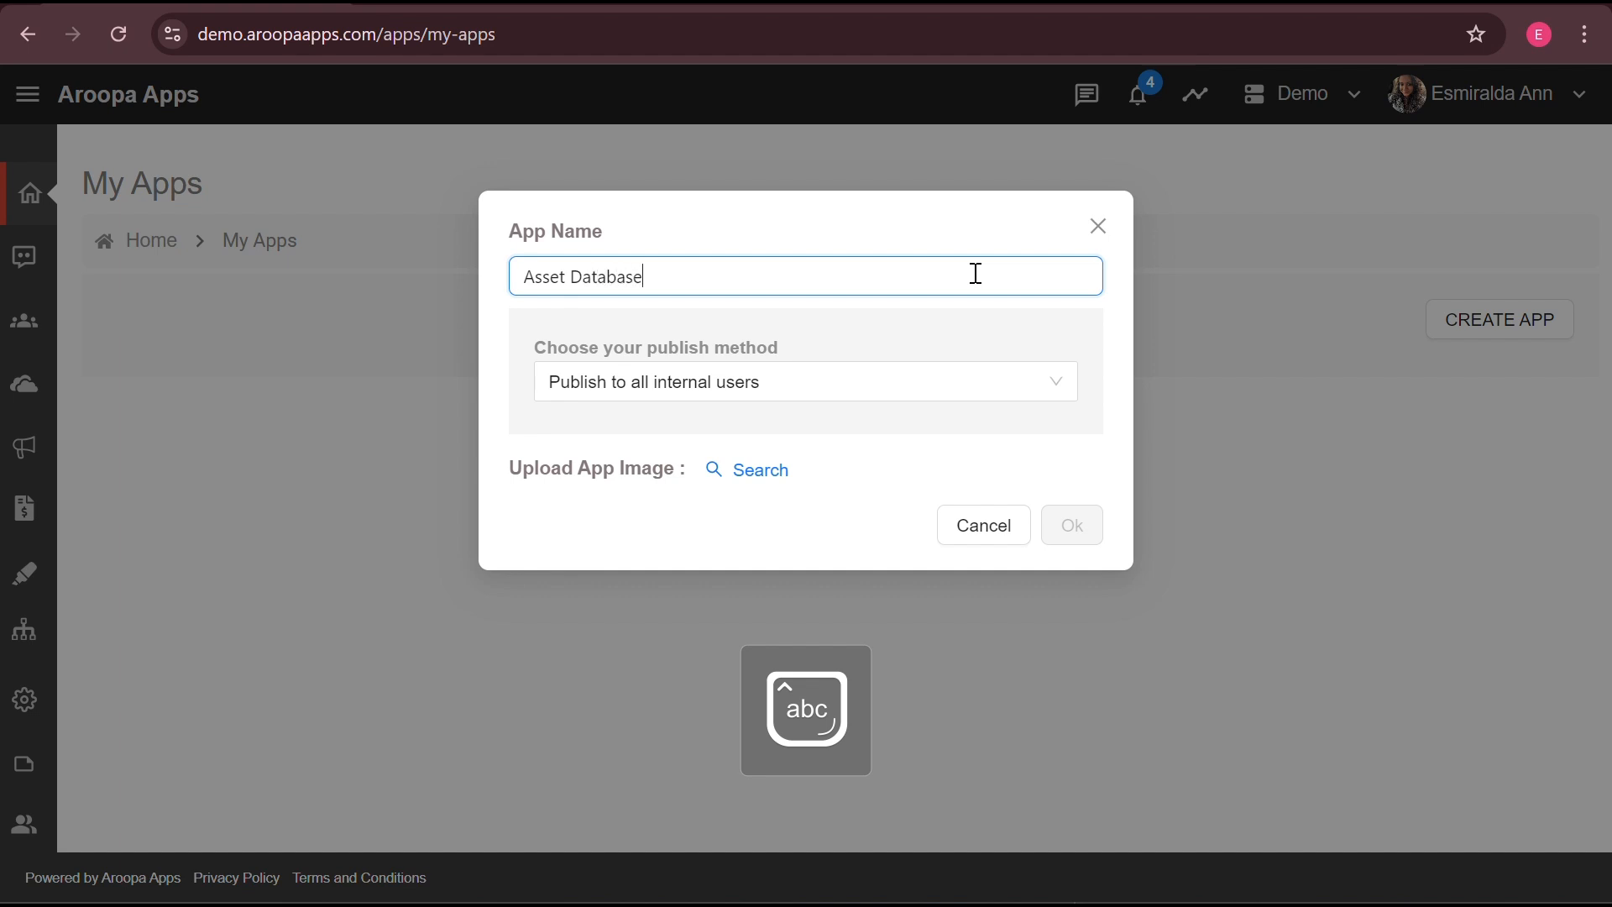
click(1013, 380)
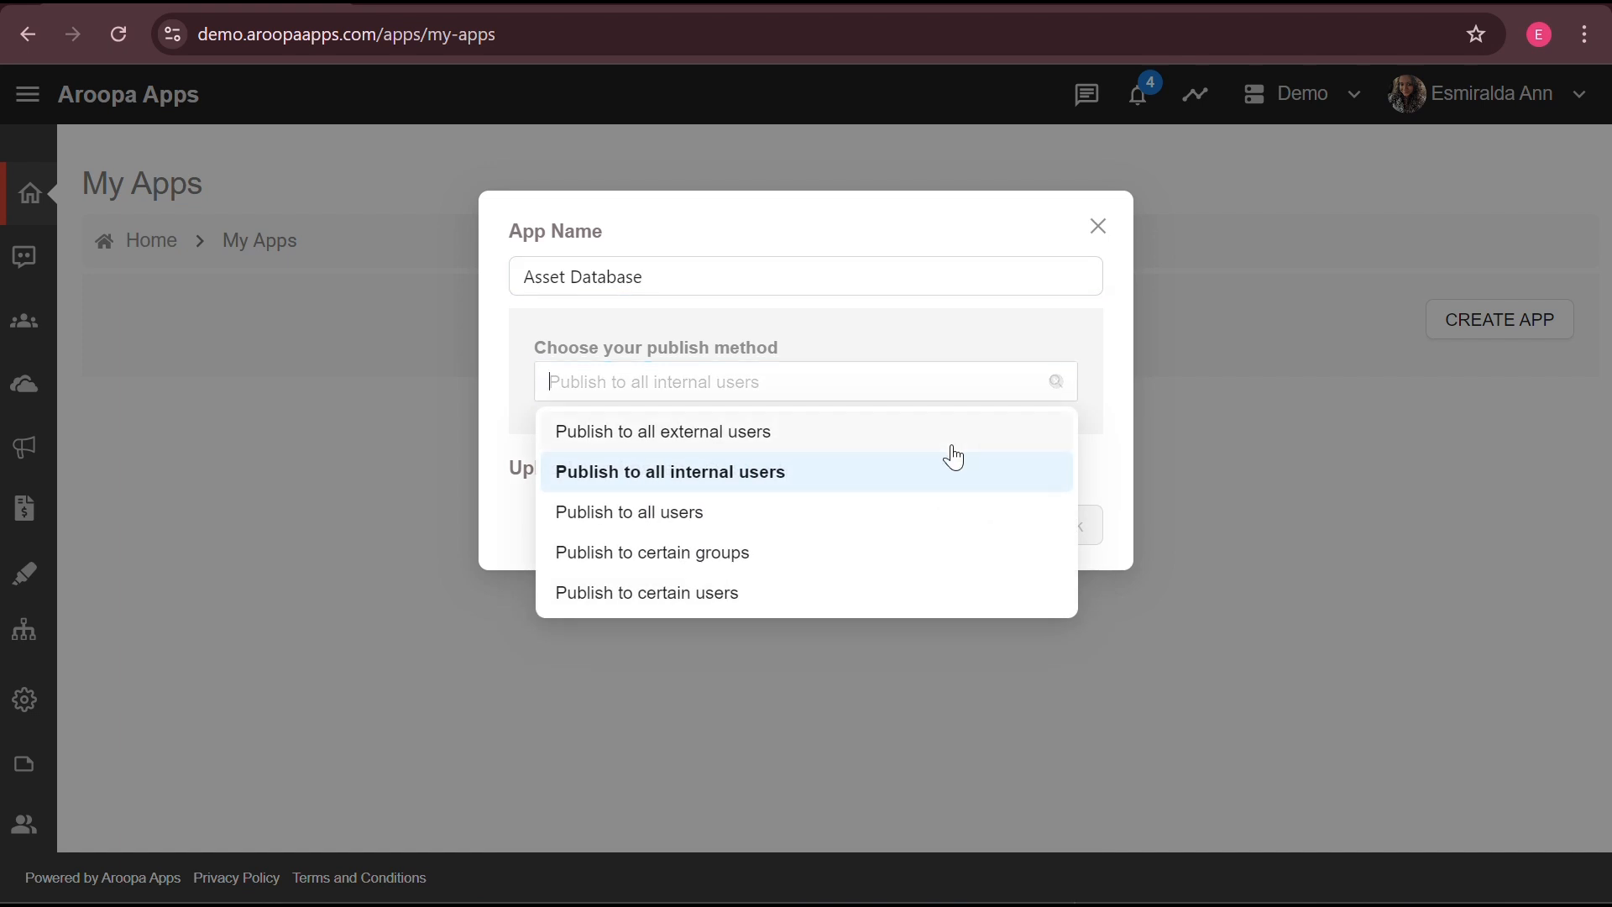
click(903, 468)
click(760, 470)
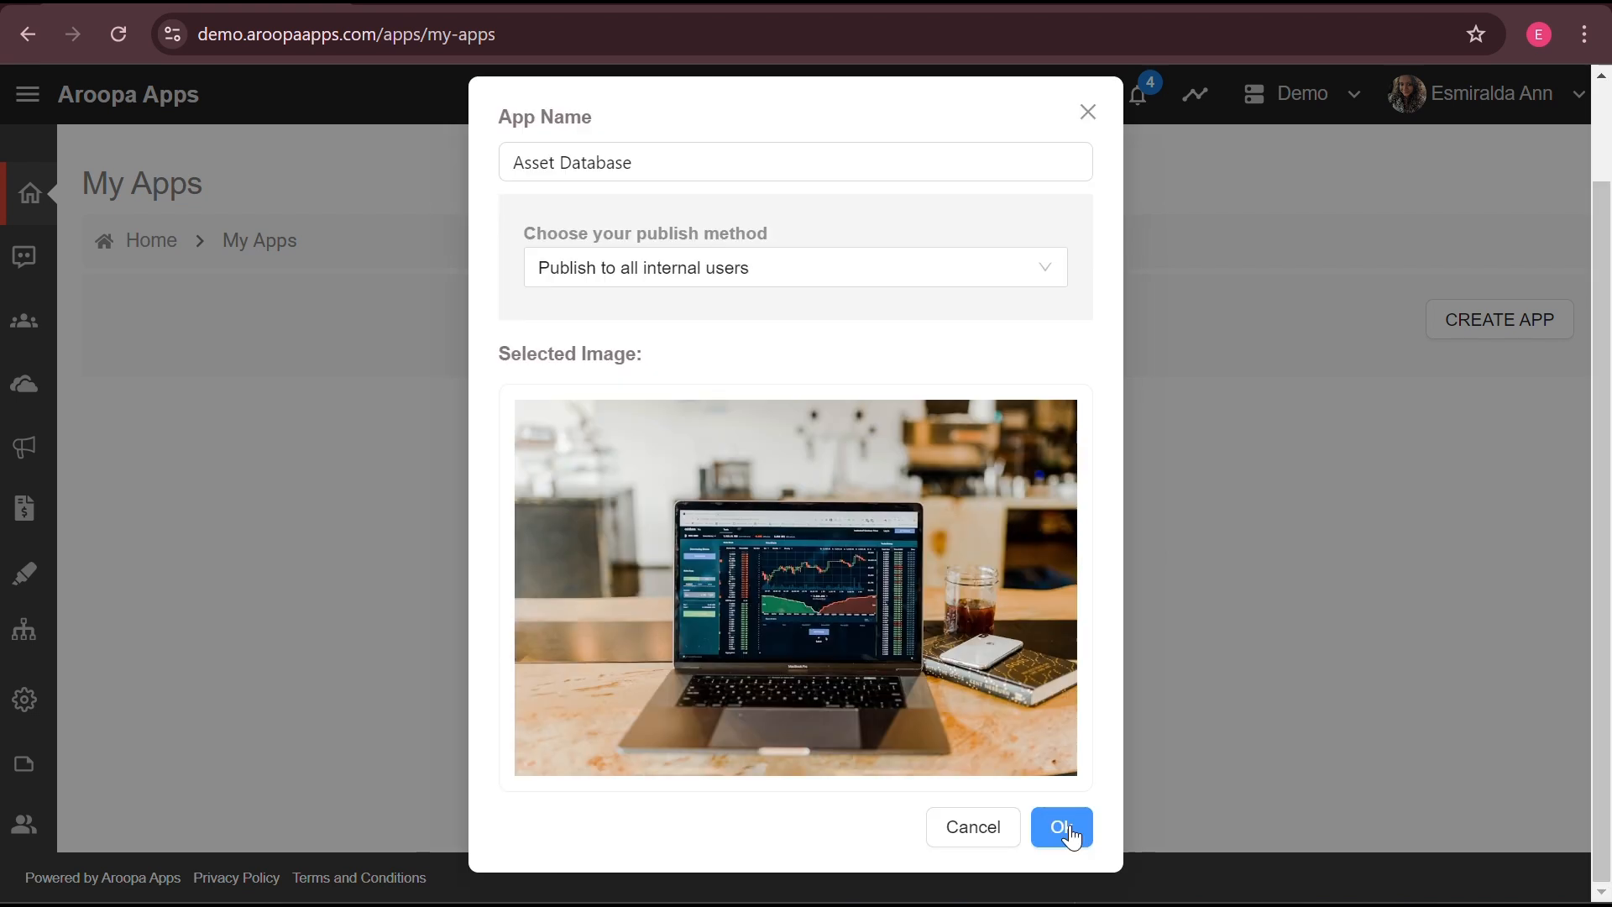
click(1062, 828)
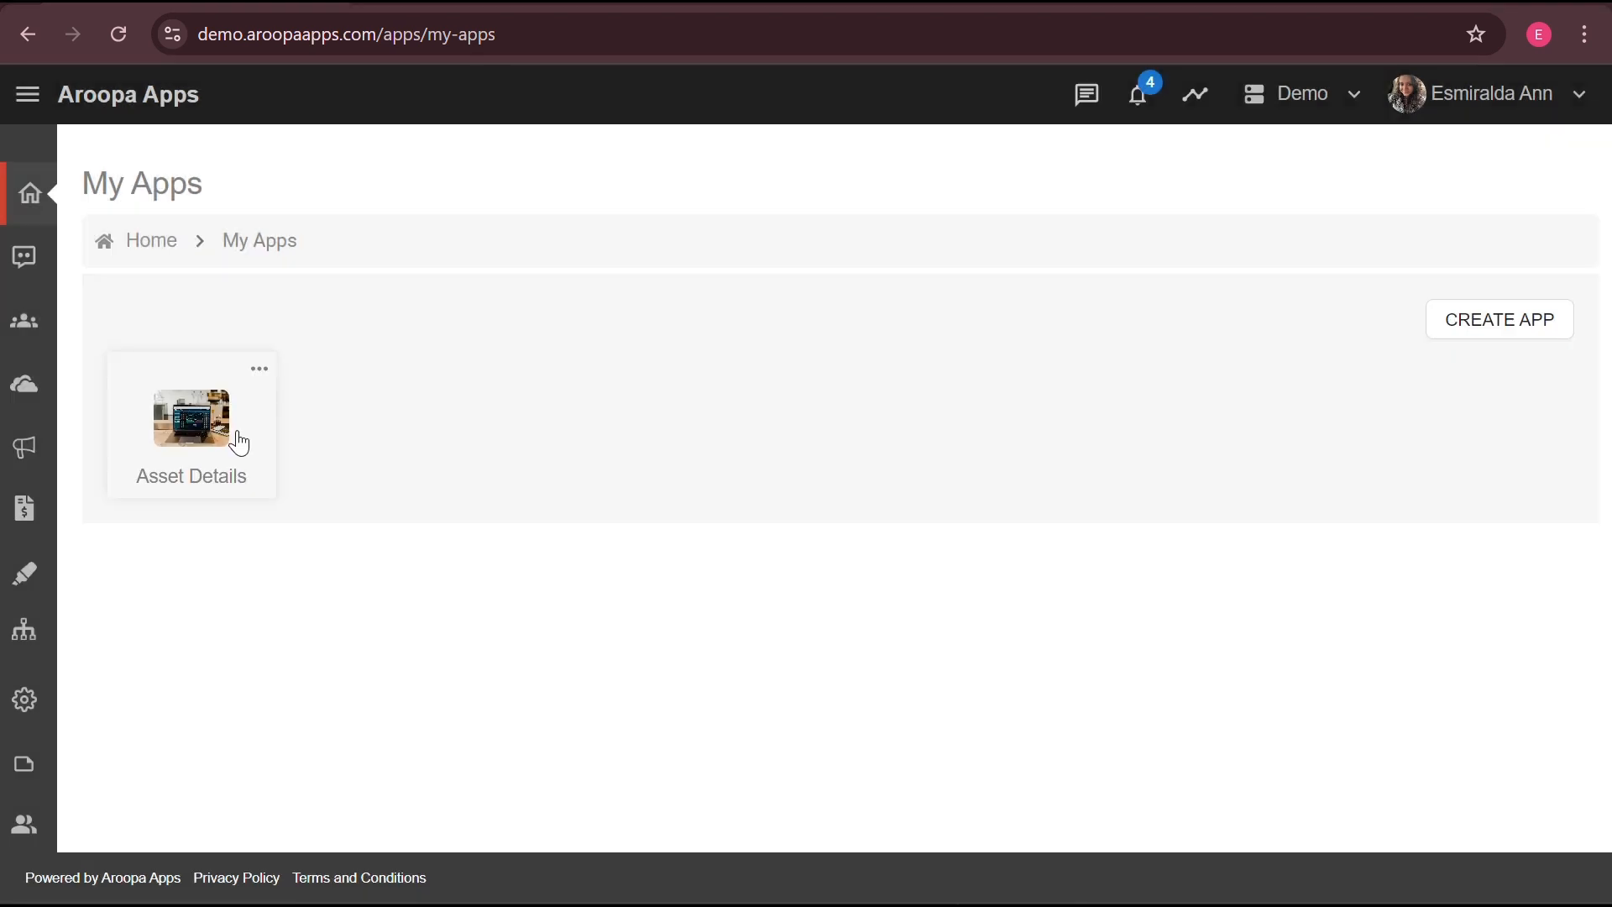
Create a new page in the Asset Details app and name its form Asset Intake Form
click(179, 476)
click(1552, 327)
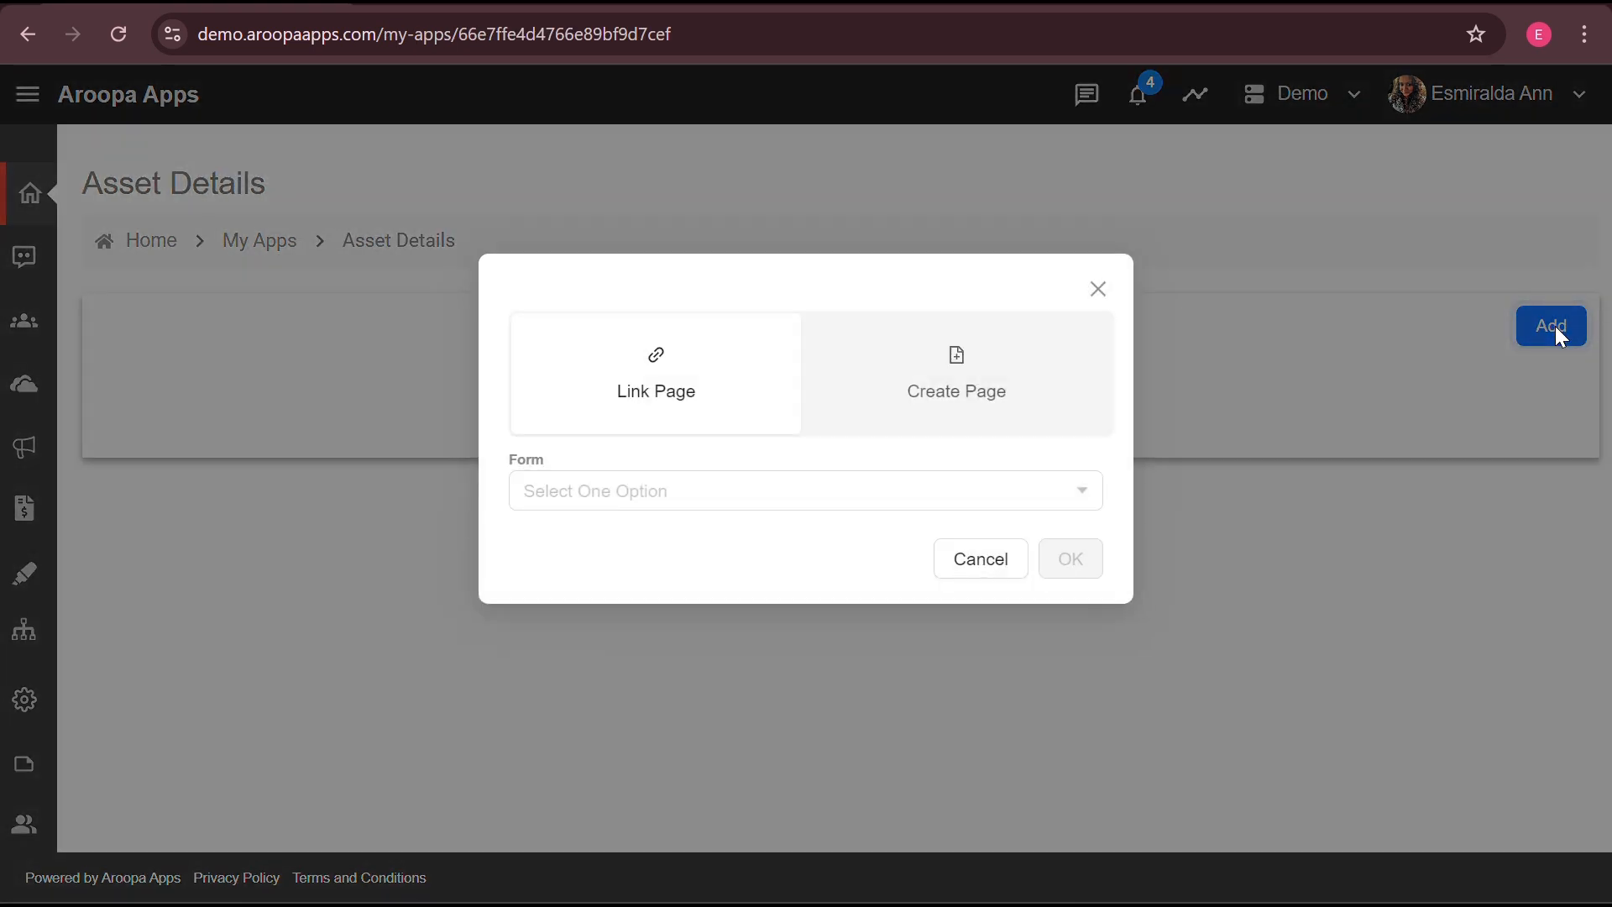
click(954, 383)
click(1085, 473)
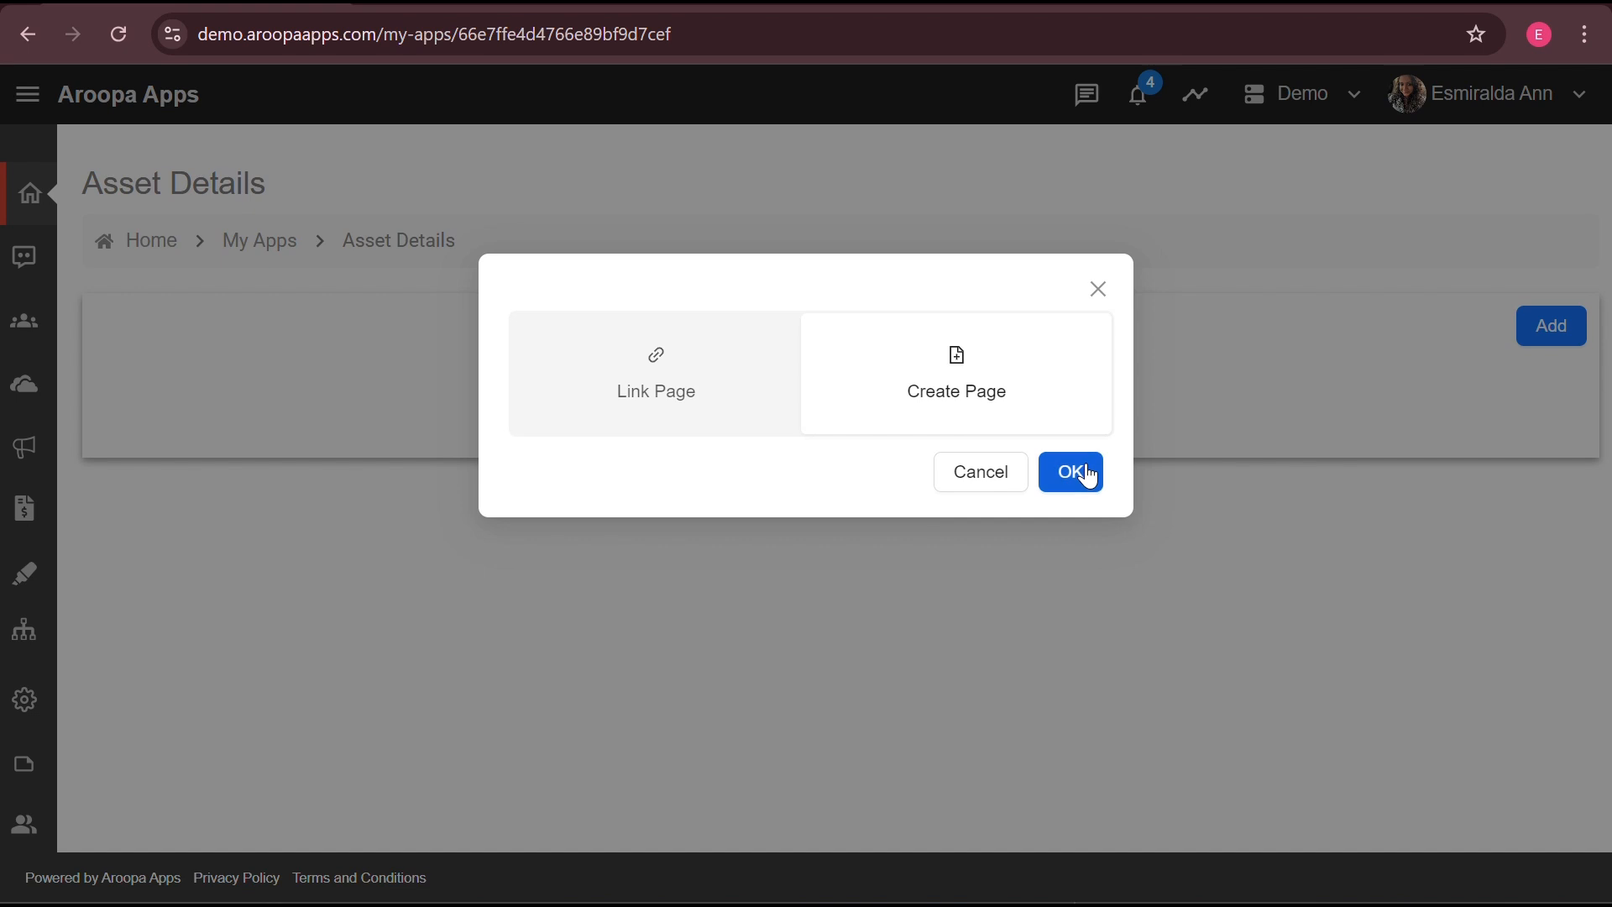
click(1075, 475)
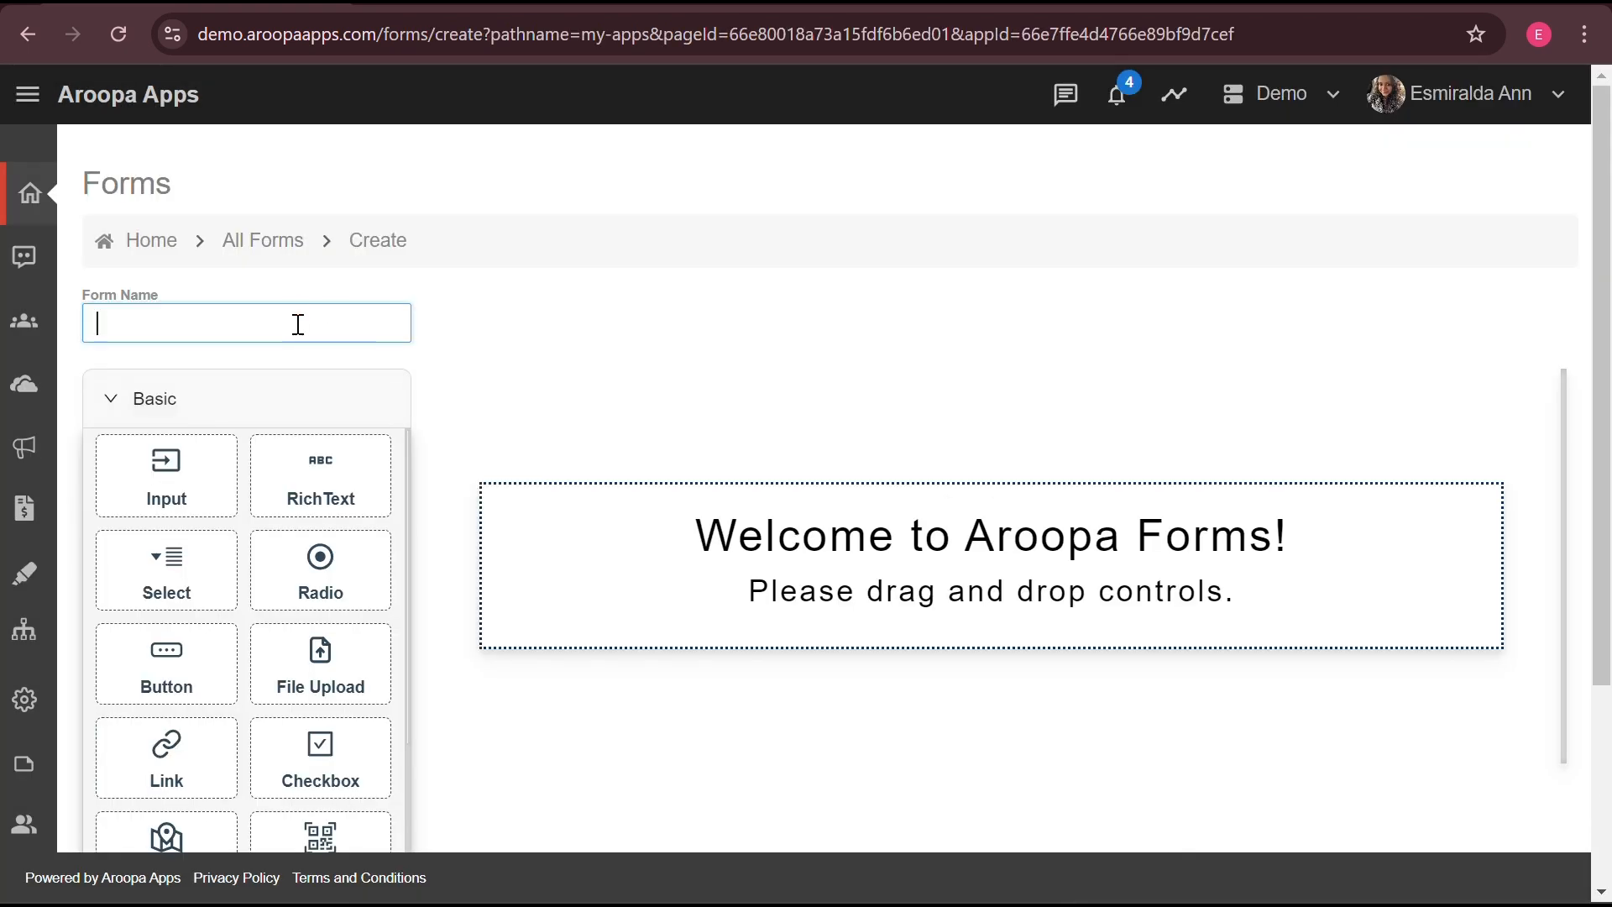
text(Asse)
text(t Intake Form)
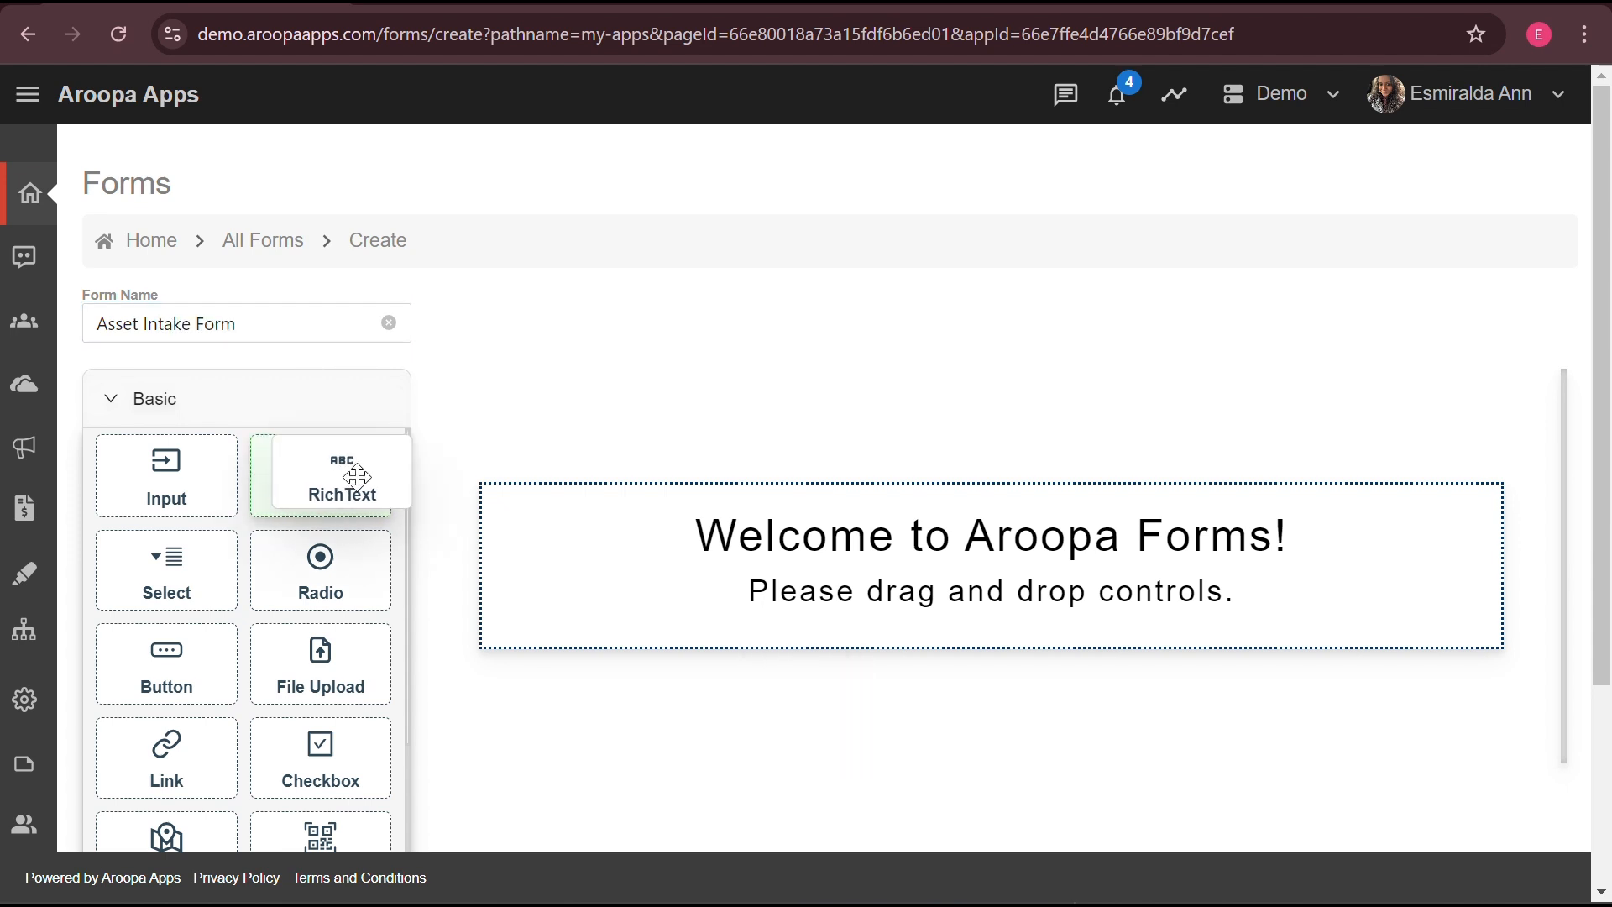
Add a rich text title reading Asset Intake Form to the form and format it as Heading 3
drag(349, 471, 680, 488)
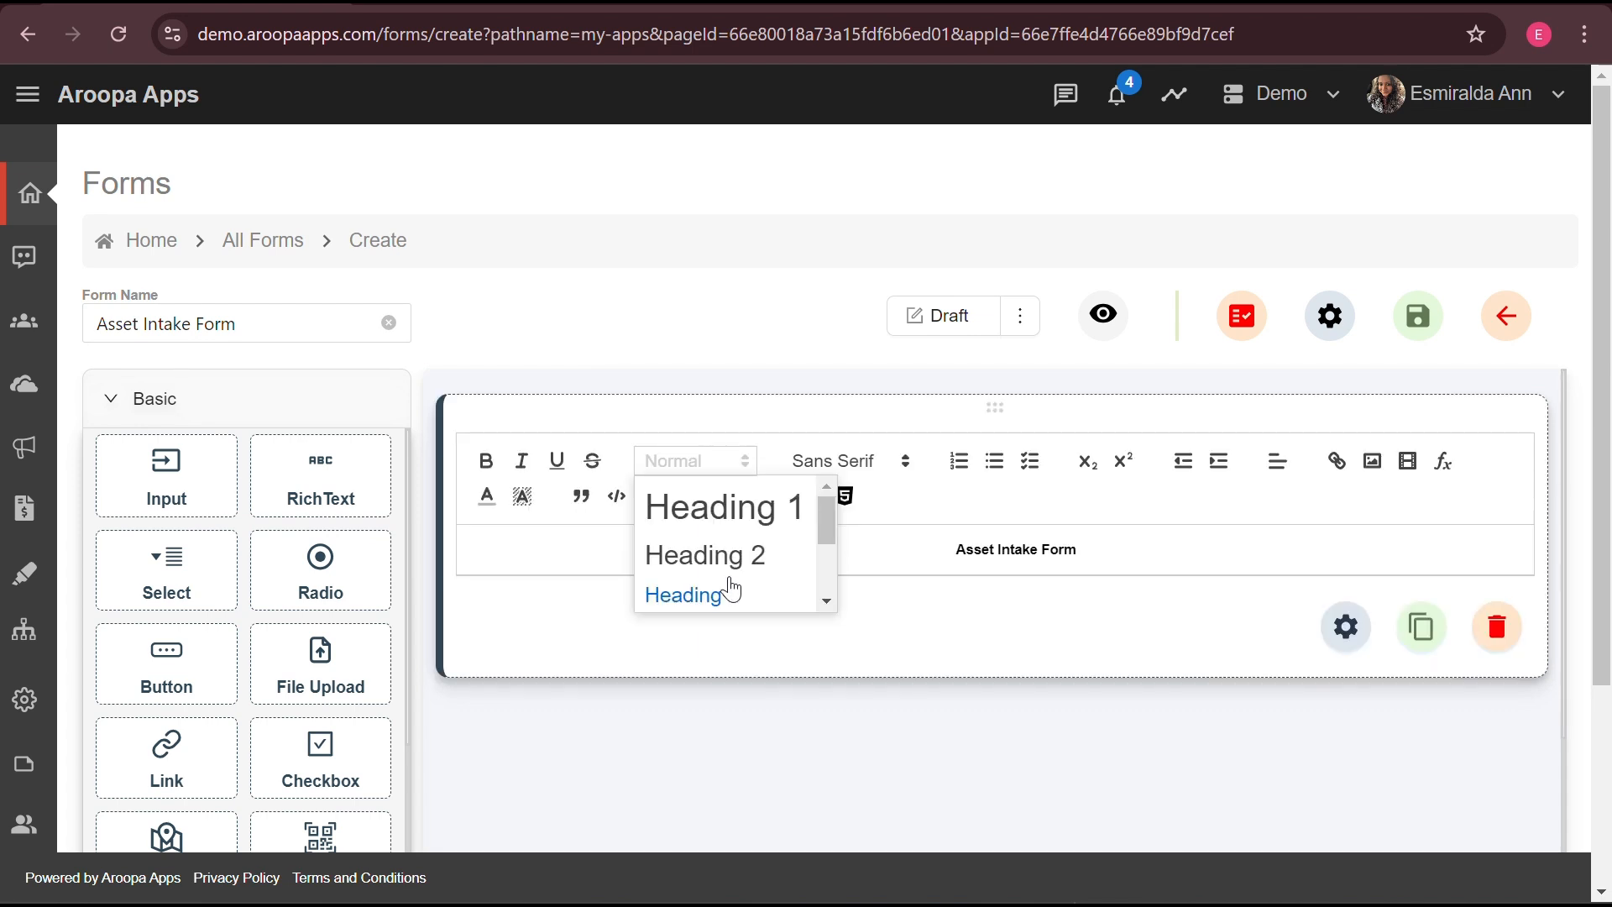
click(728, 593)
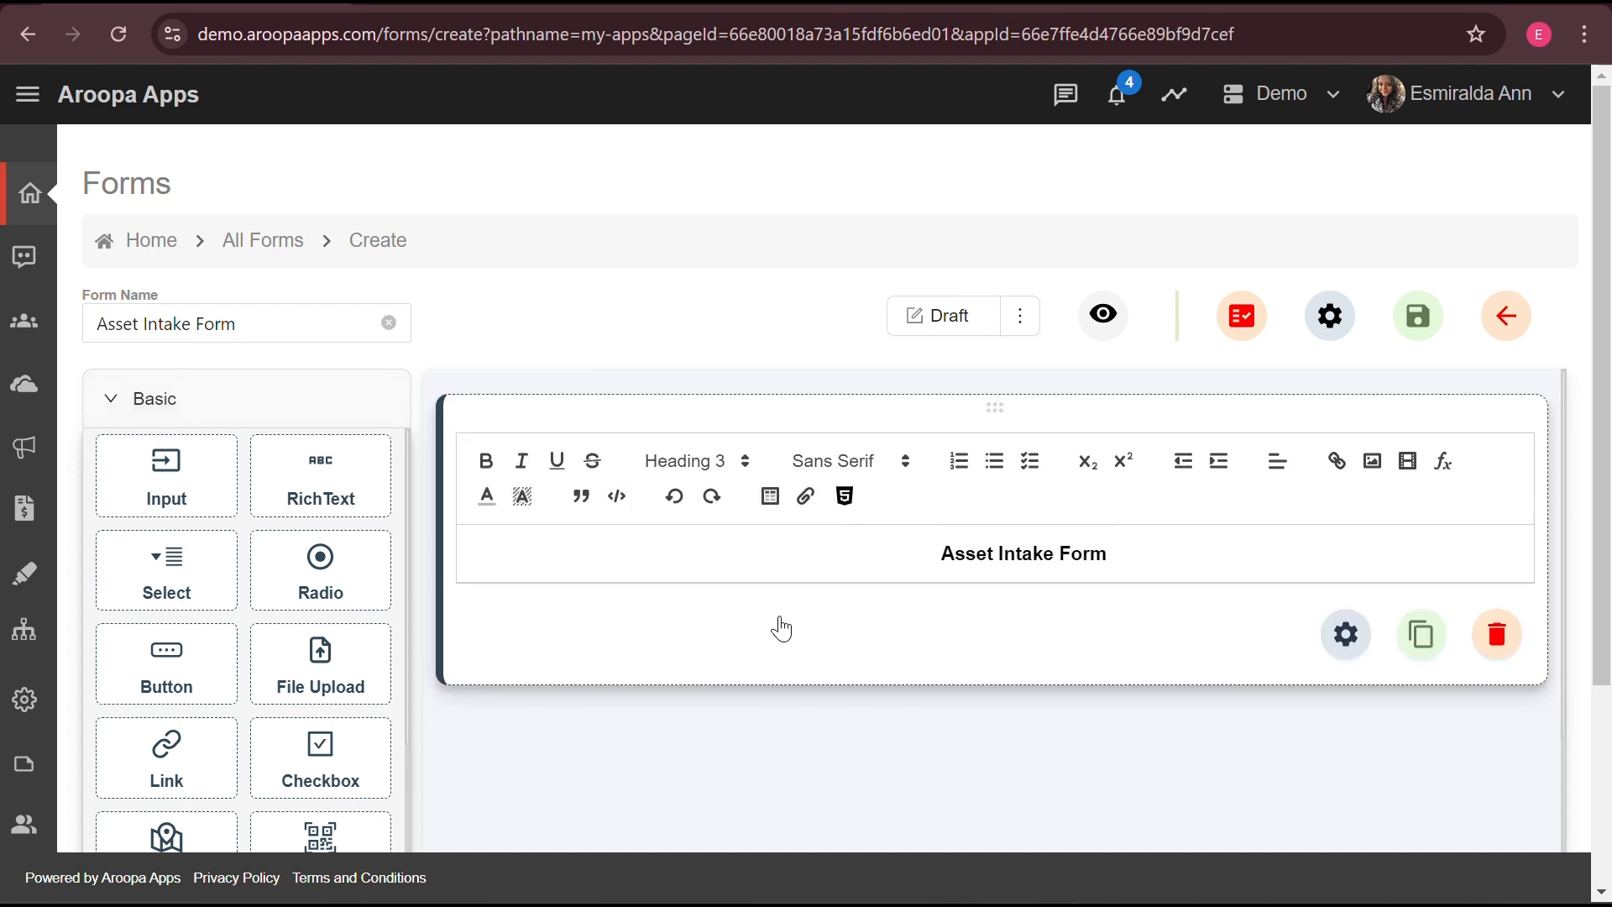
Add a column layout with two equal columns below the form title
scroll(299, 605, down, 6)
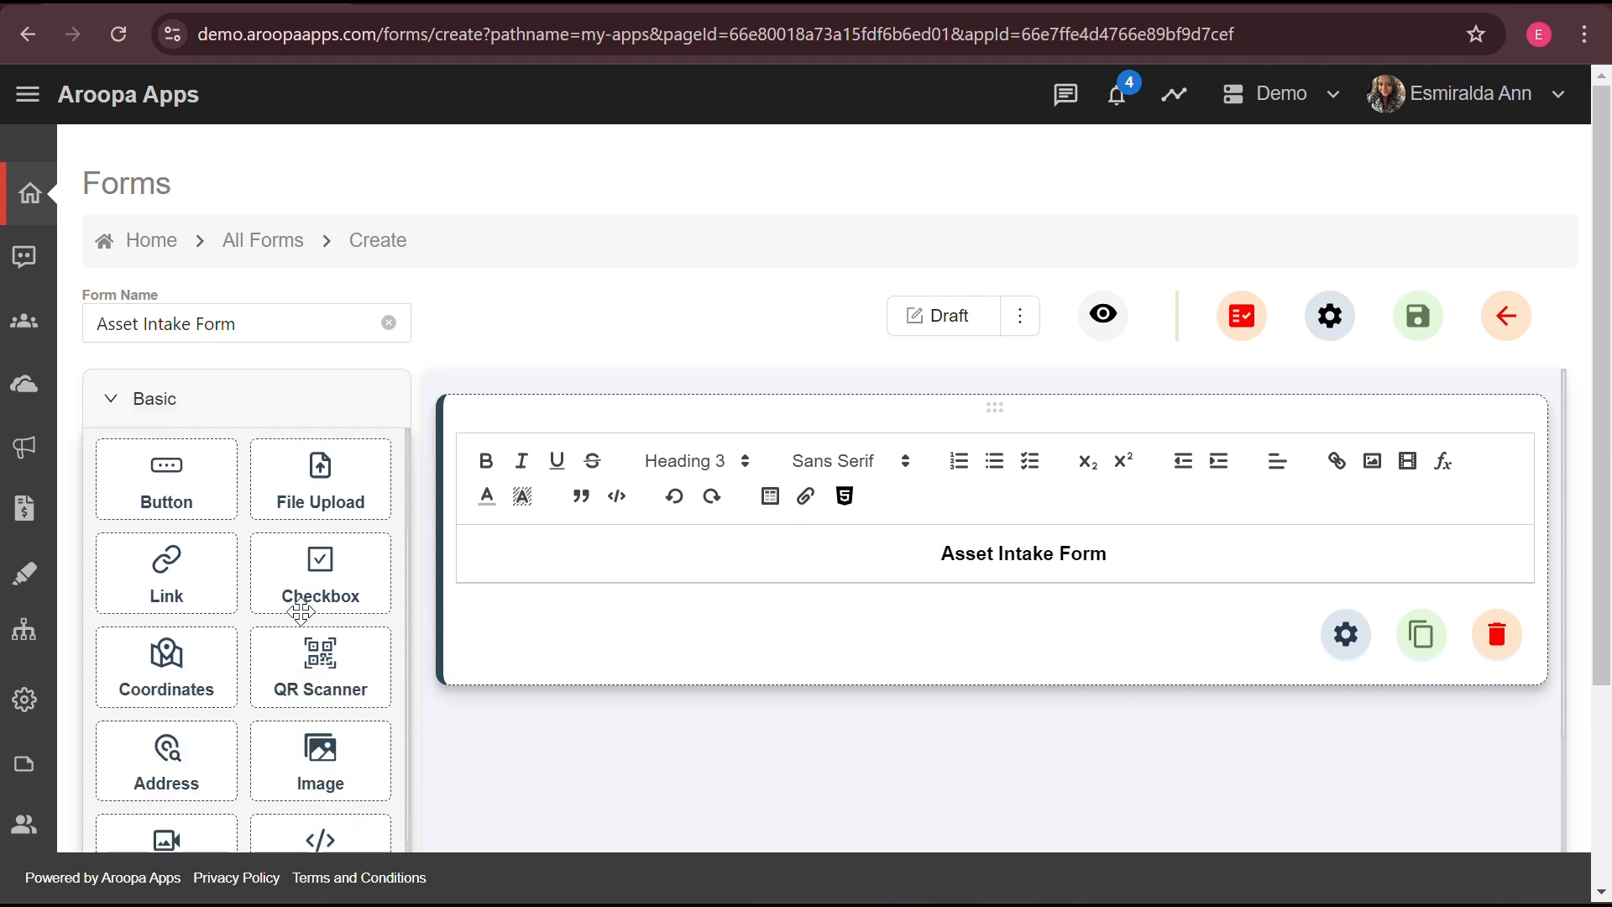
scroll(301, 612, down, 4)
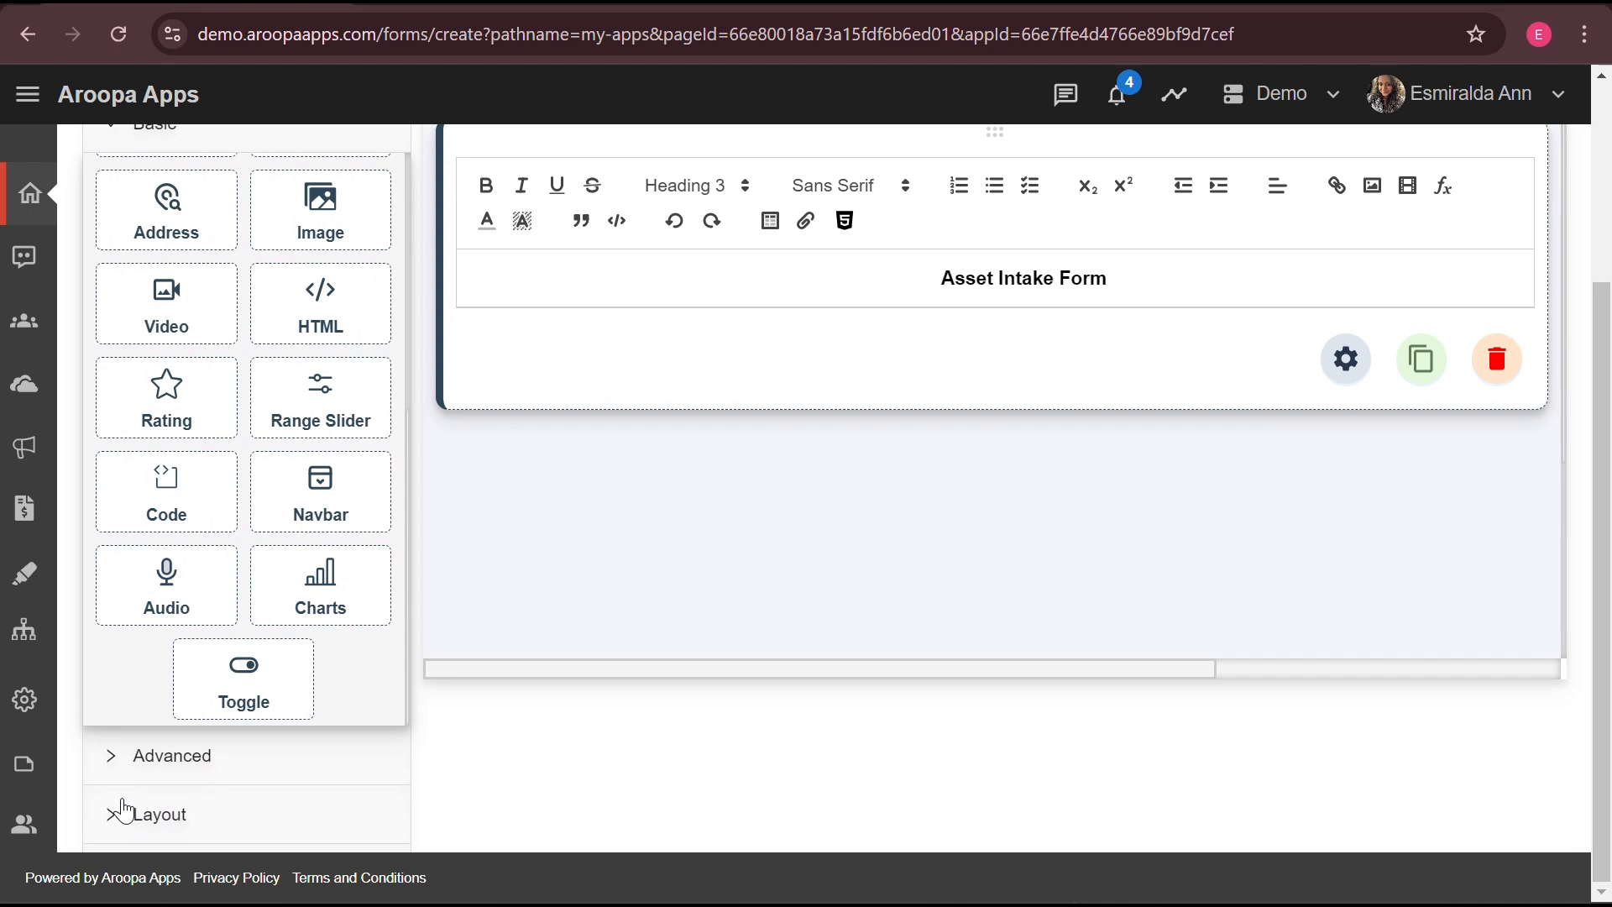
click(123, 810)
drag(320, 495, 643, 663)
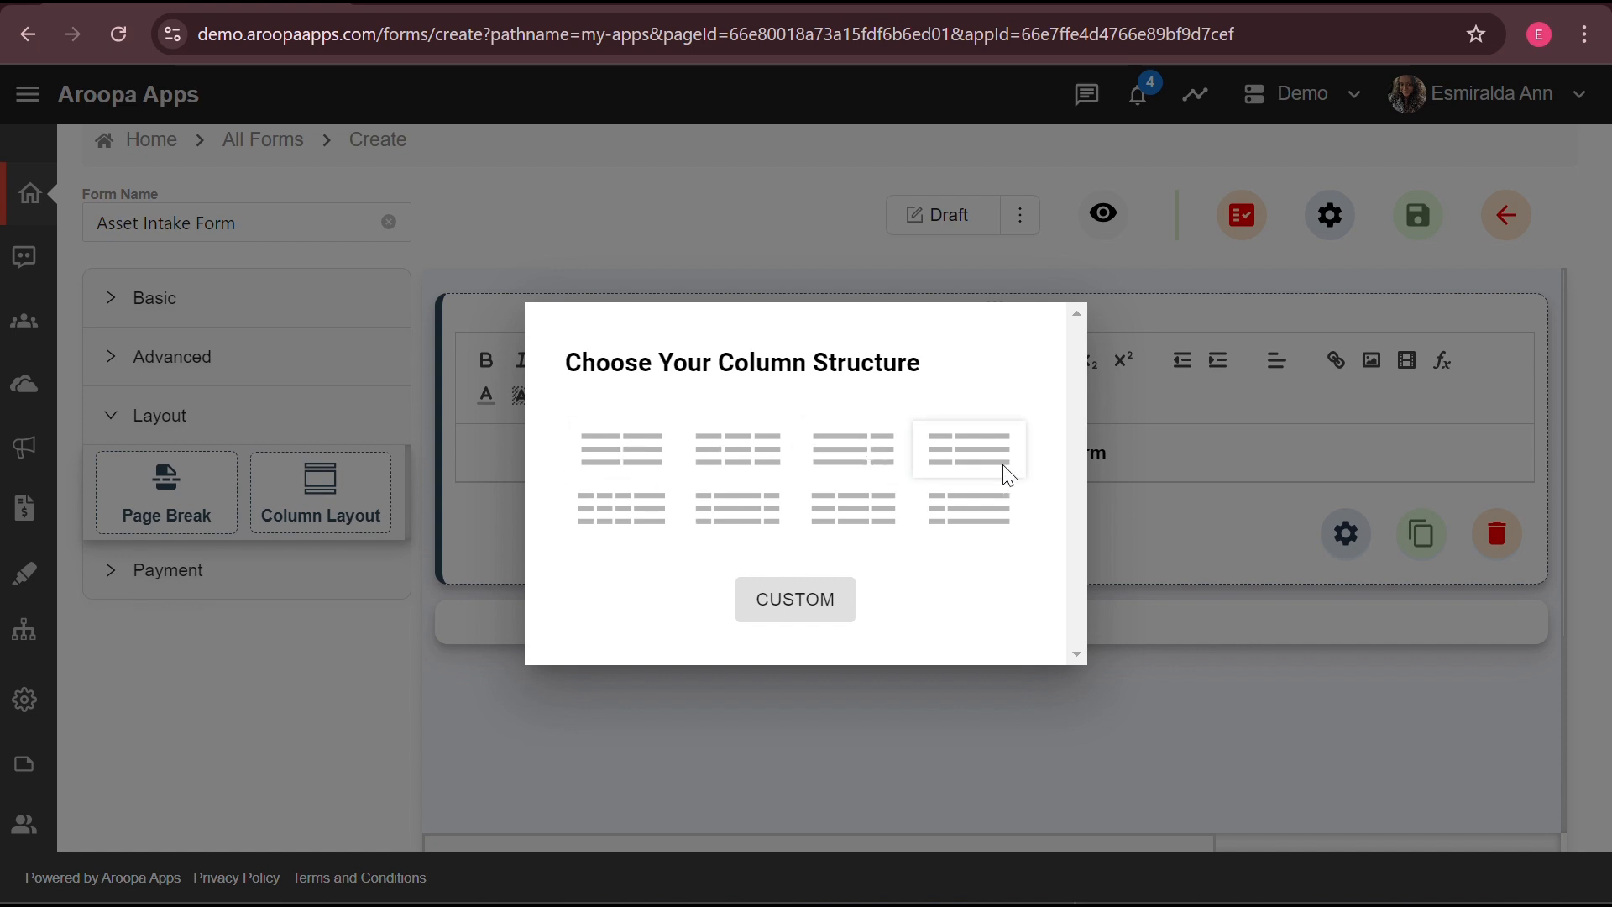
click(630, 453)
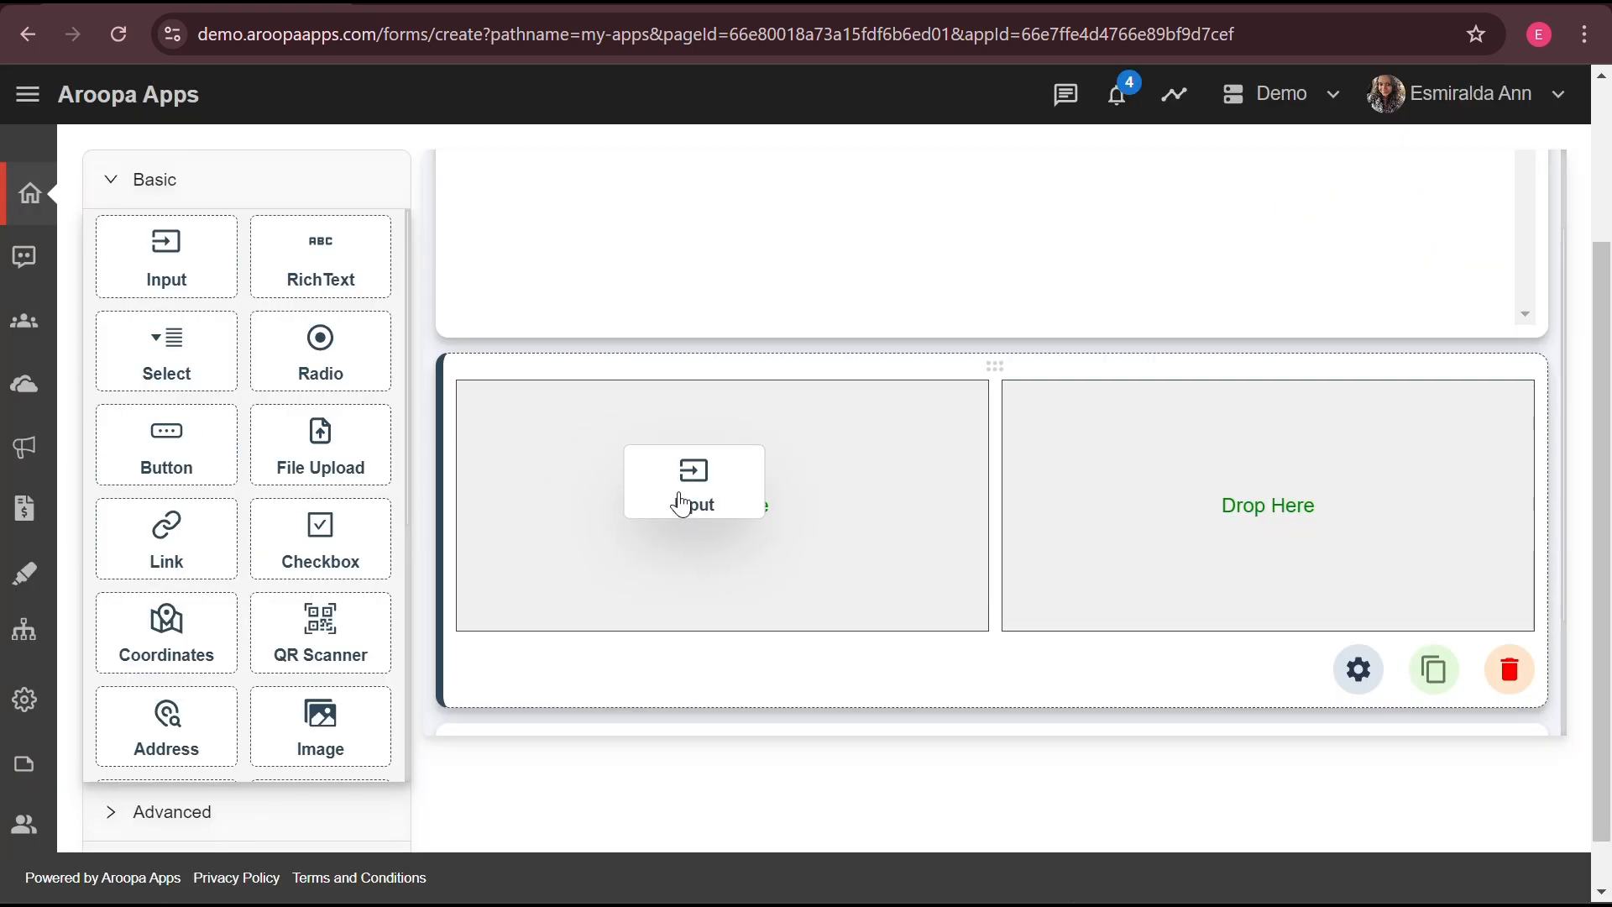
Place an Input control in the first column, label it Asset ID and set its input type to Text
drag(694, 470, 684, 496)
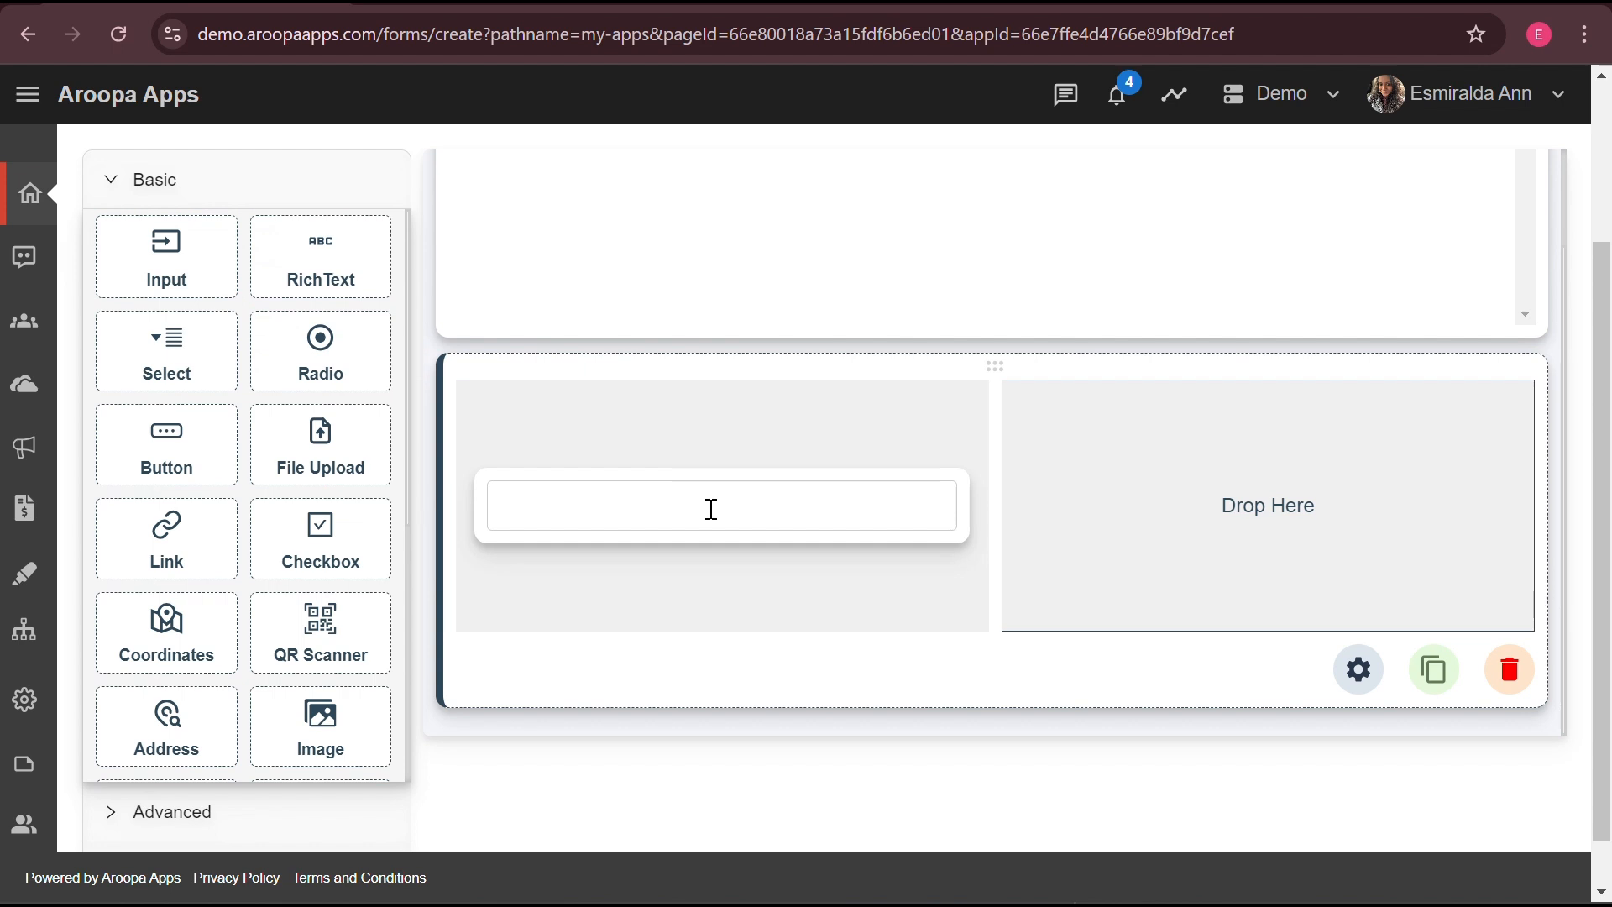
click(711, 507)
click(585, 553)
text(Asset)
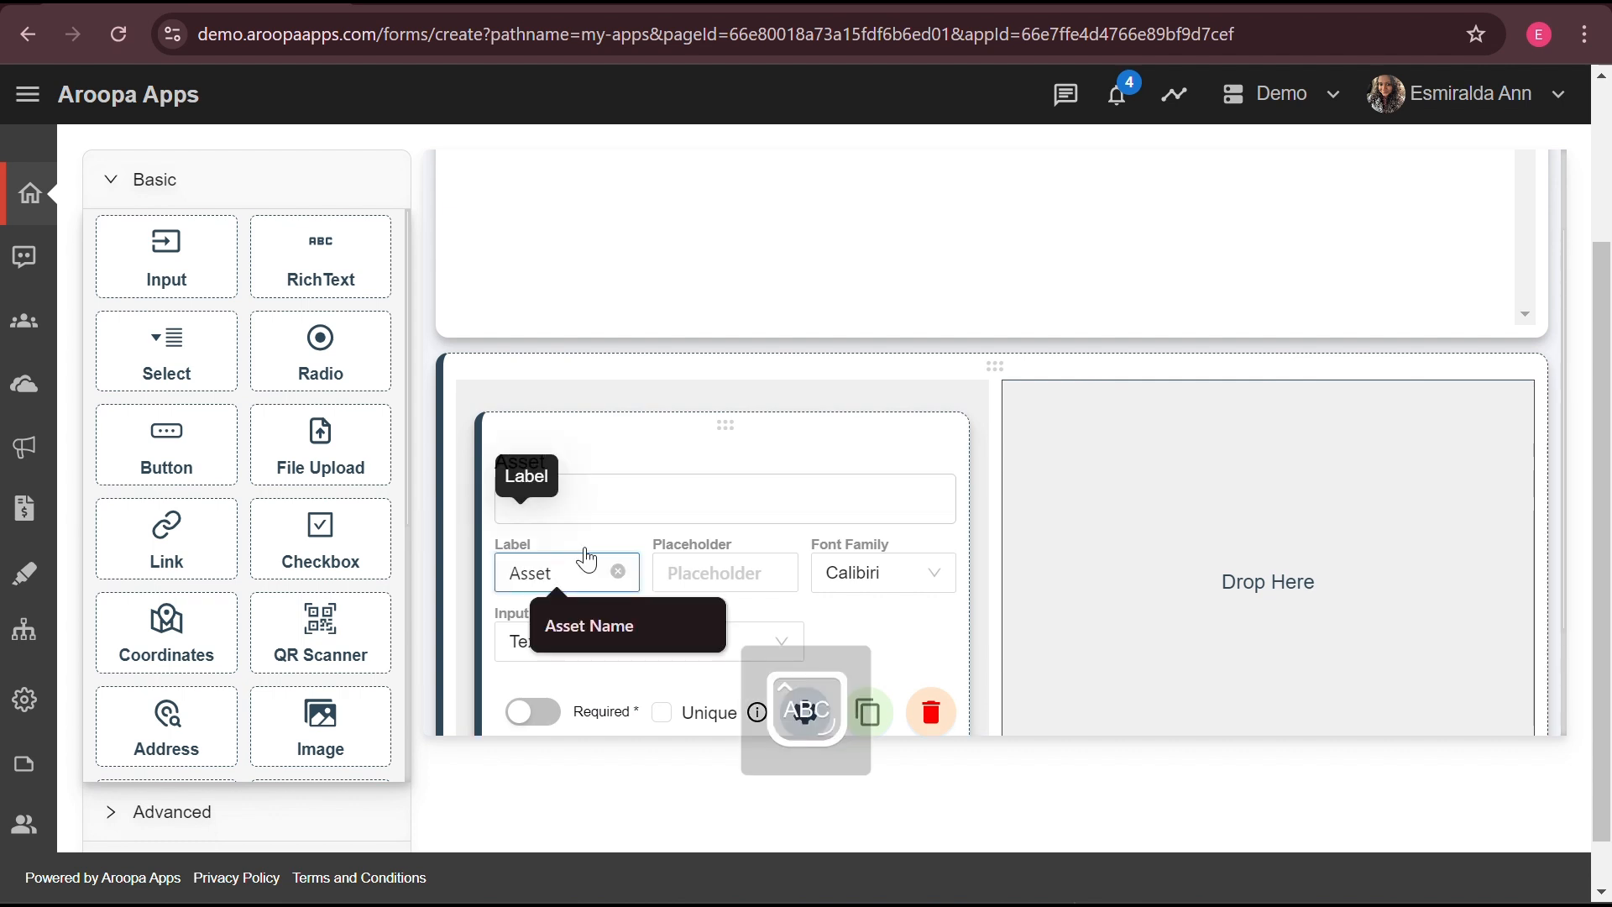
text( ID)
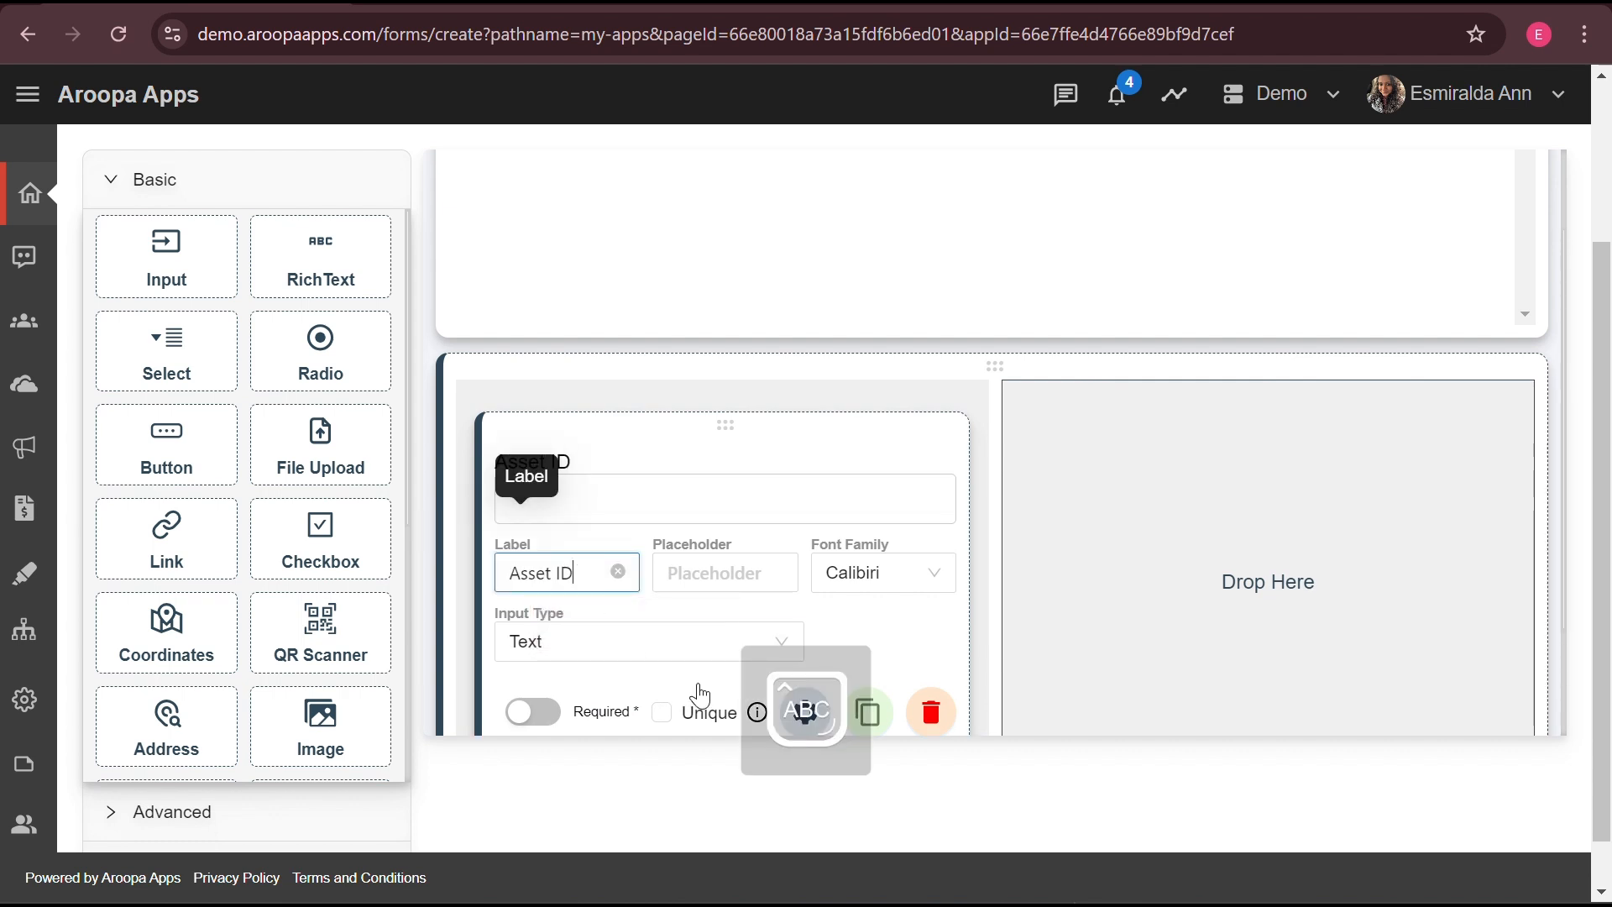
click(708, 643)
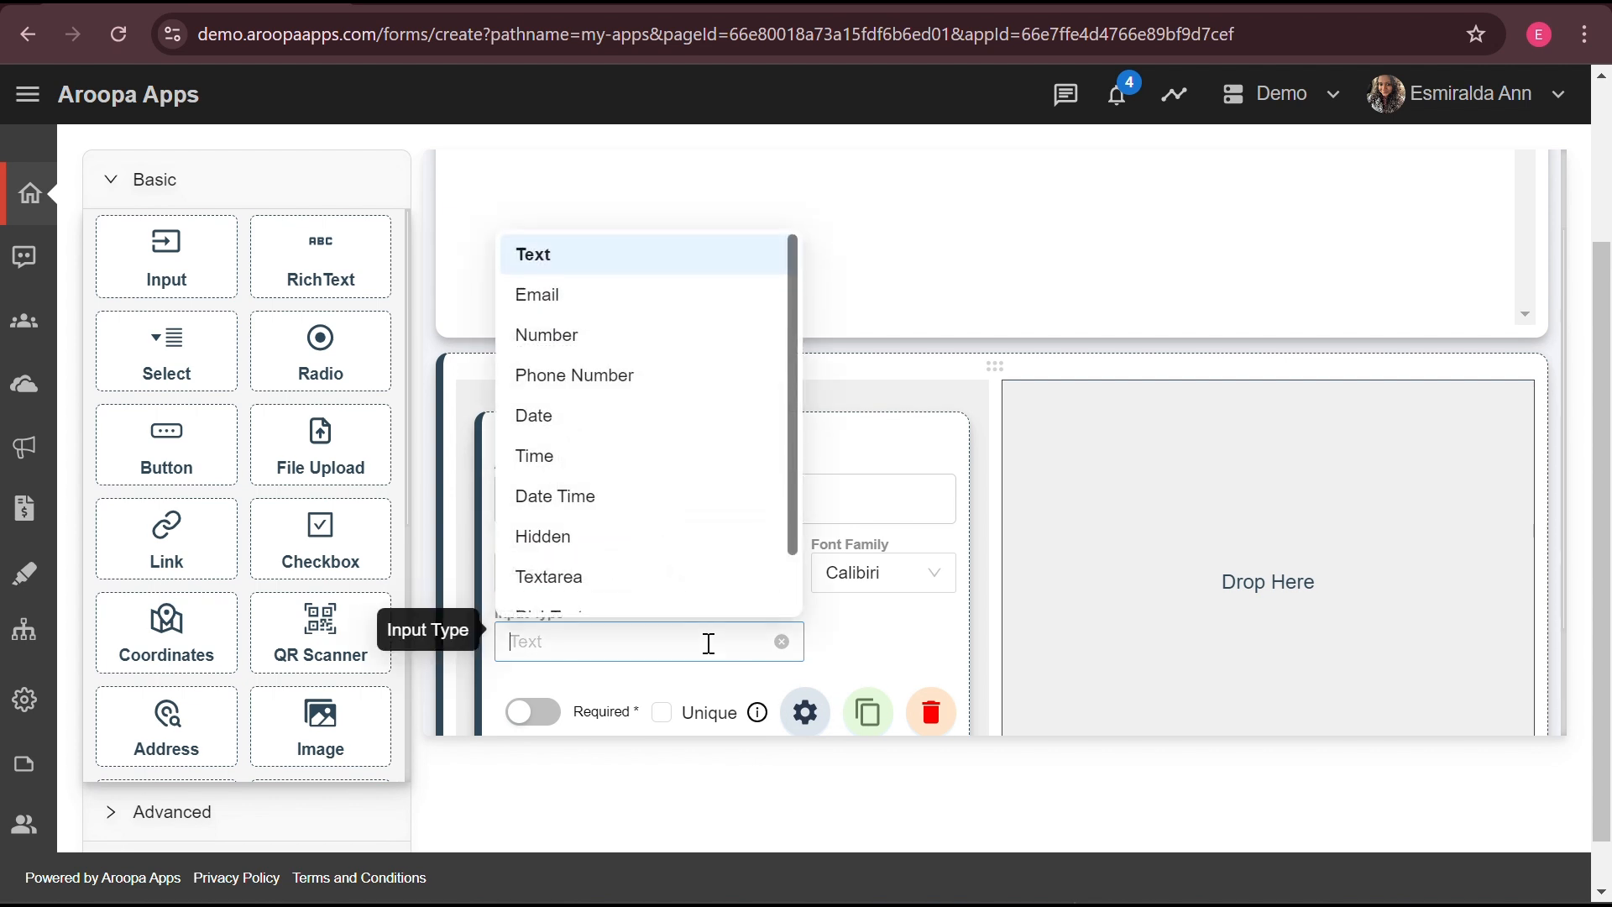
click(678, 258)
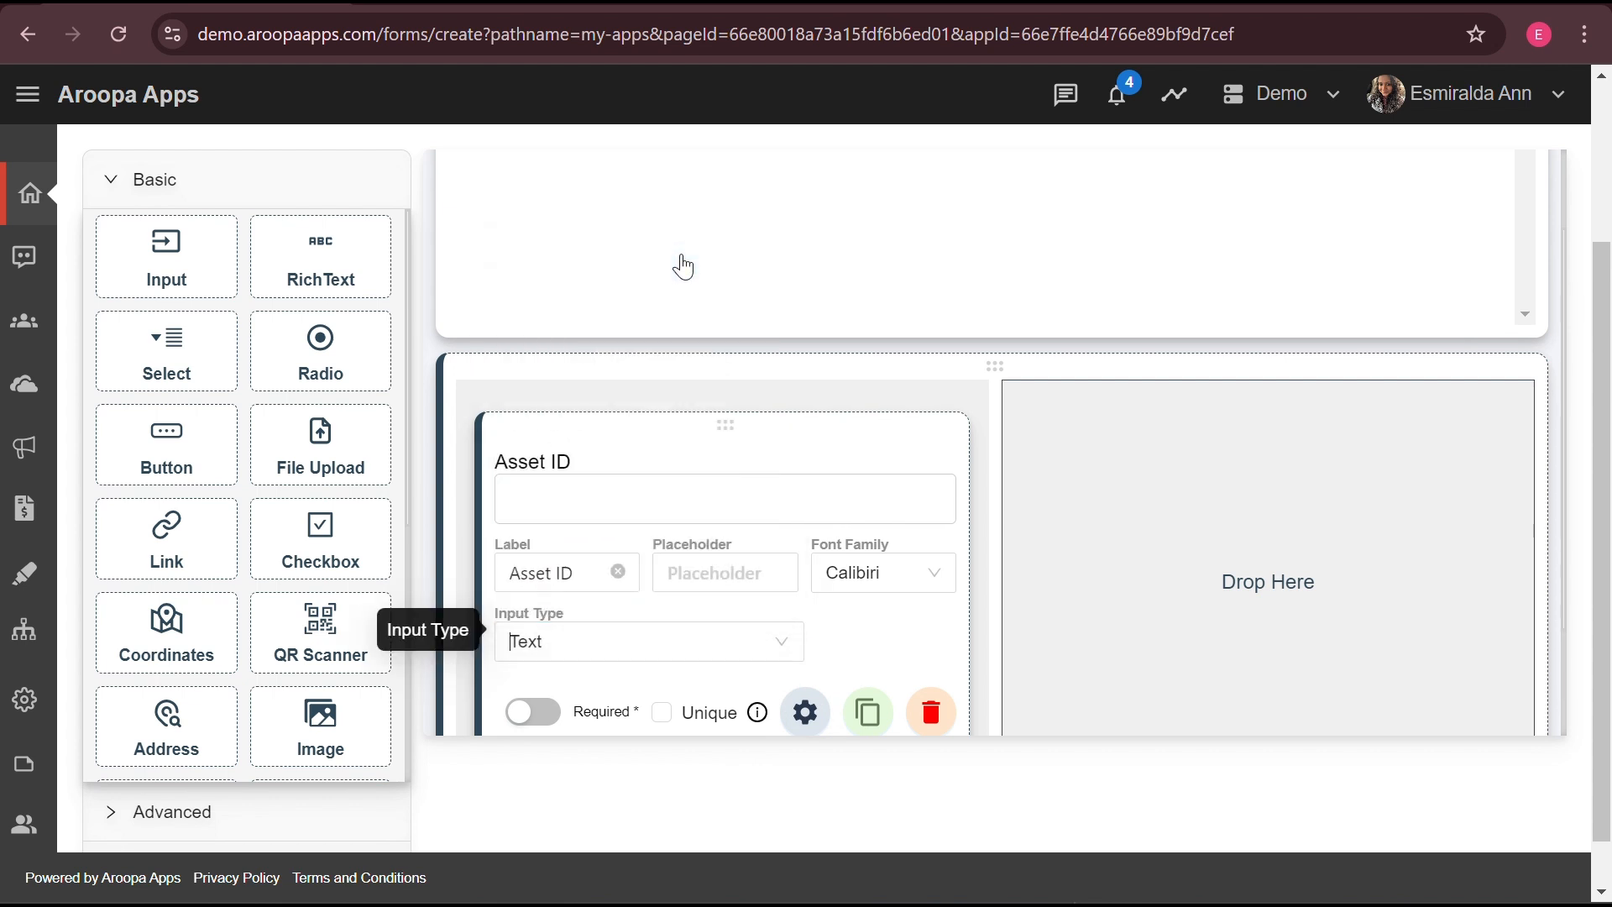
Turn on Render as Barcode in the Asset ID field's control properties
click(804, 722)
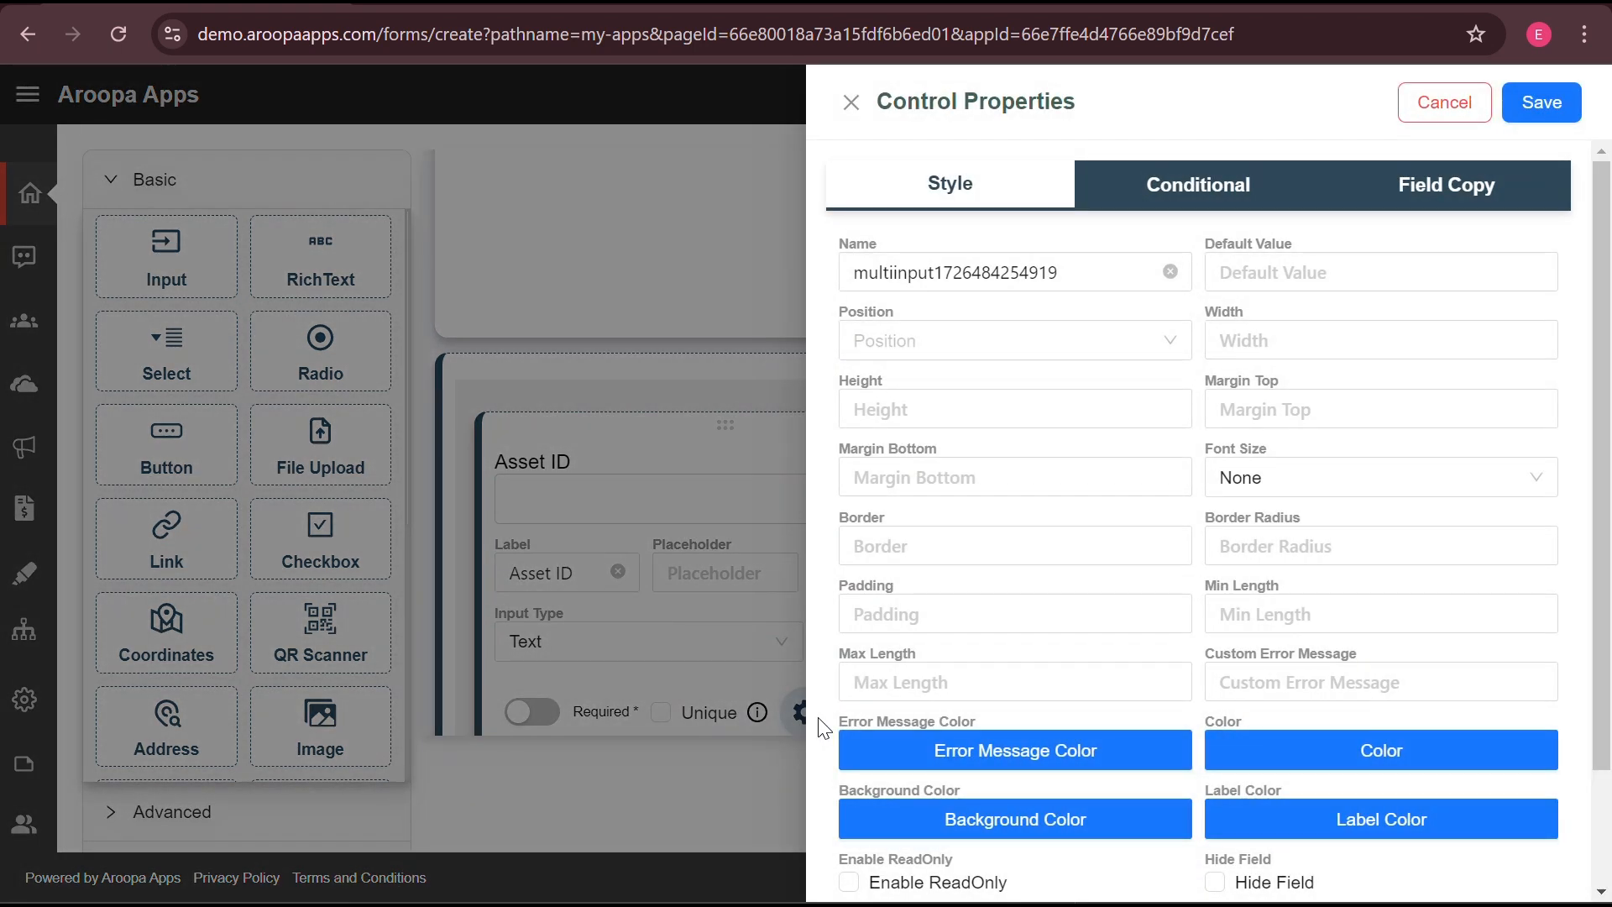
scroll(1155, 456, down, 2)
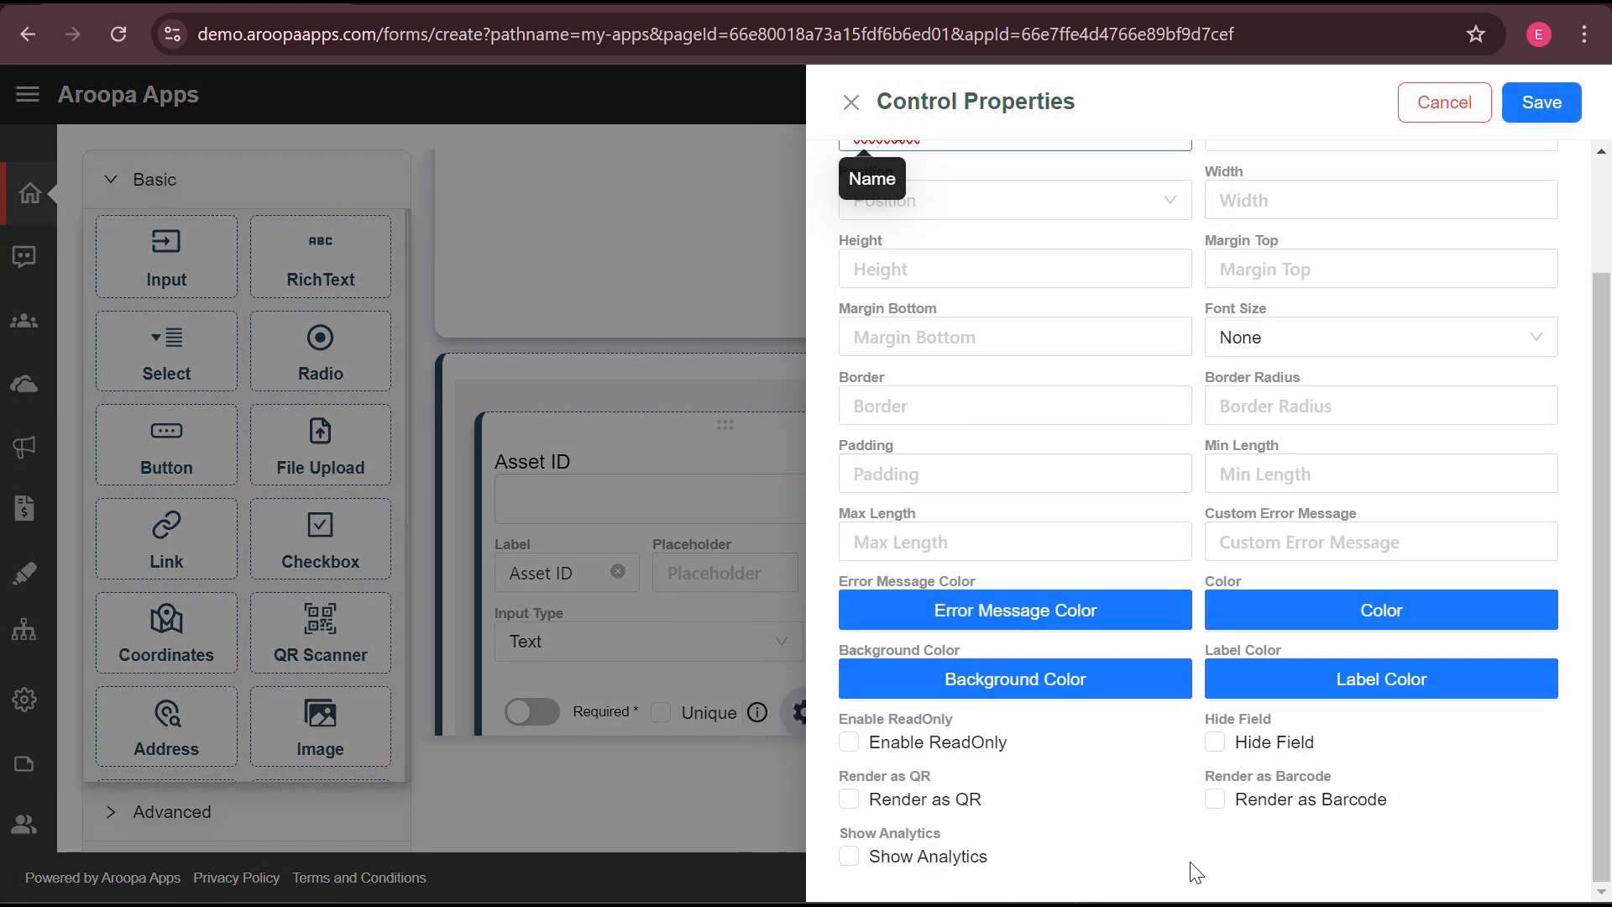
click(1213, 802)
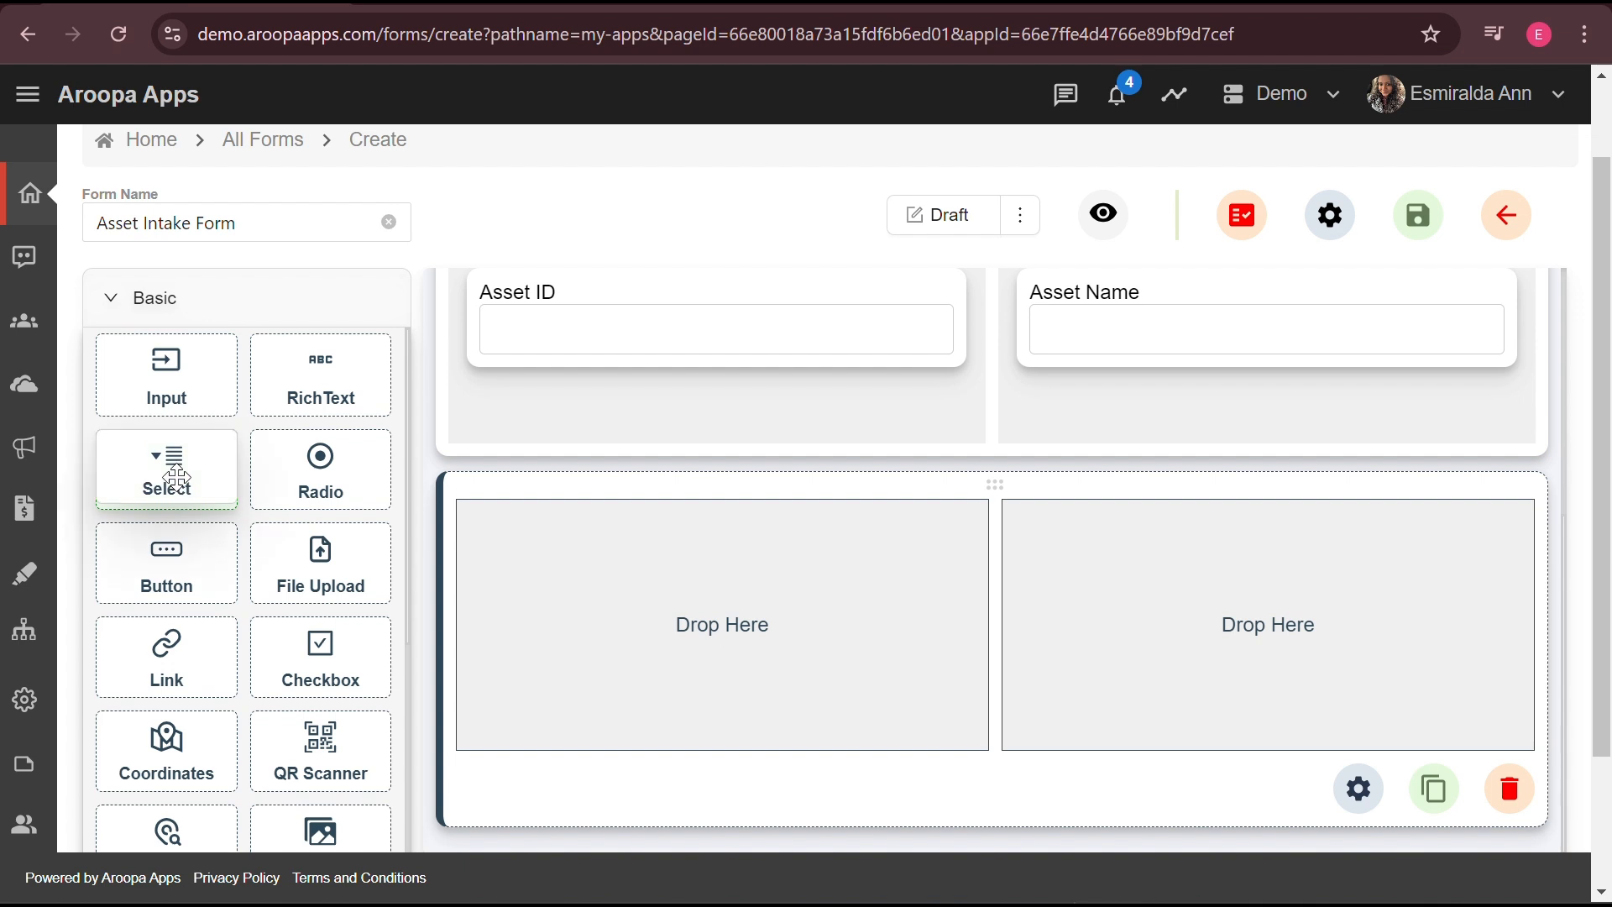
Add a Select control to the first column of the empty layout, label it Department and set its first option to IT Team
drag(168, 461, 804, 648)
click(795, 639)
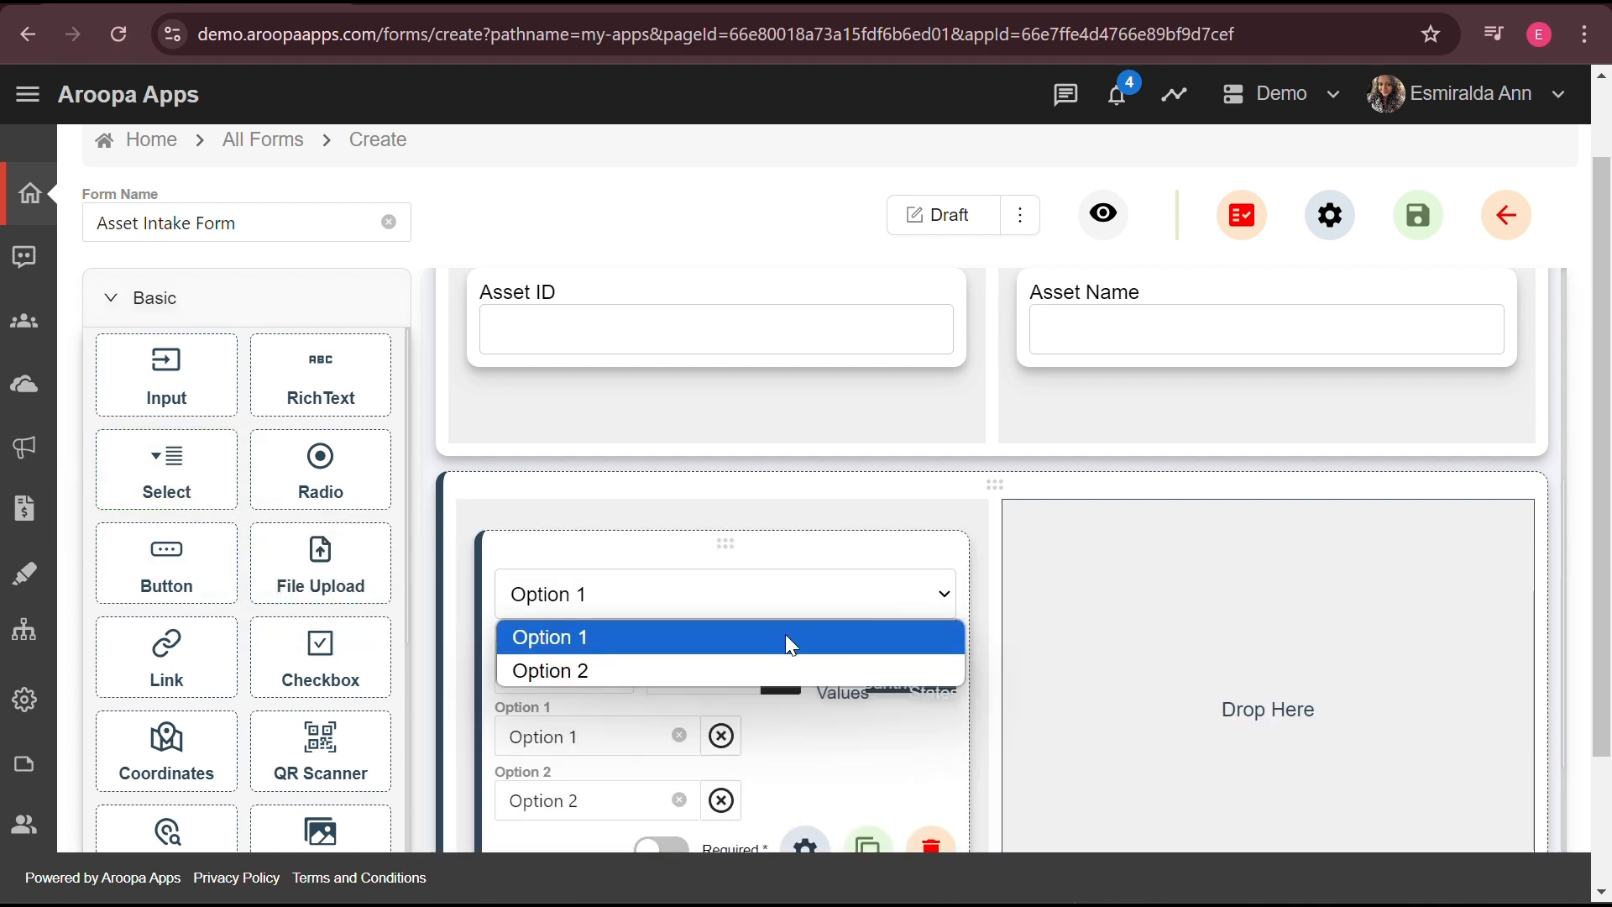
click(610, 711)
text(Department)
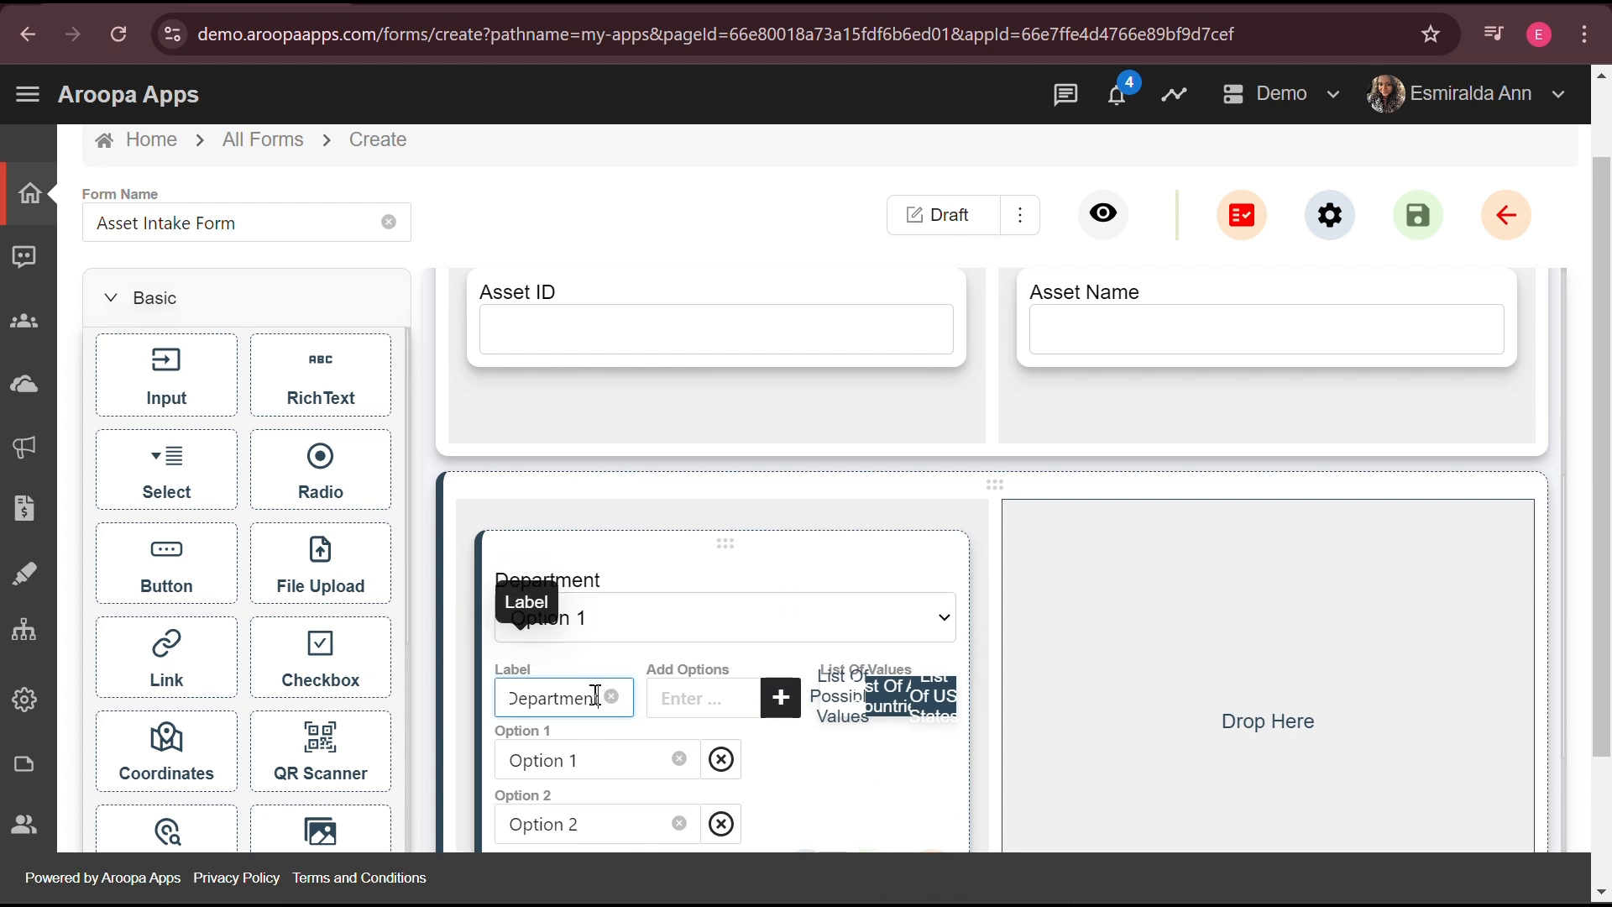
click(680, 760)
key(Caps_Lock)
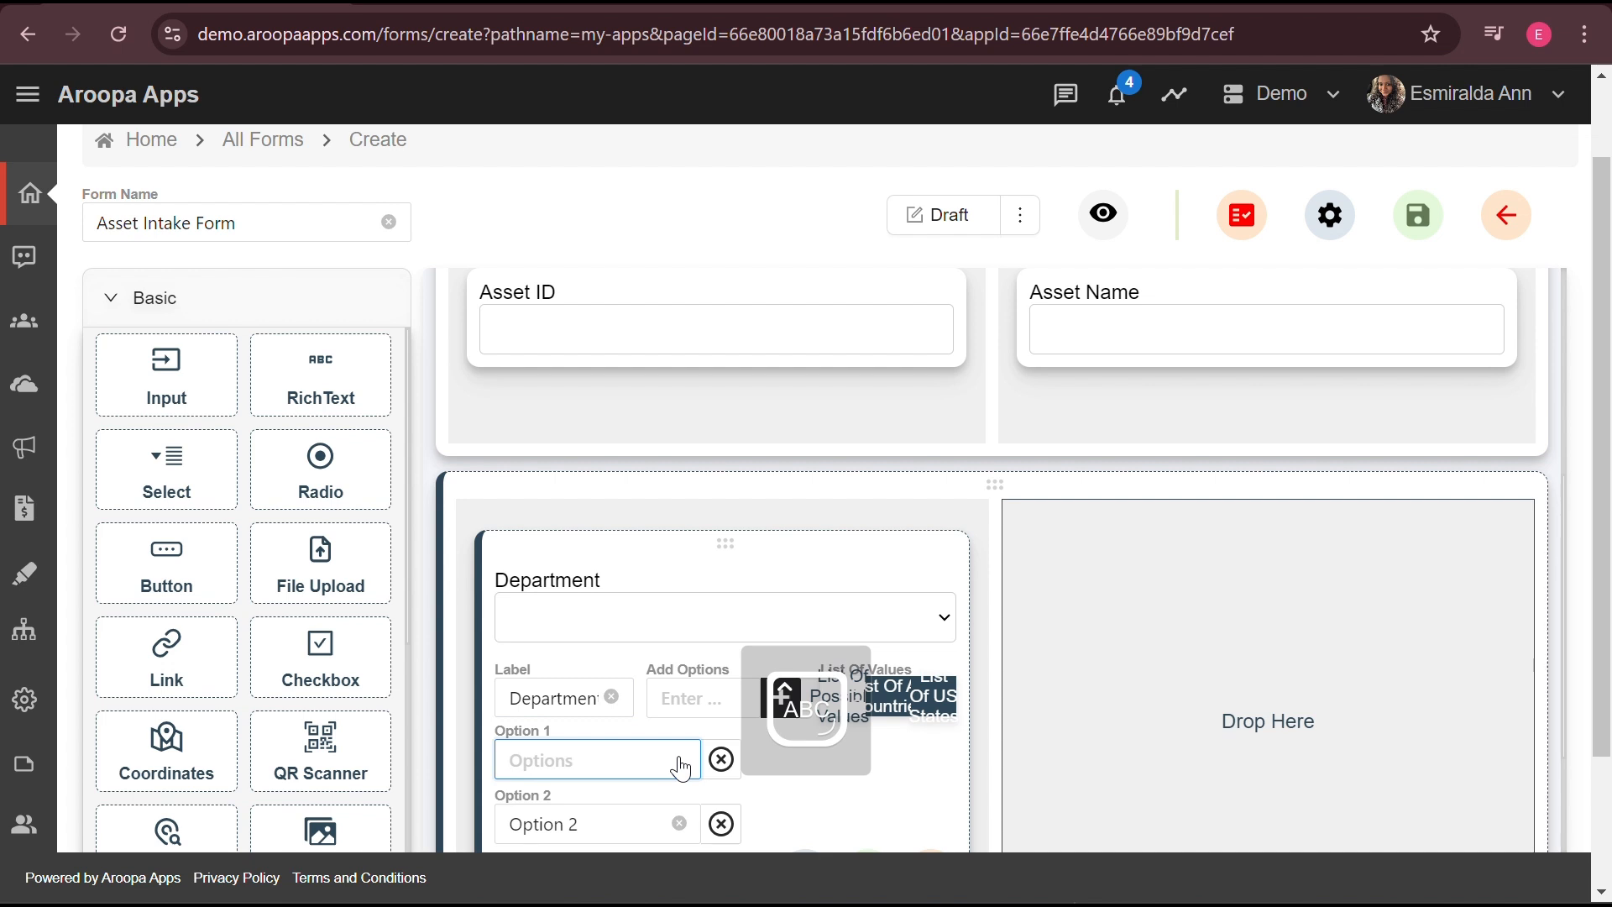
text(IT Team)
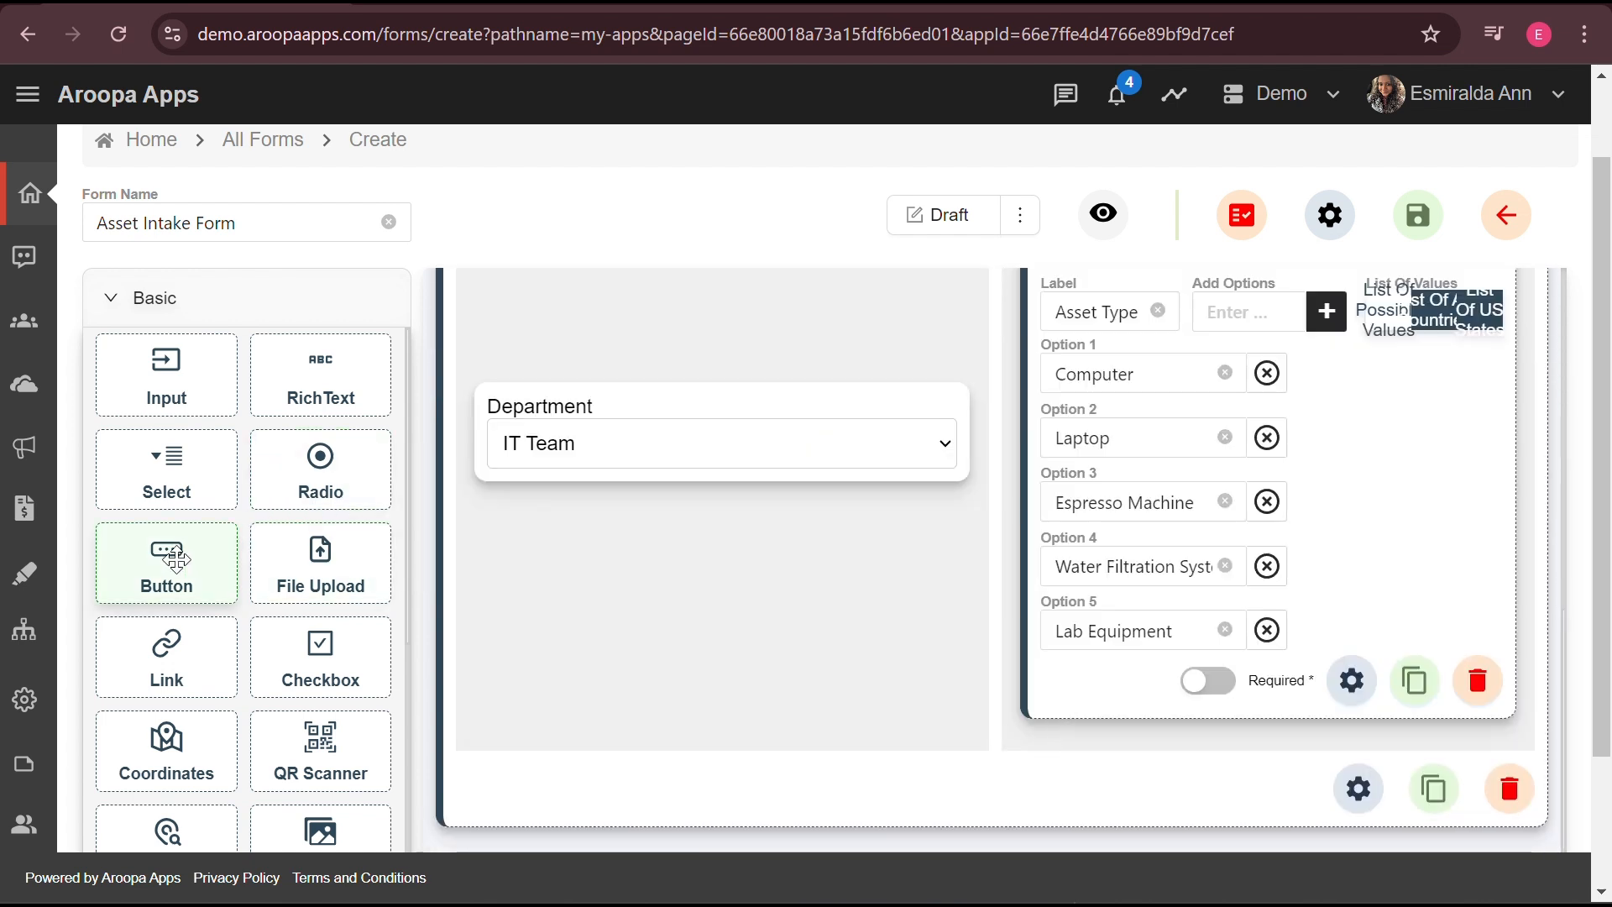
Add a Submit button below the Department and Asset Type fields and align it to the center
drag(160, 577, 813, 839)
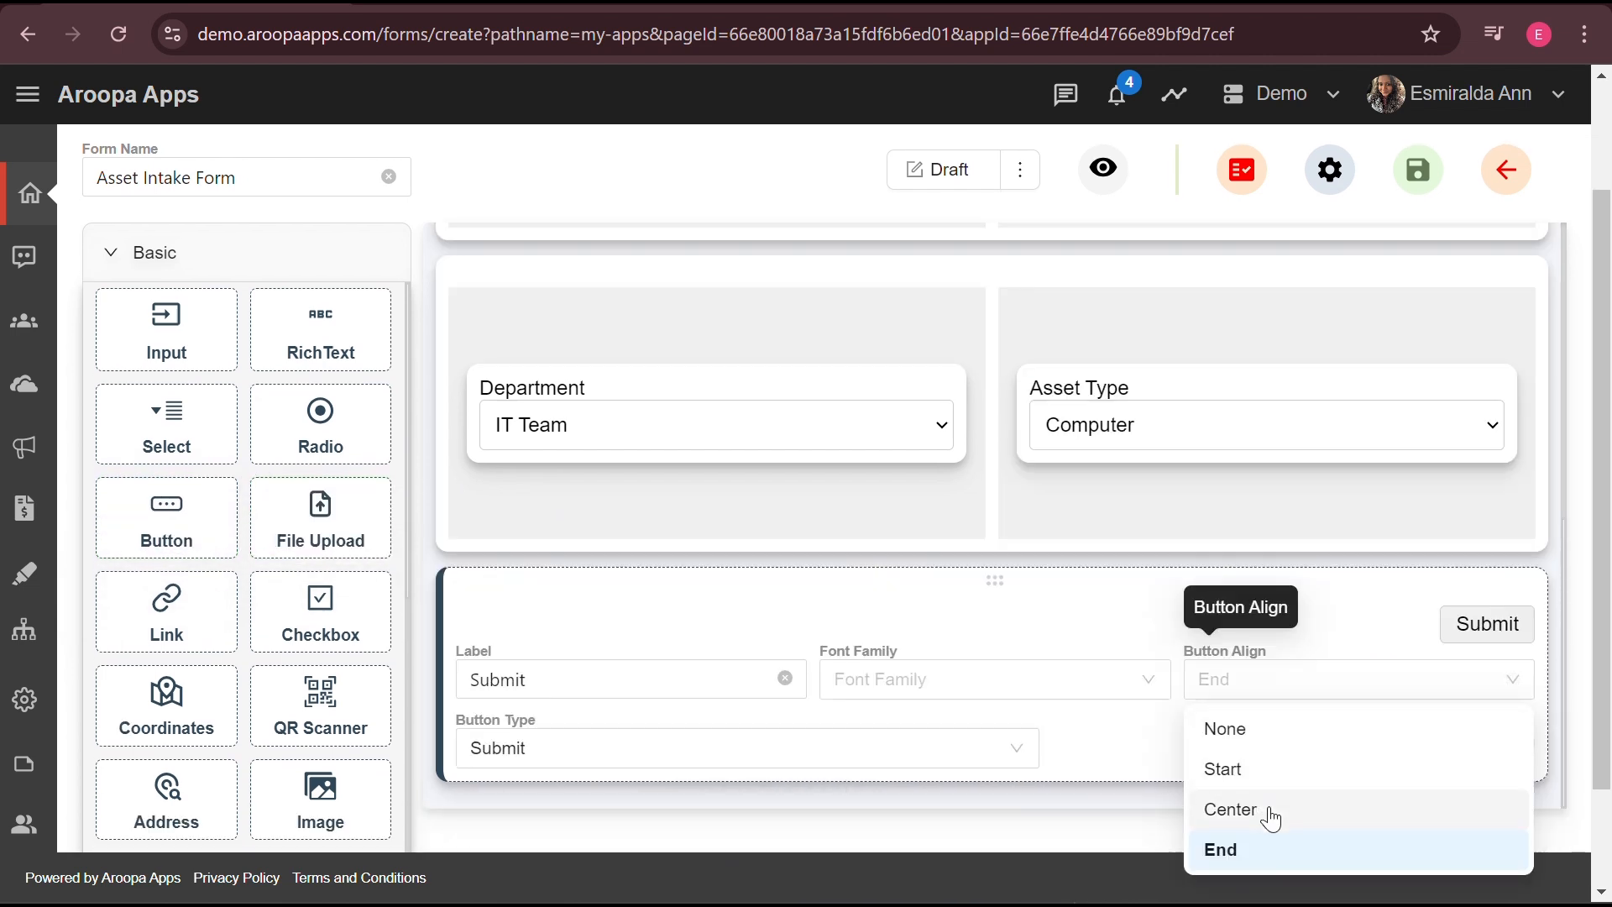
click(1267, 810)
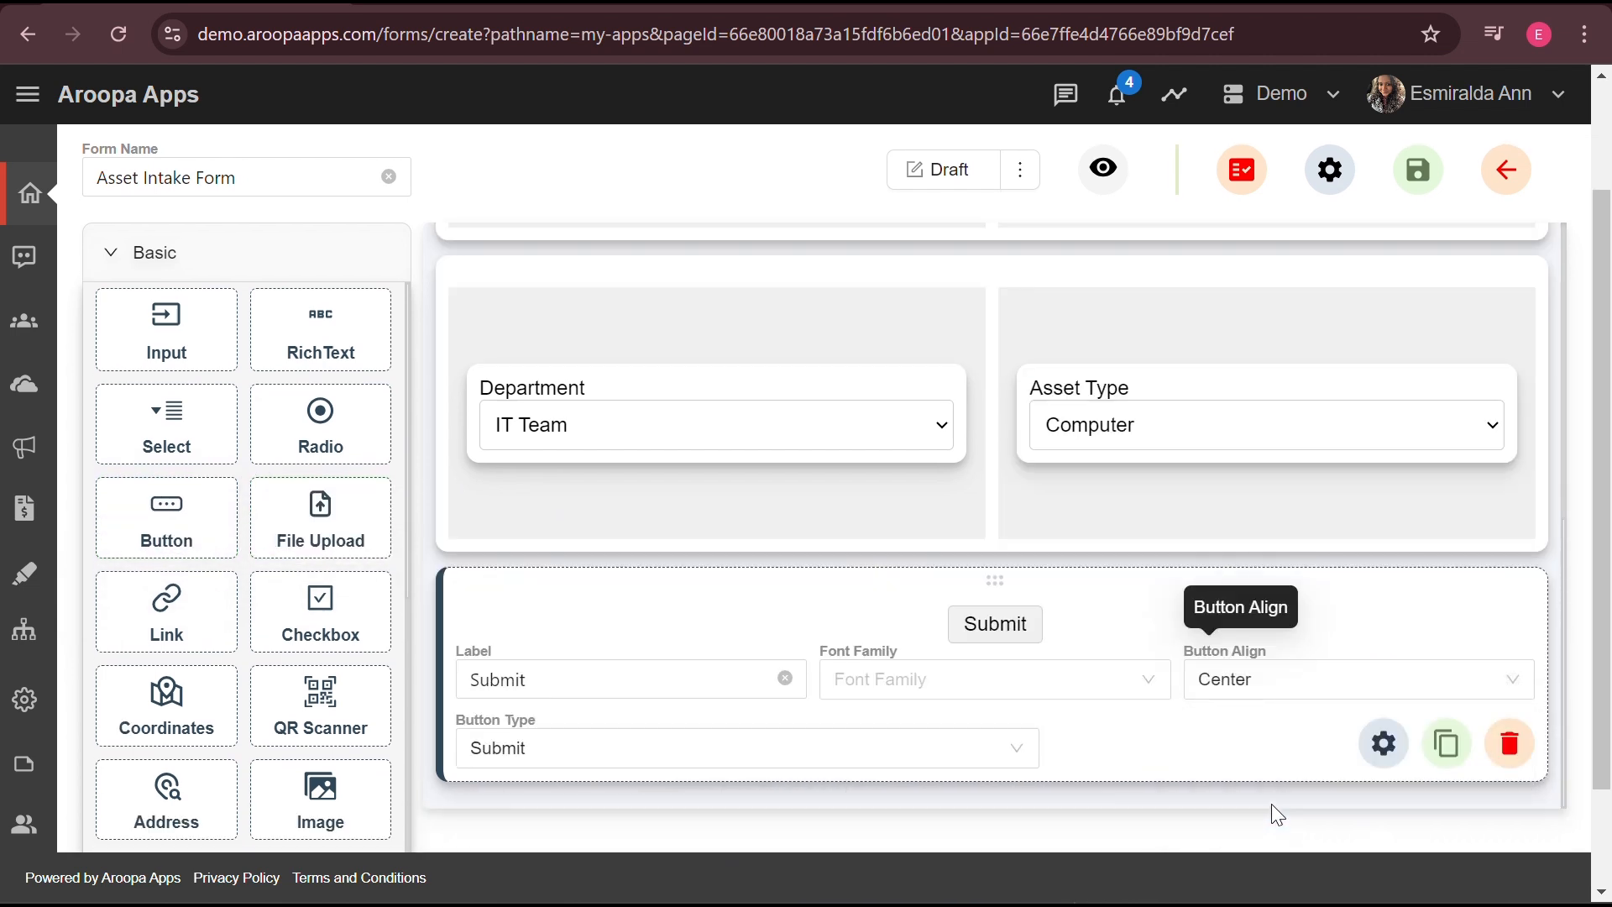
scroll(1192, 693, up, 4)
scroll(1192, 695, down, 4)
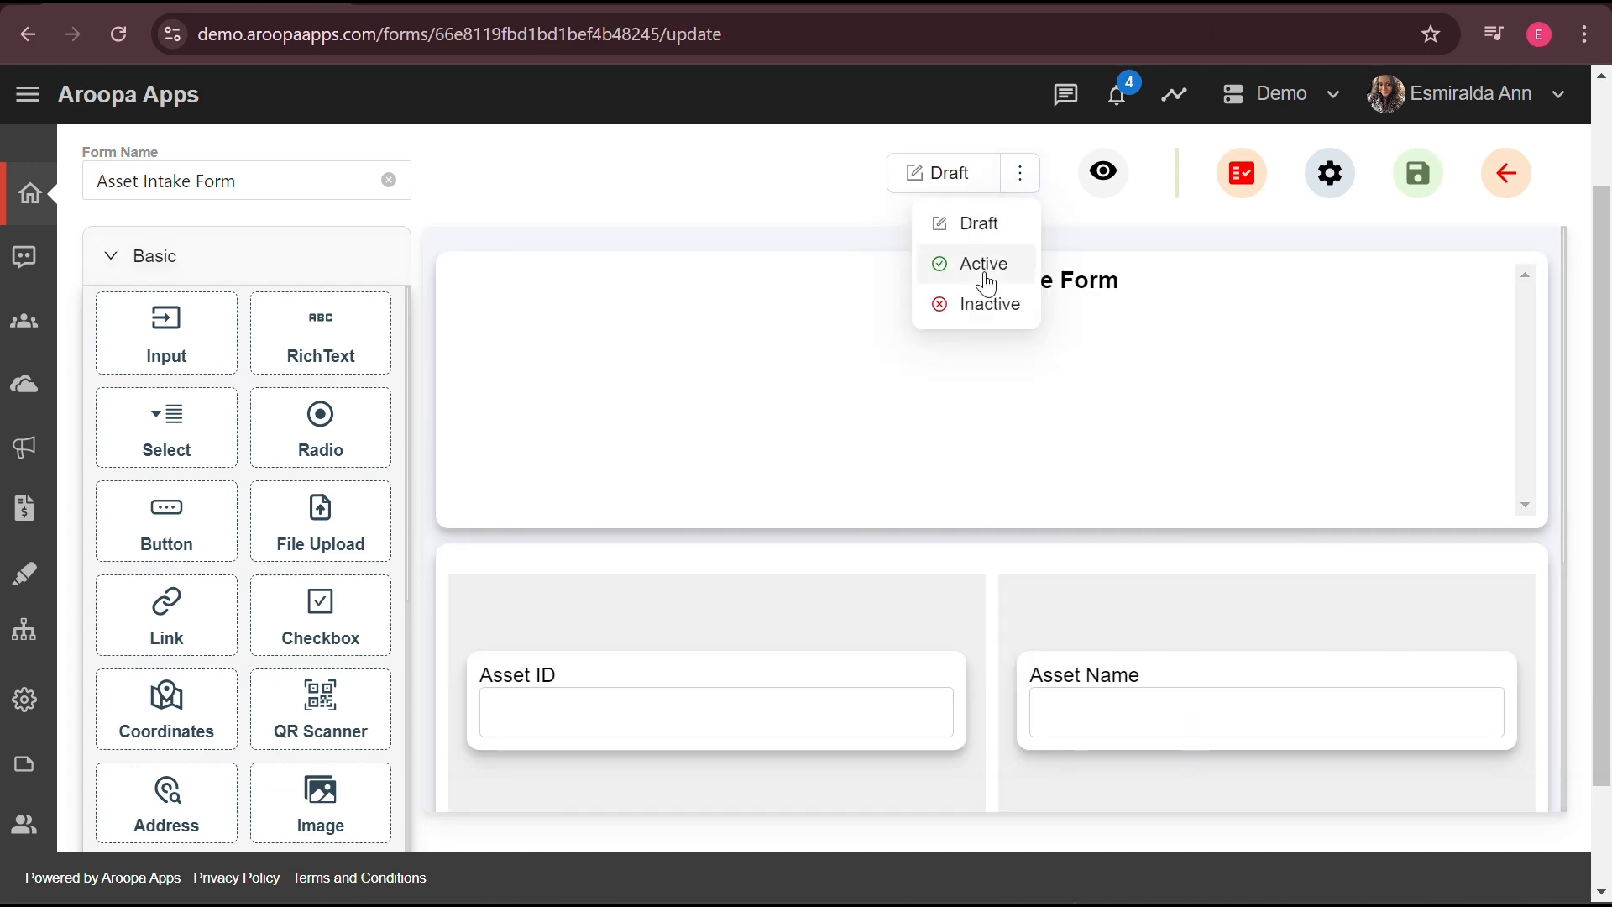
Set the form's status to Active and its form type to Private, and save the form
click(983, 267)
click(1330, 173)
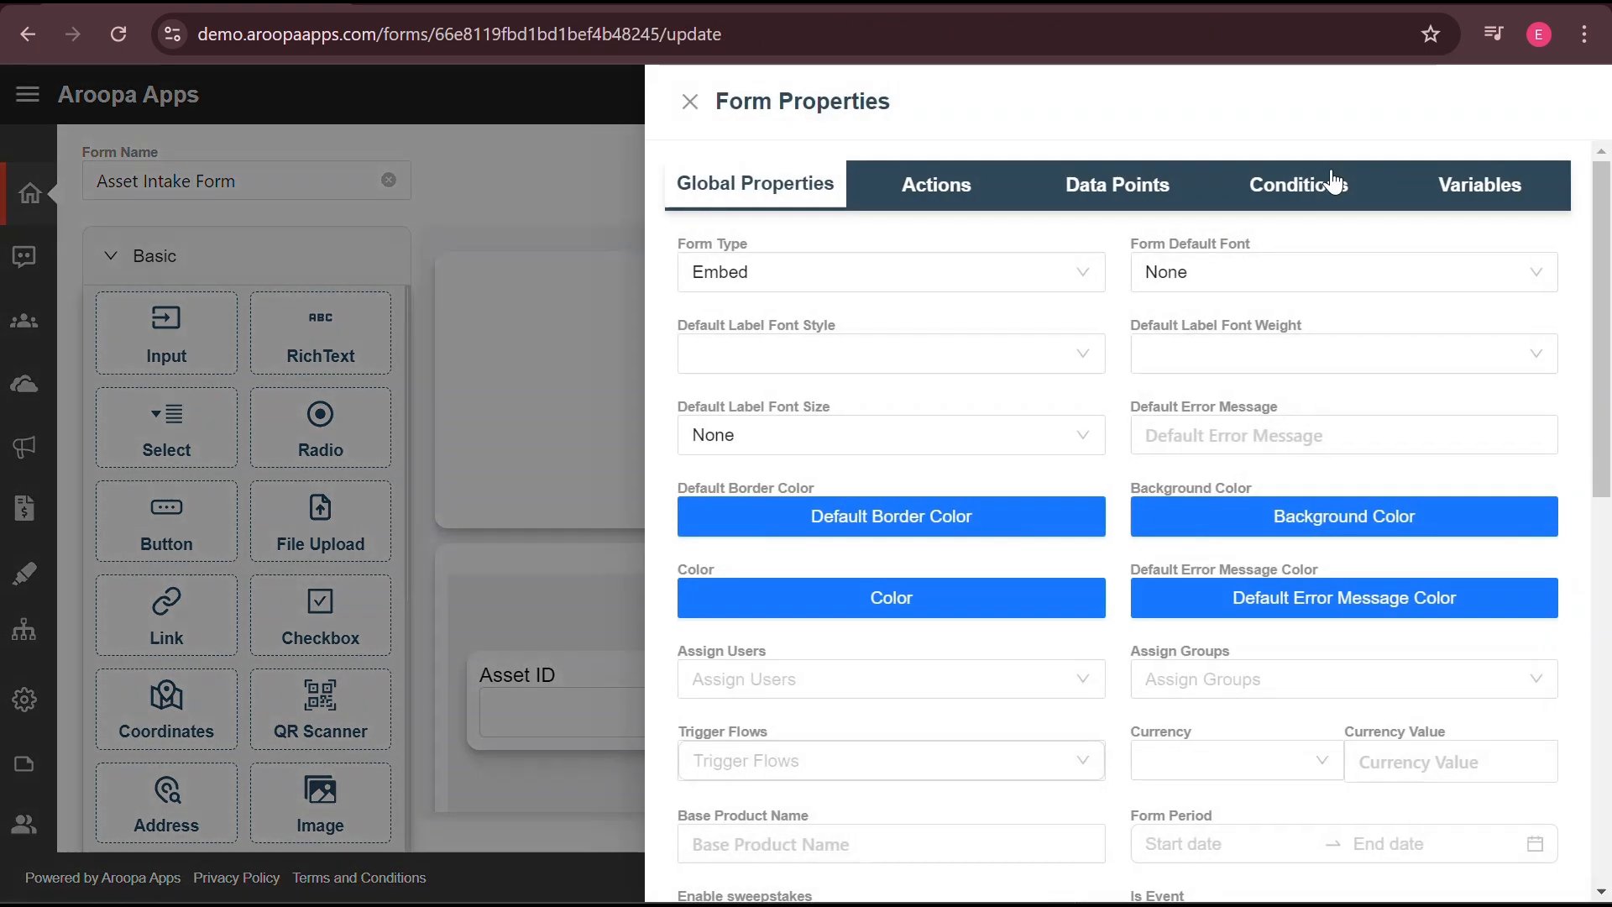
click(1069, 272)
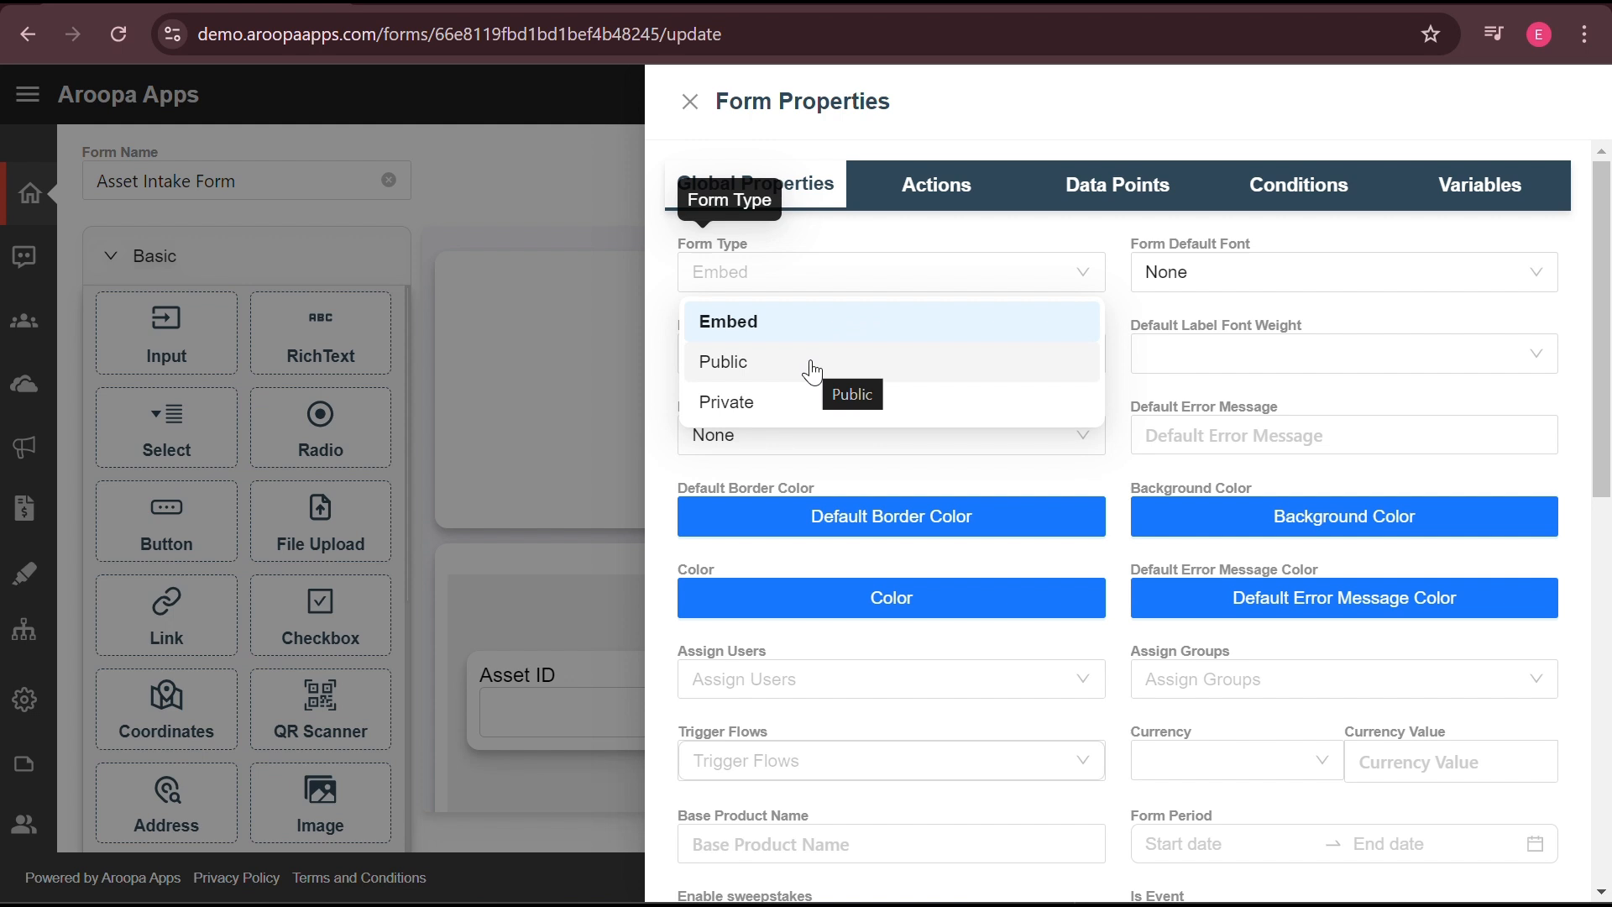
click(775, 410)
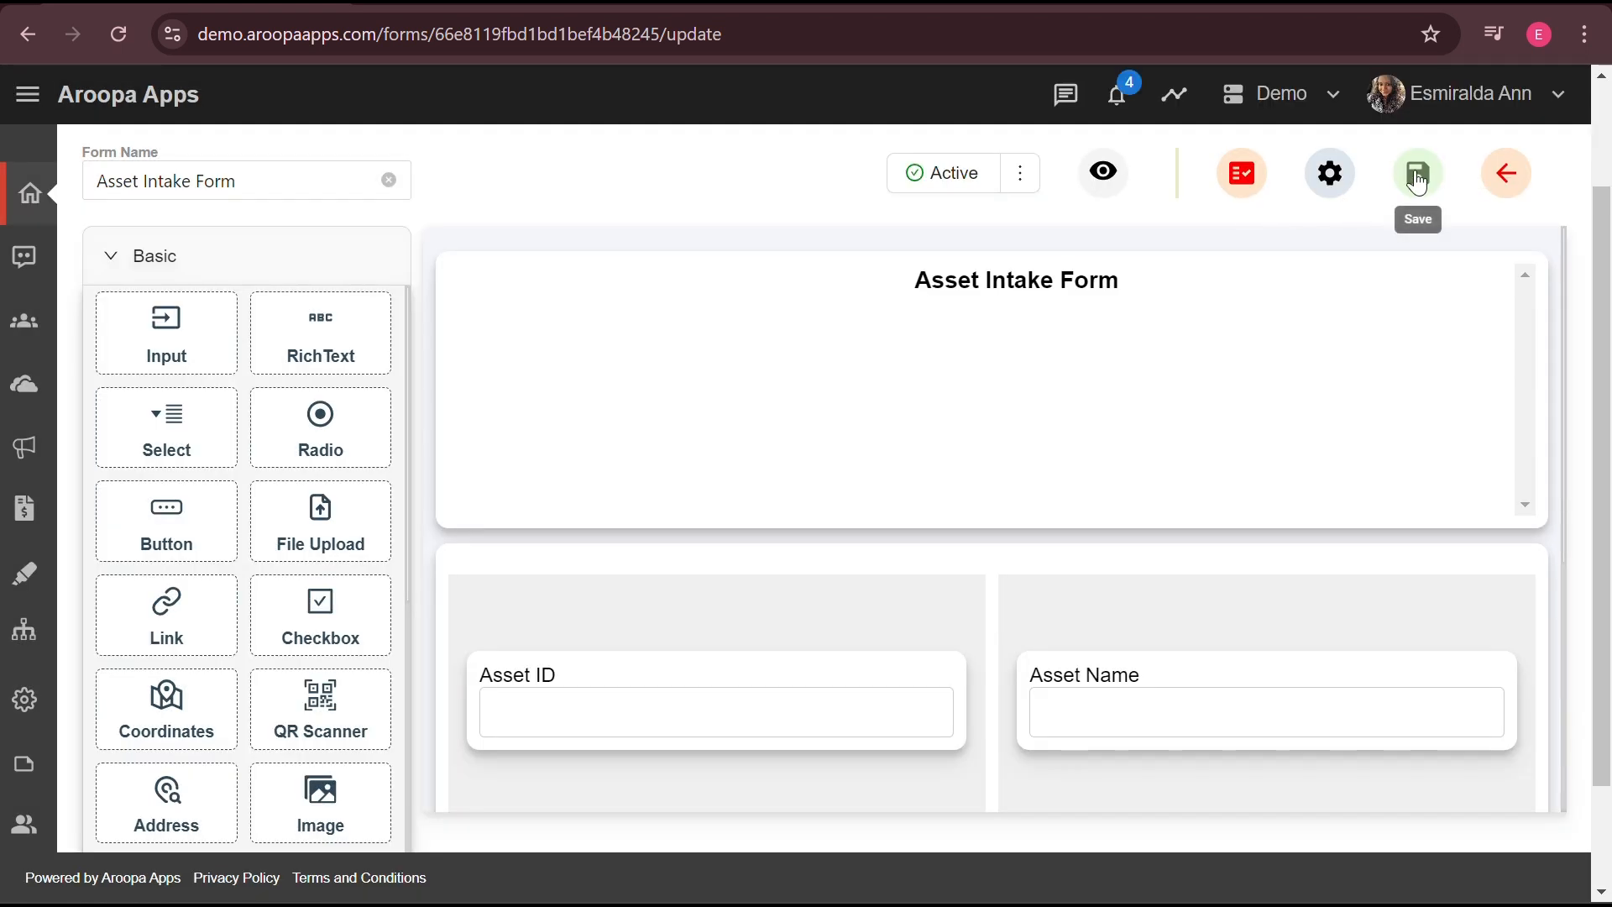
click(1417, 179)
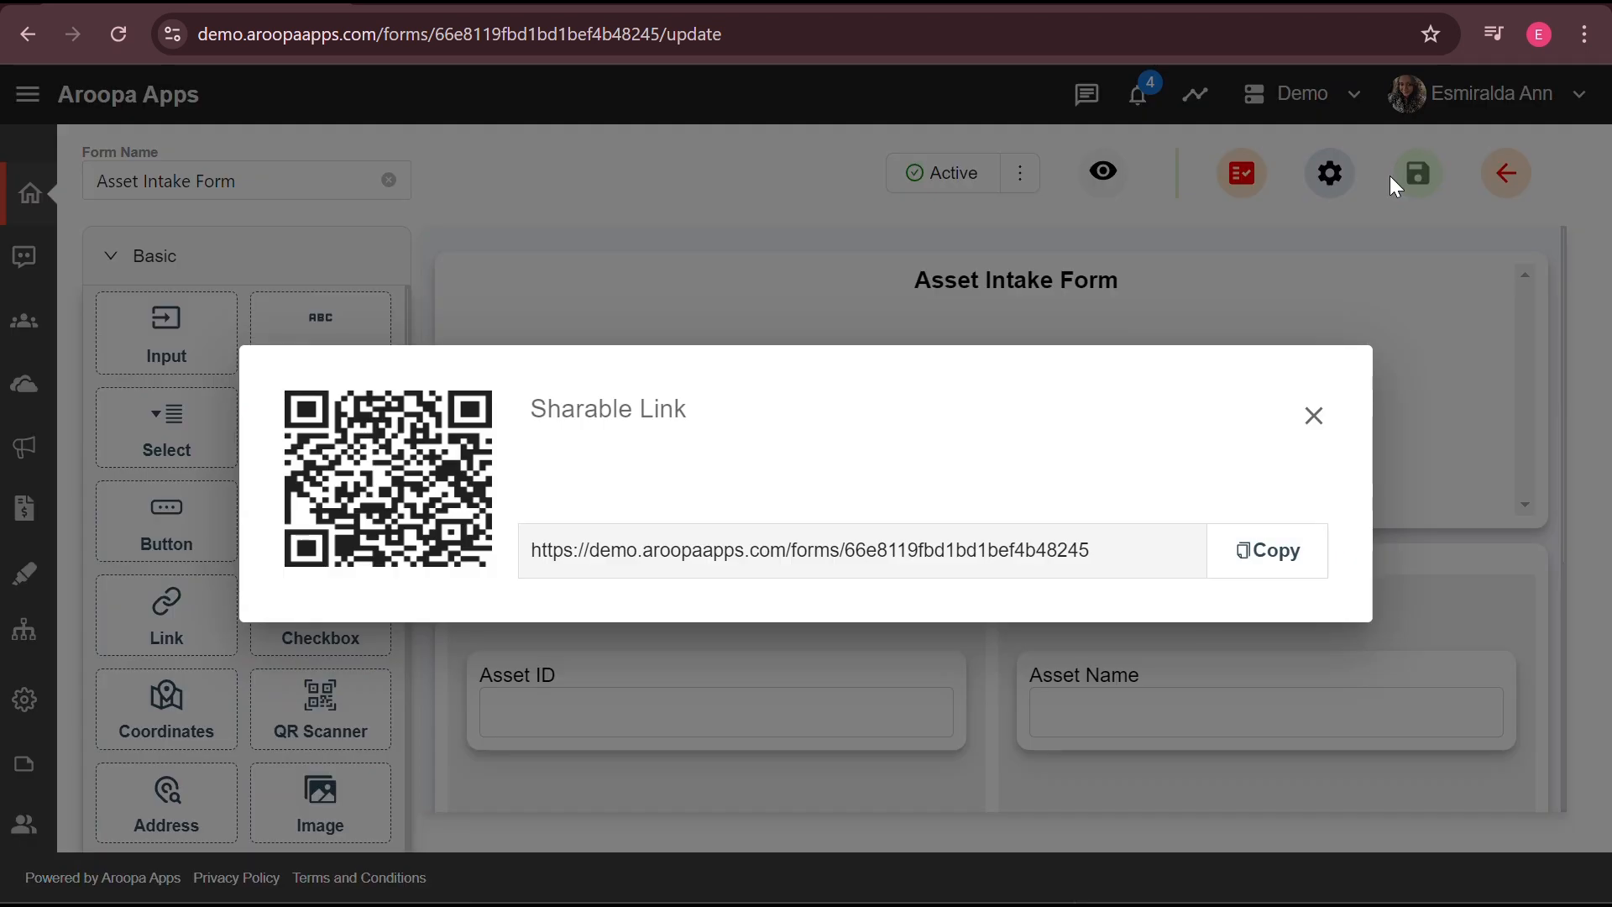
Open the Asset Intake Form from its sharable link and check the Department and Asset Type options
click(831, 550)
scroll(839, 418, down, 3)
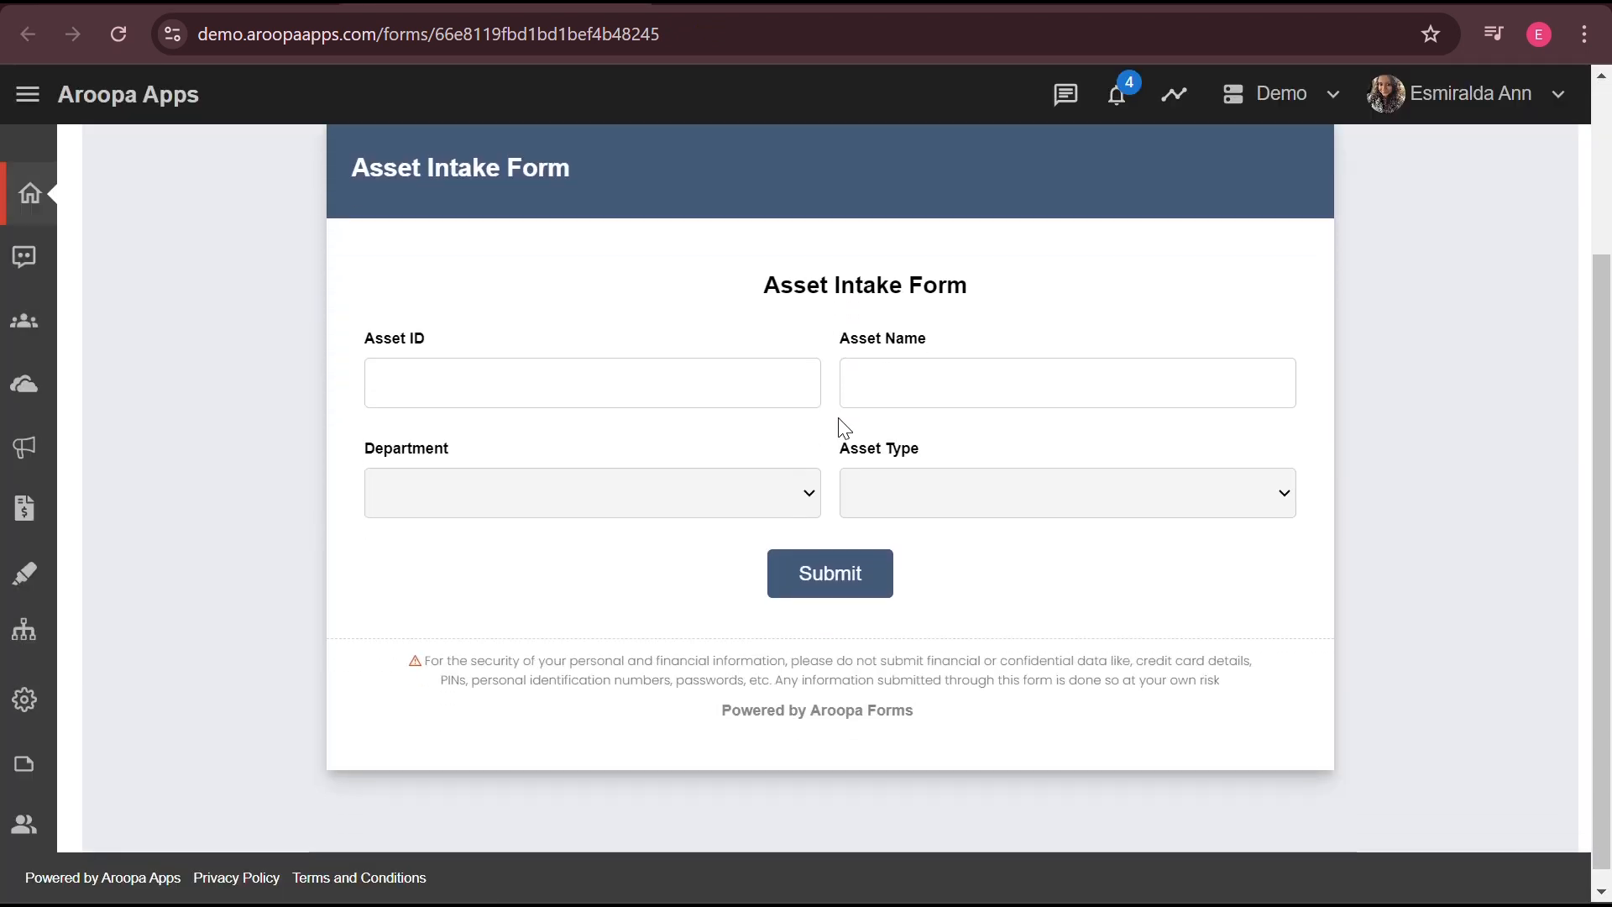
click(806, 484)
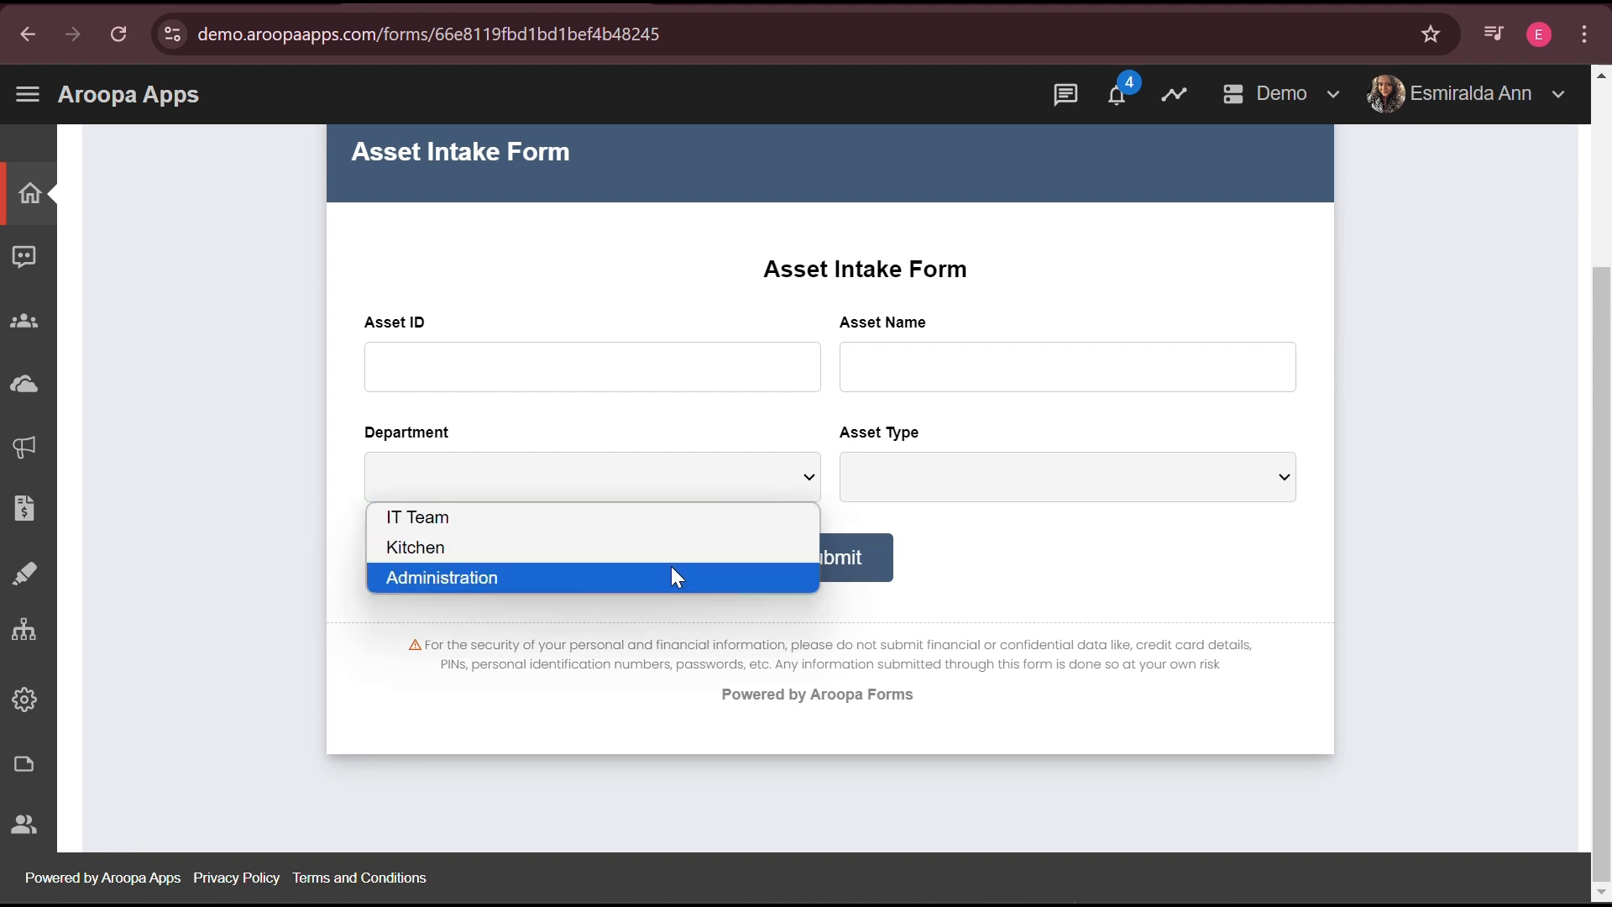
click(1120, 483)
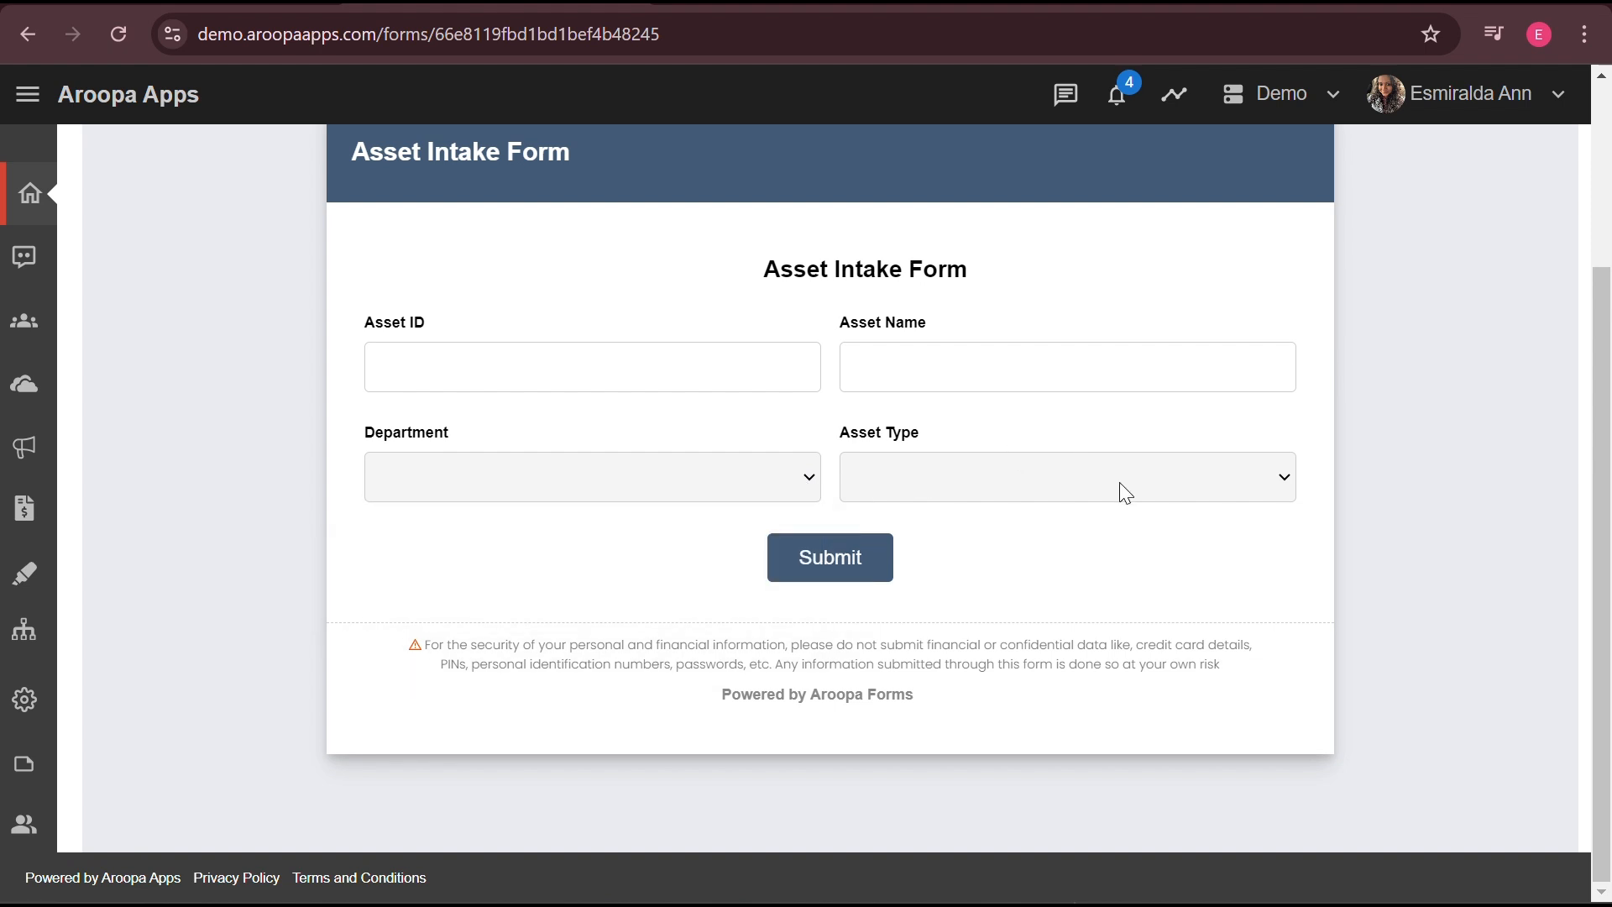
click(1120, 482)
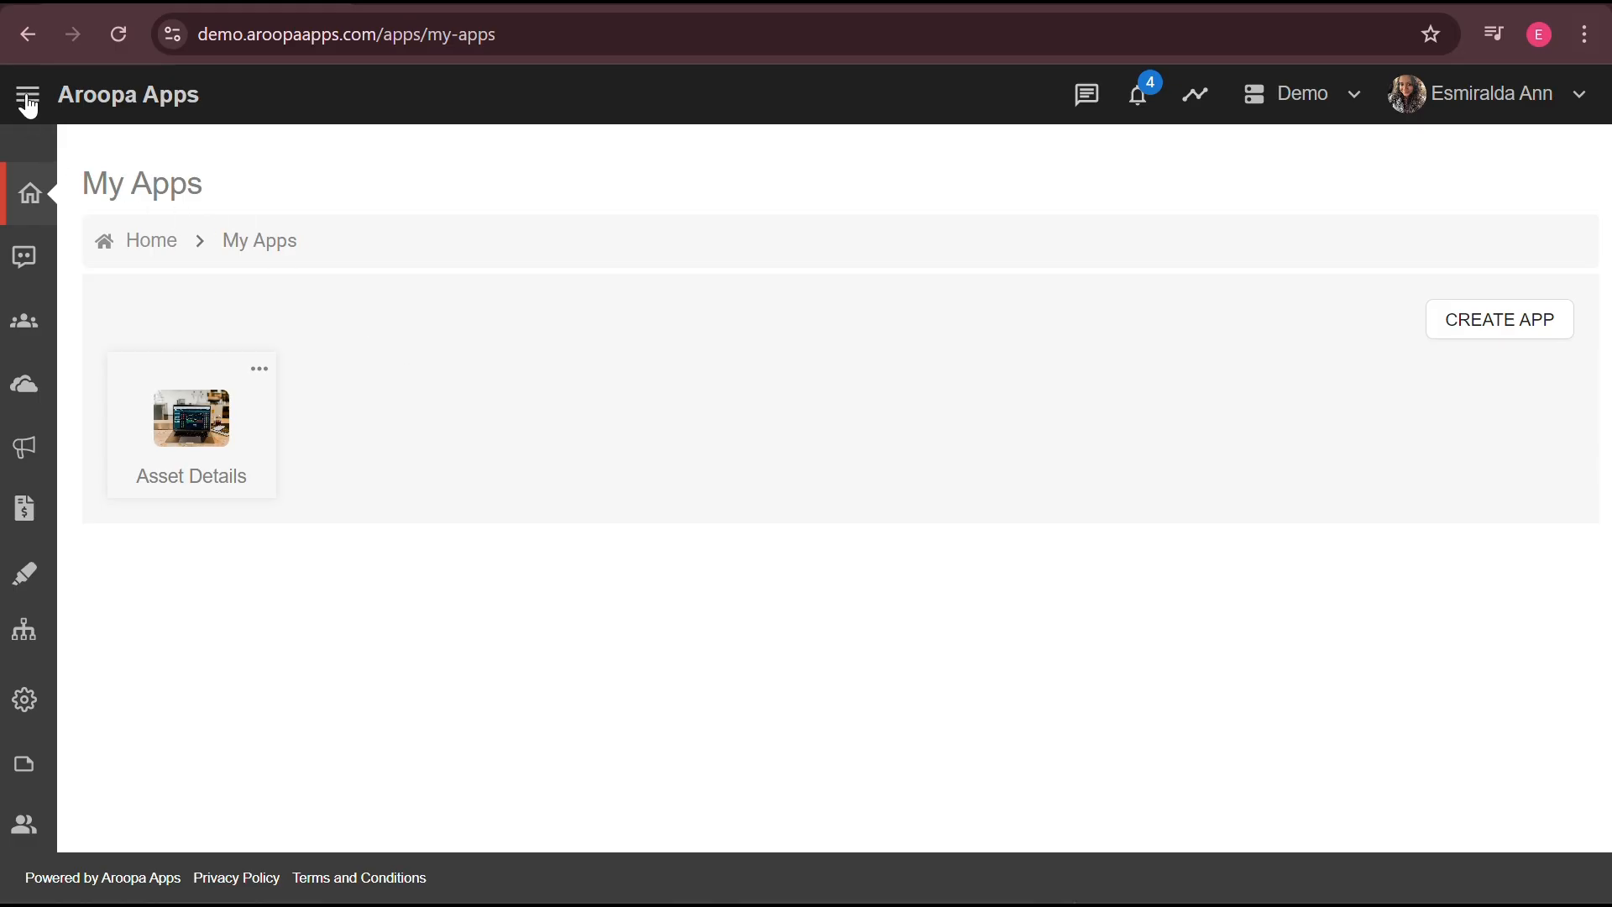
Create a new flow and name it Asset Intake Flow
click(28, 101)
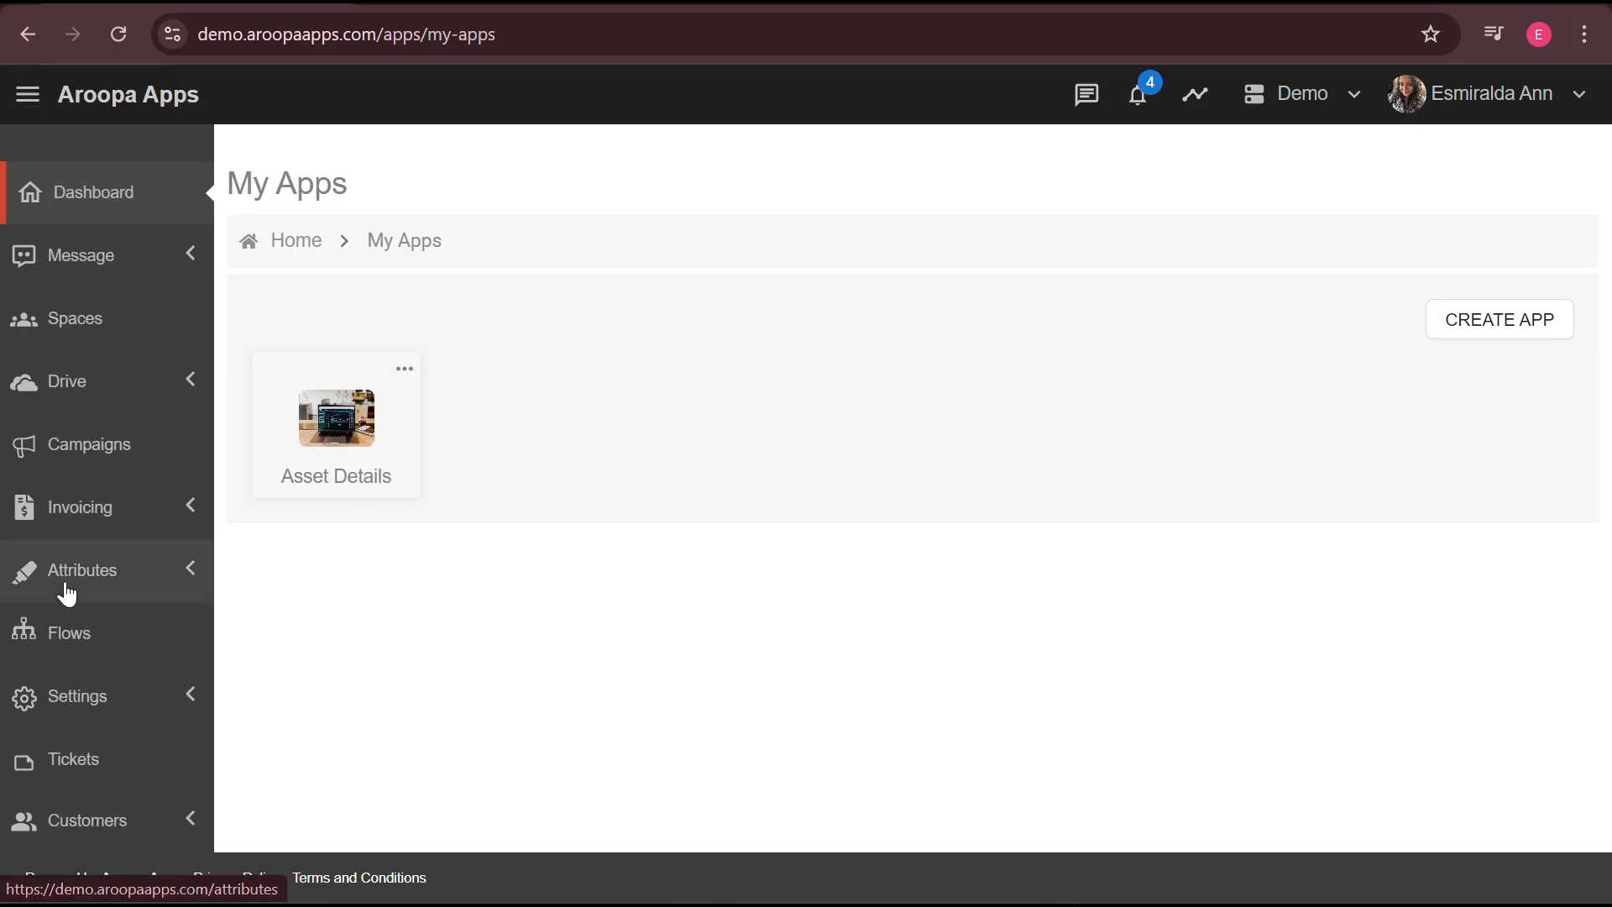
scroll(65, 593, down, 2)
click(80, 485)
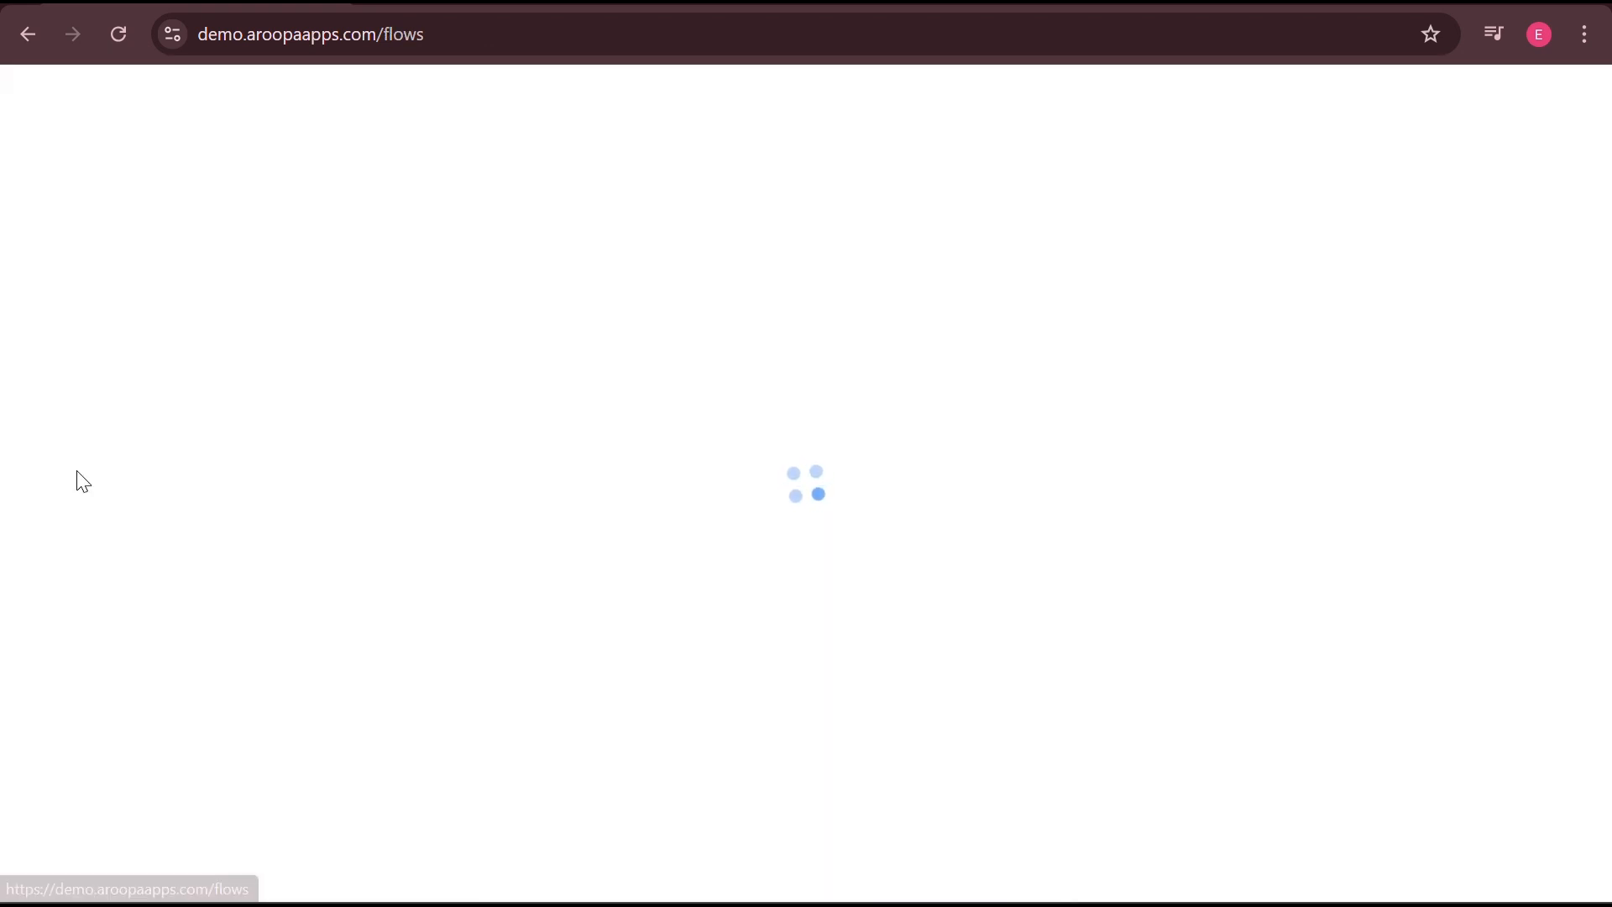
click(1515, 332)
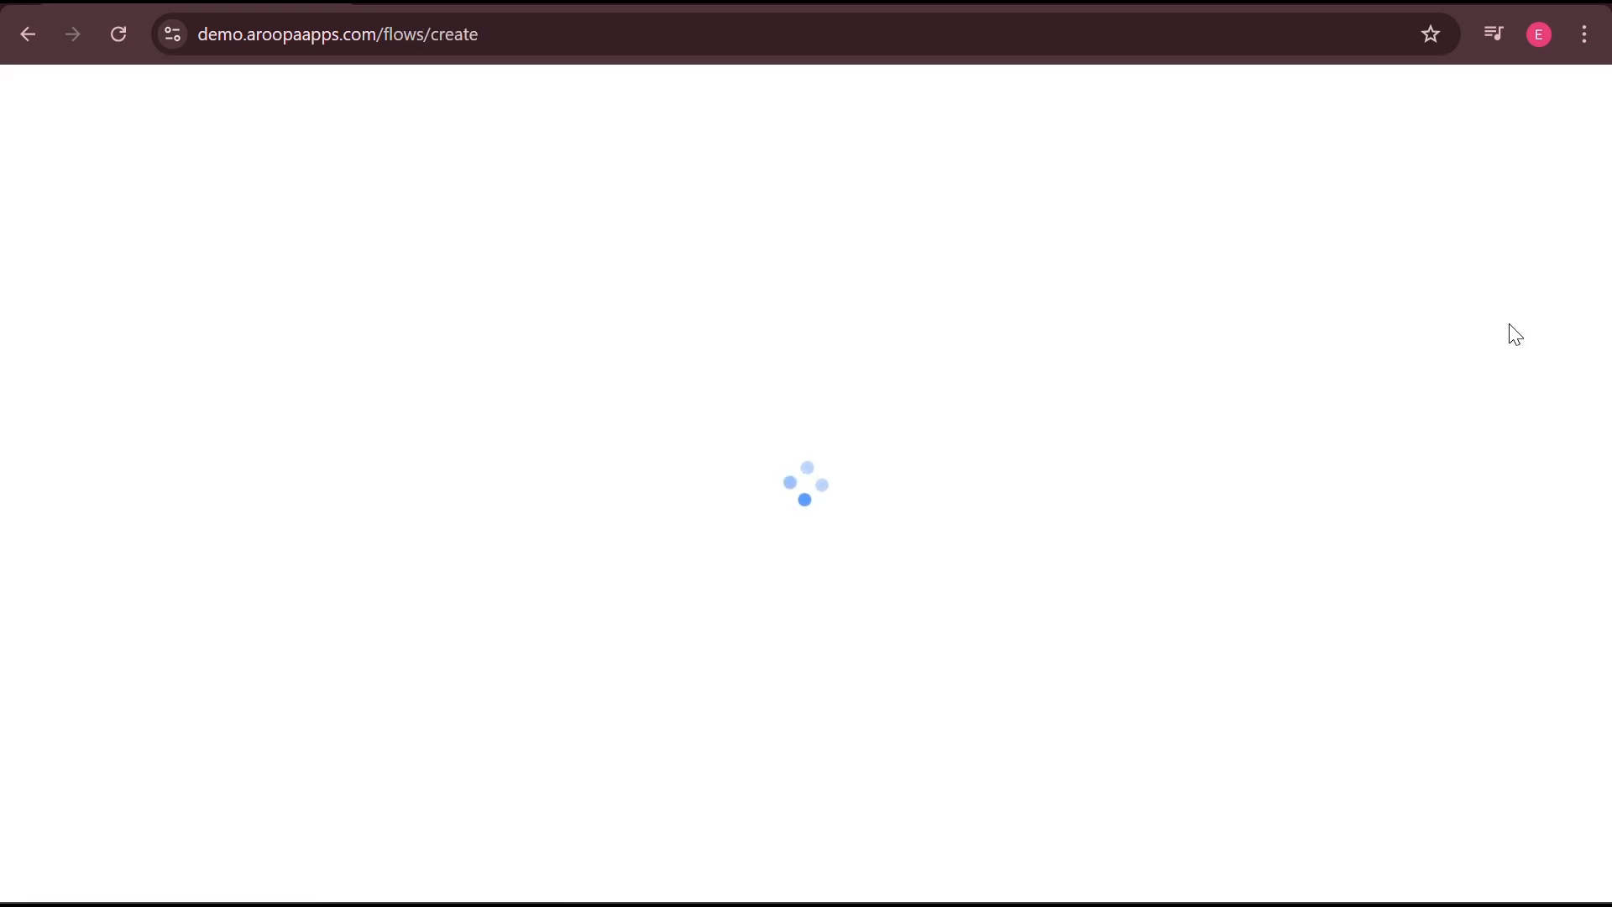
click(319, 327)
text(Asset Intake Flow)
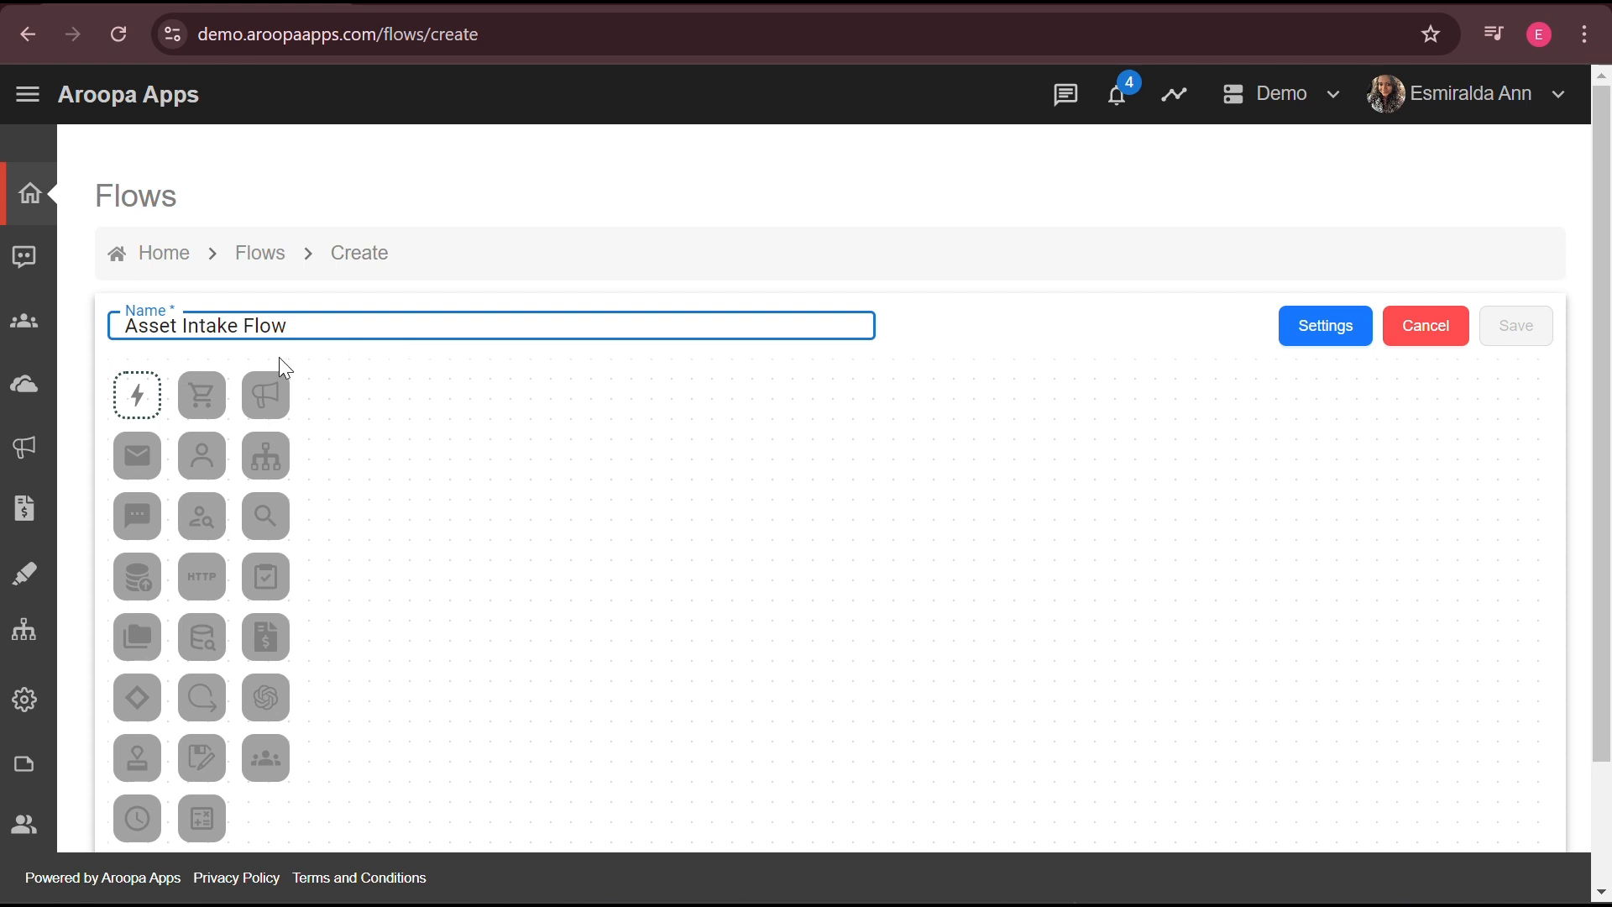
Add a Trigger node with trigger type Form Submission and Asset Intake Form as its source
click(138, 413)
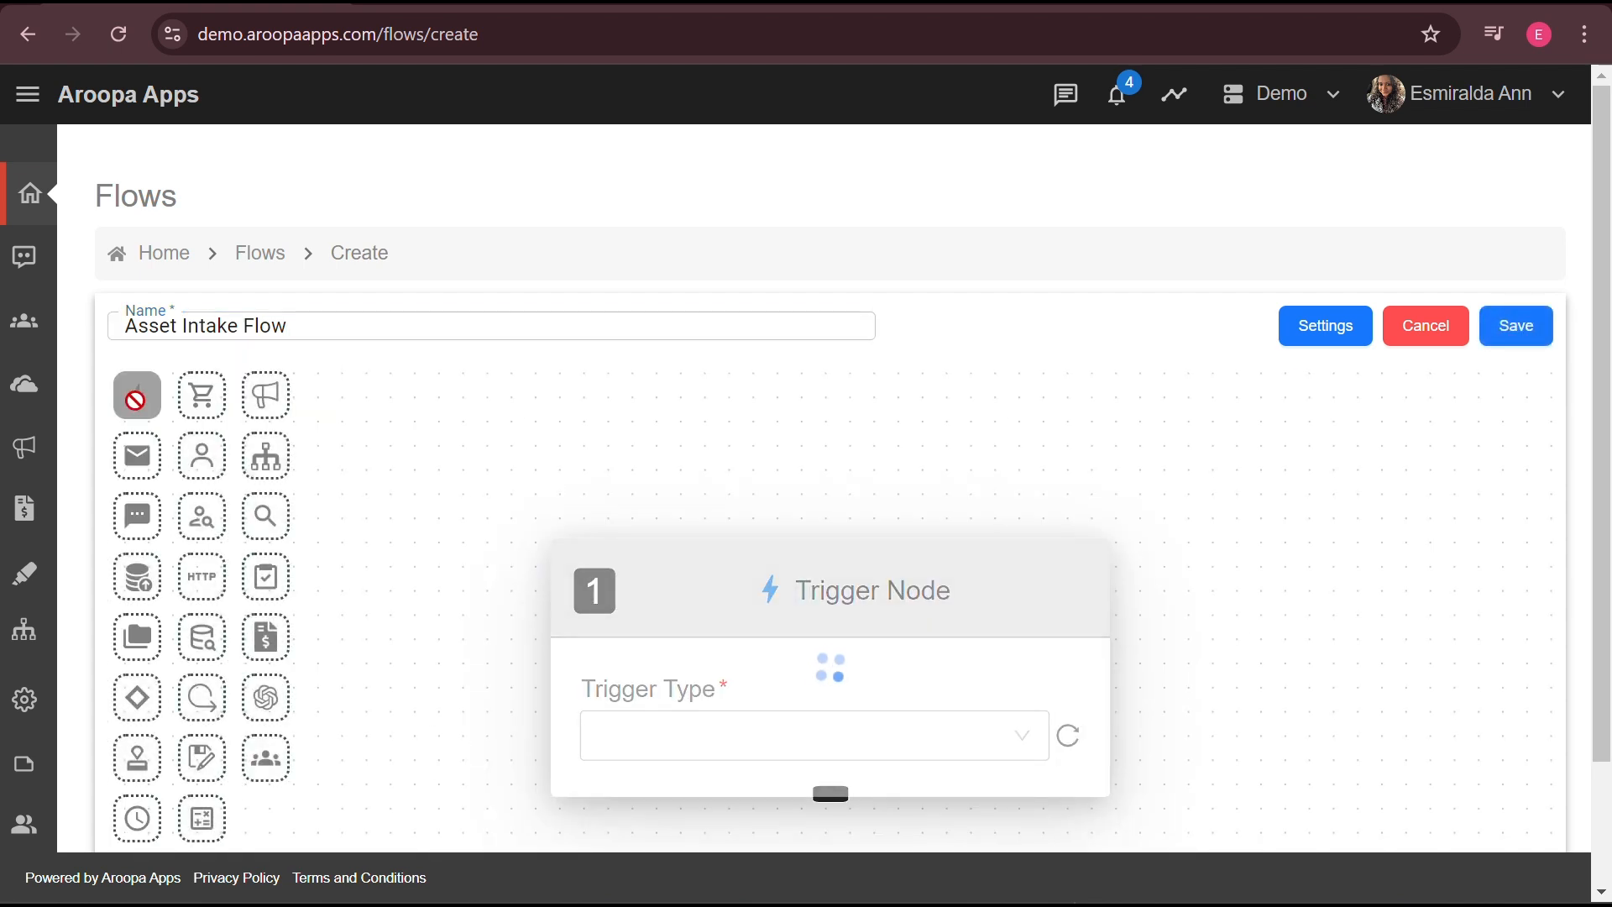
click(885, 532)
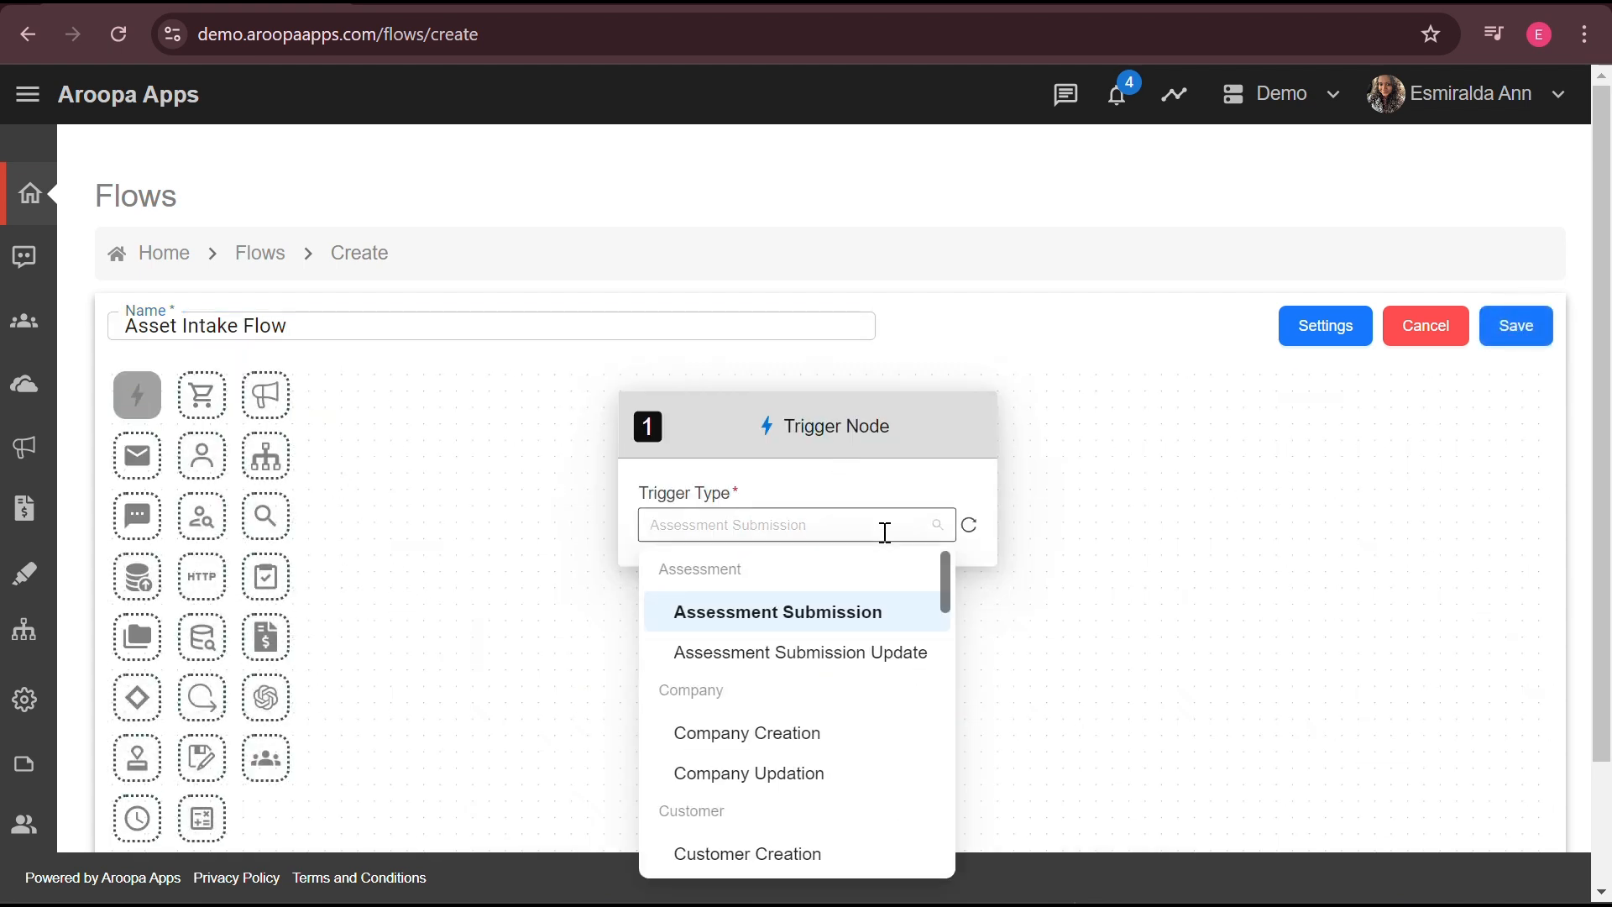
scroll(863, 688, down, 3)
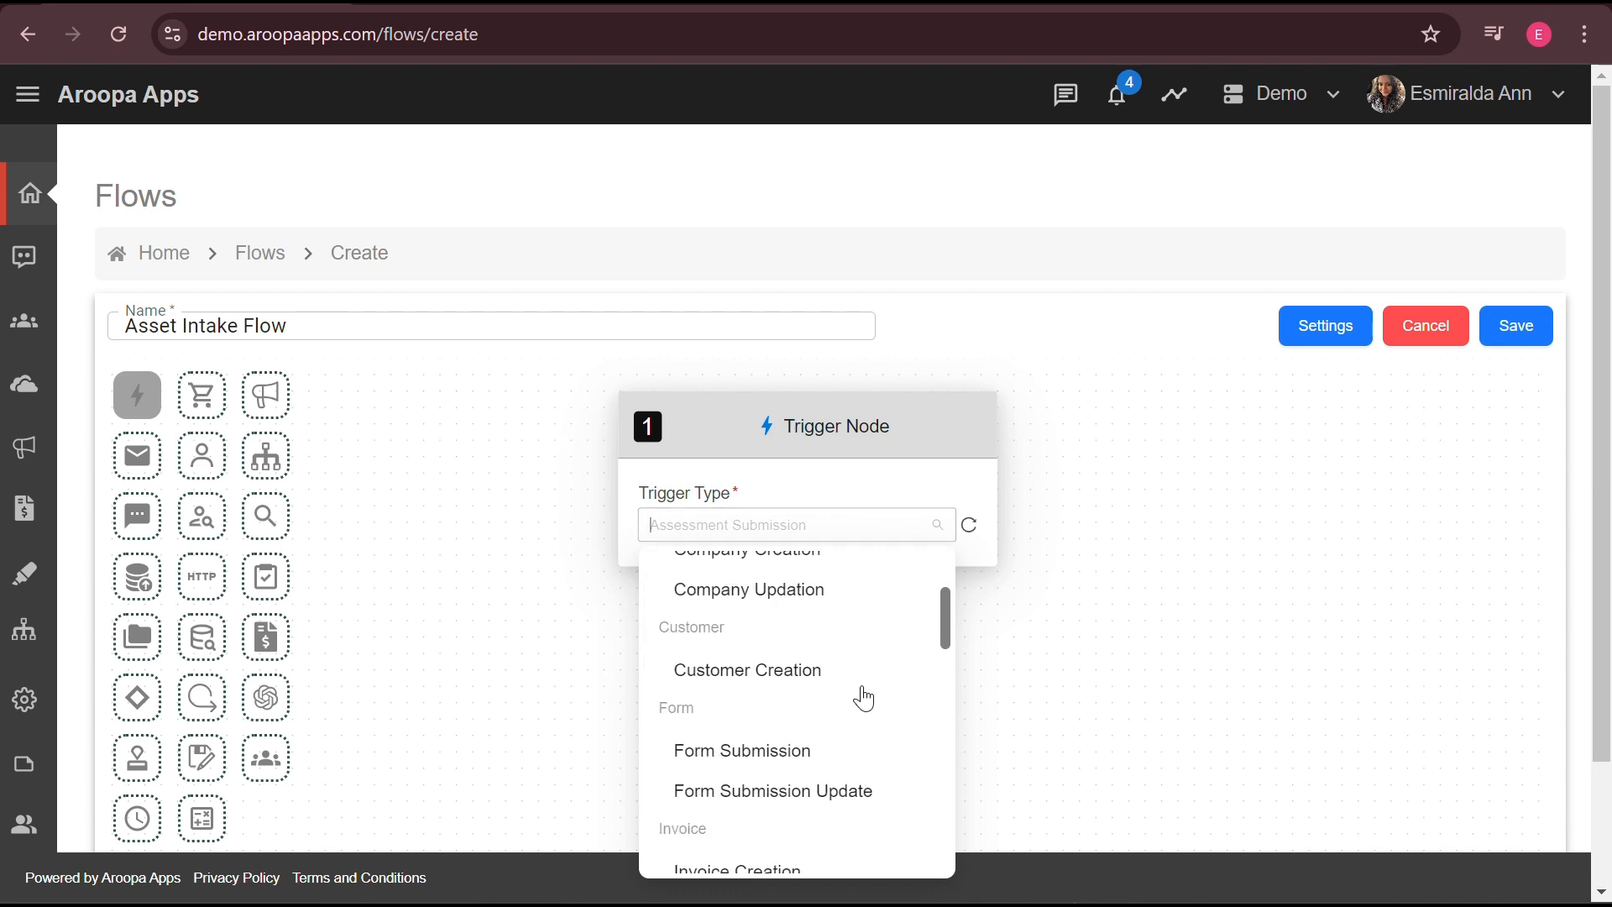
click(799, 755)
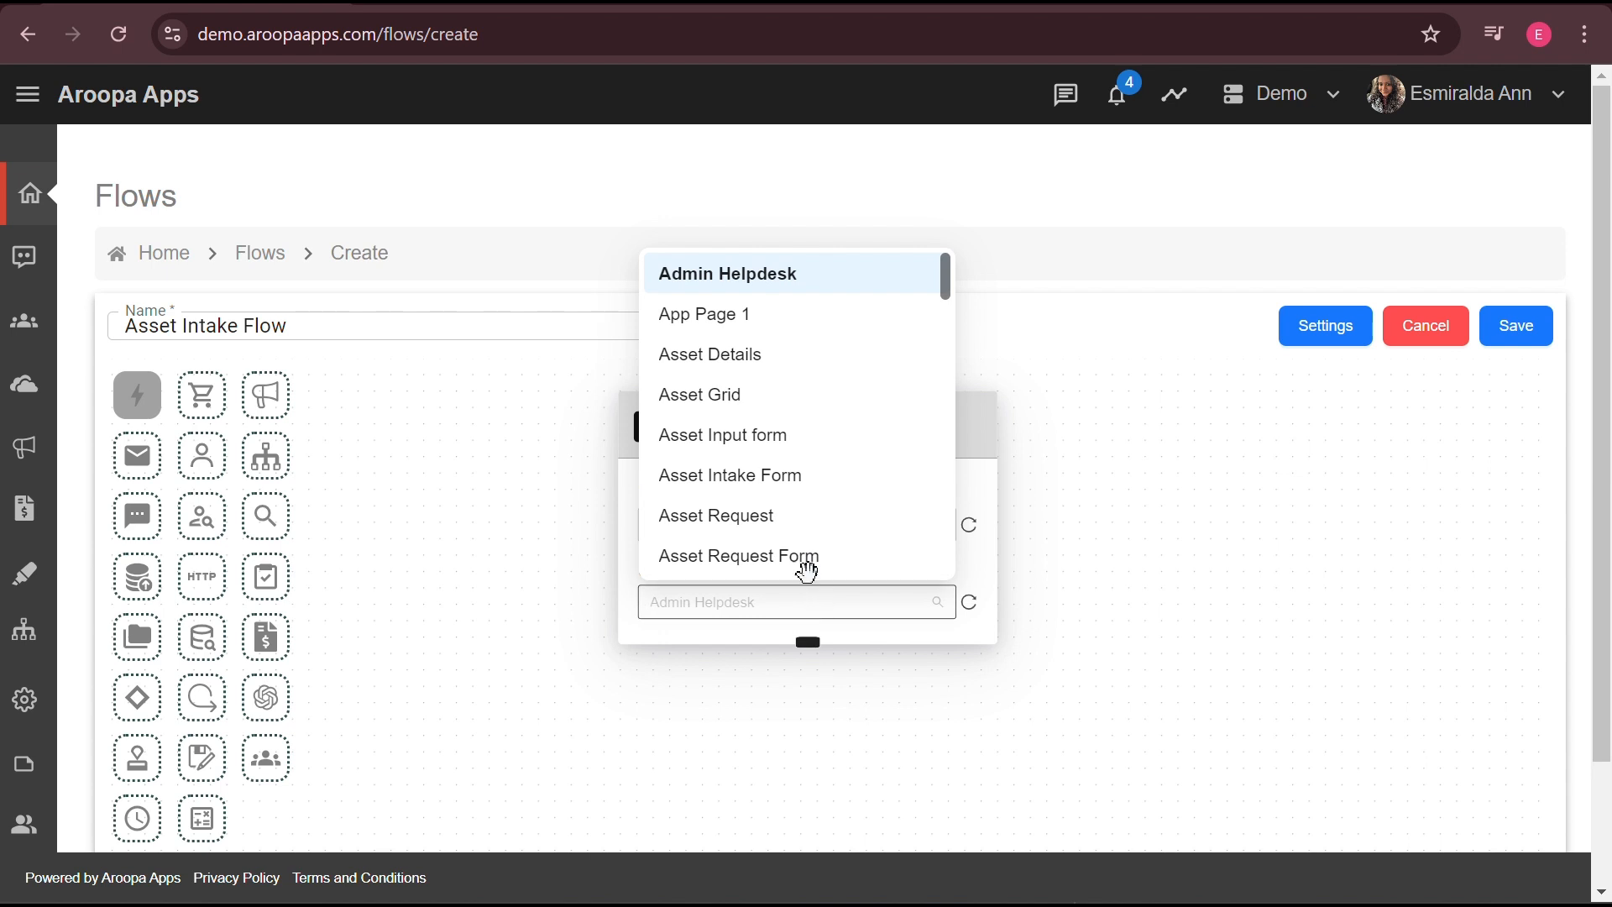
click(785, 494)
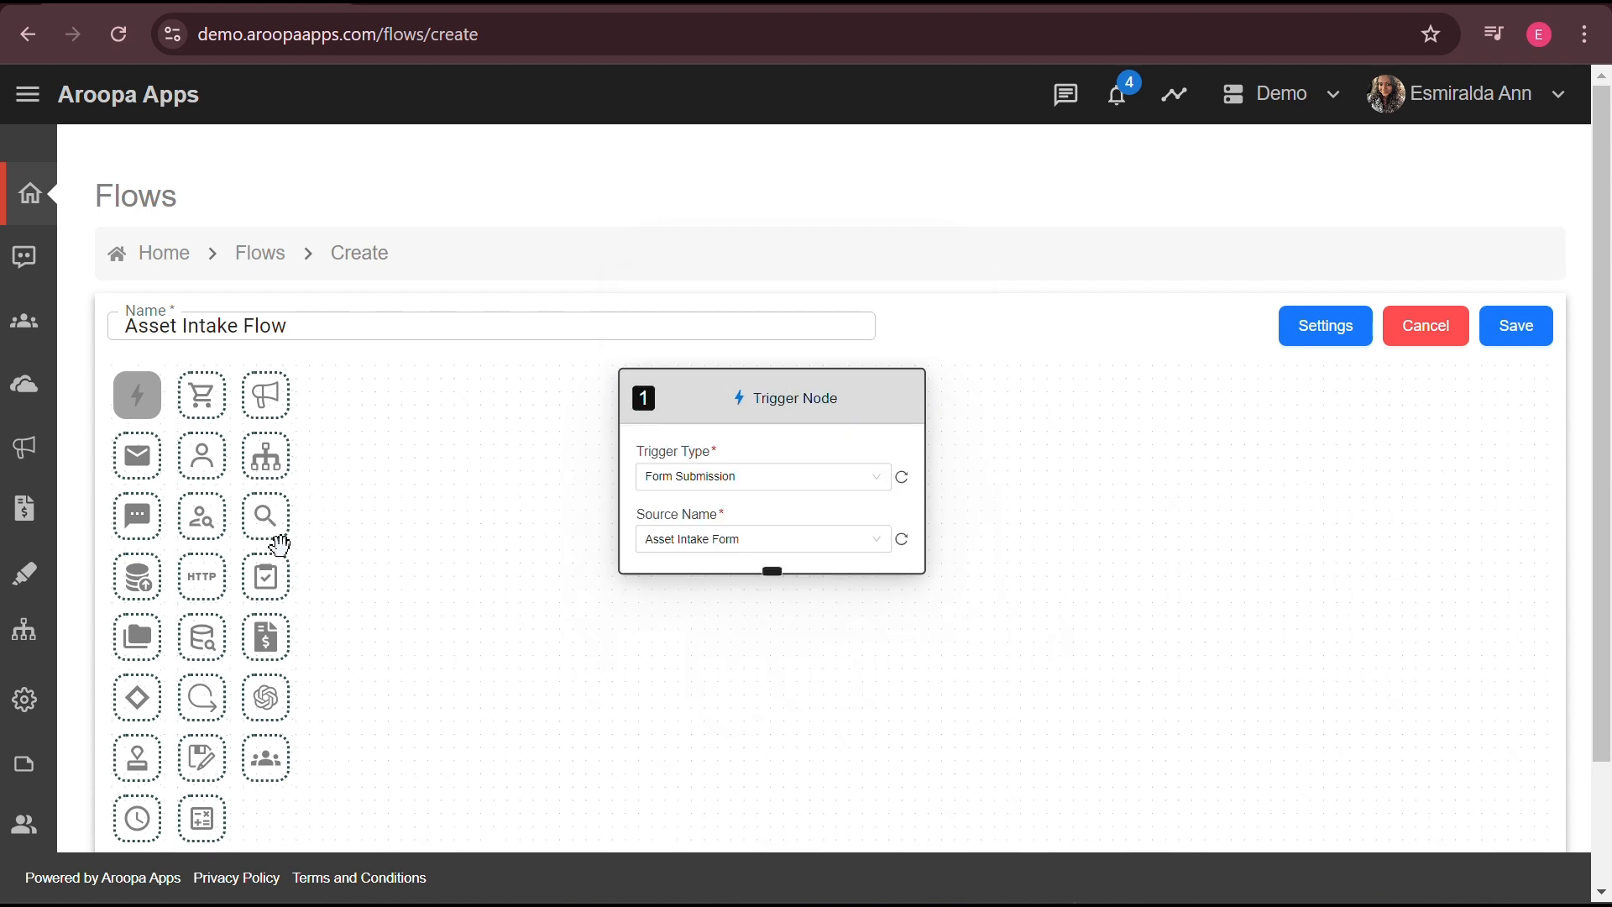
Add a Database node connected to the Trigger node and set its collection to Create New Collection
click(148, 590)
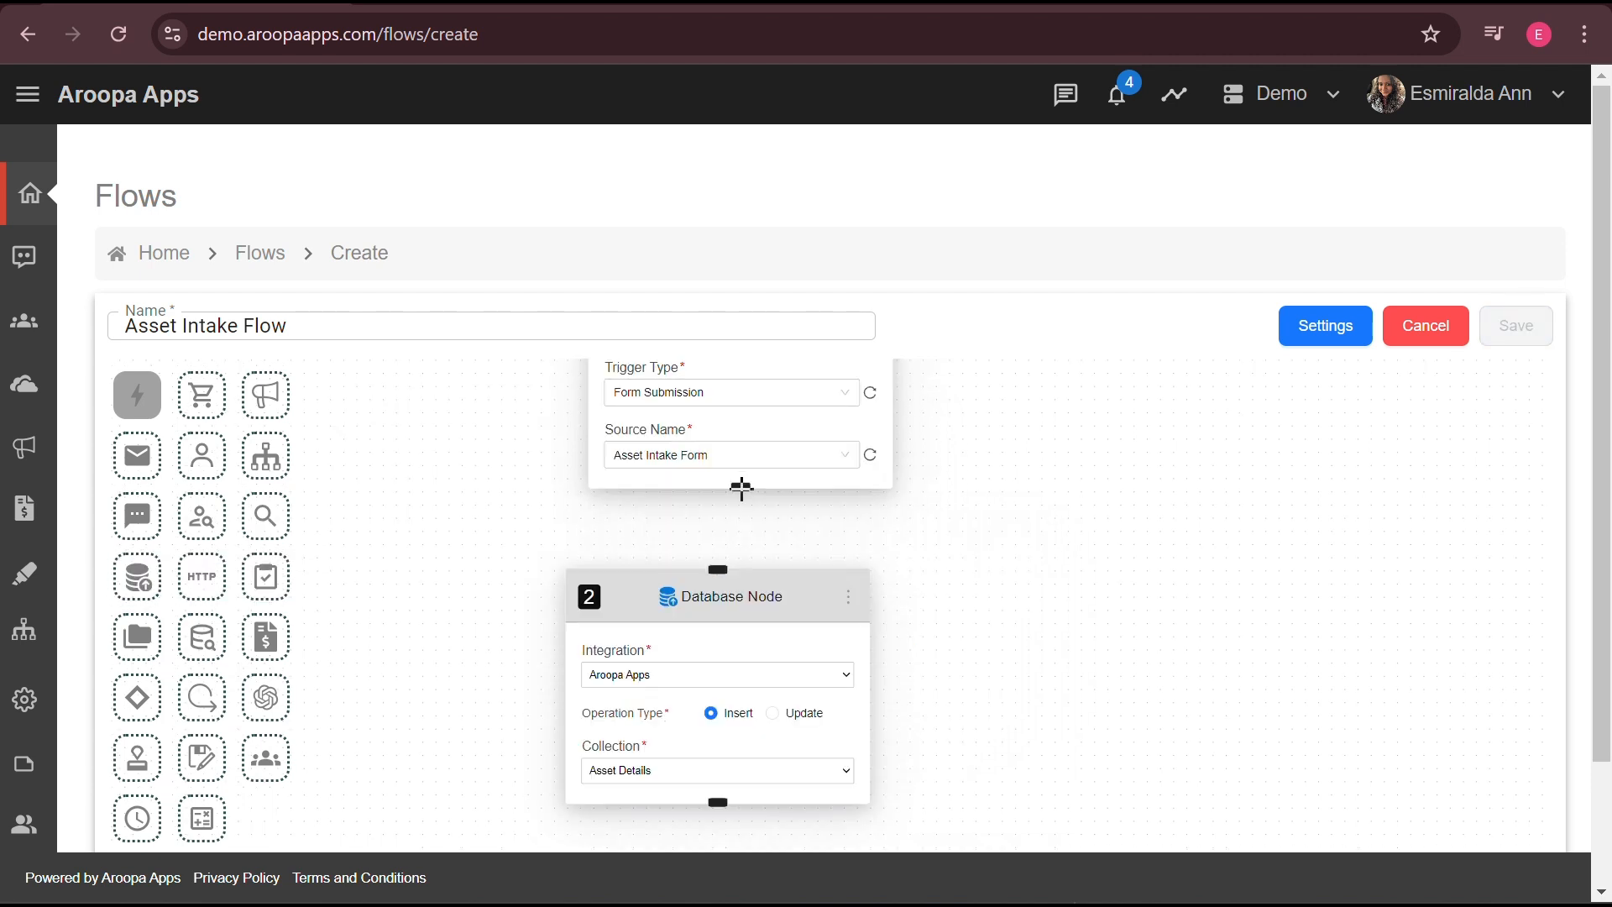
drag(742, 490, 712, 570)
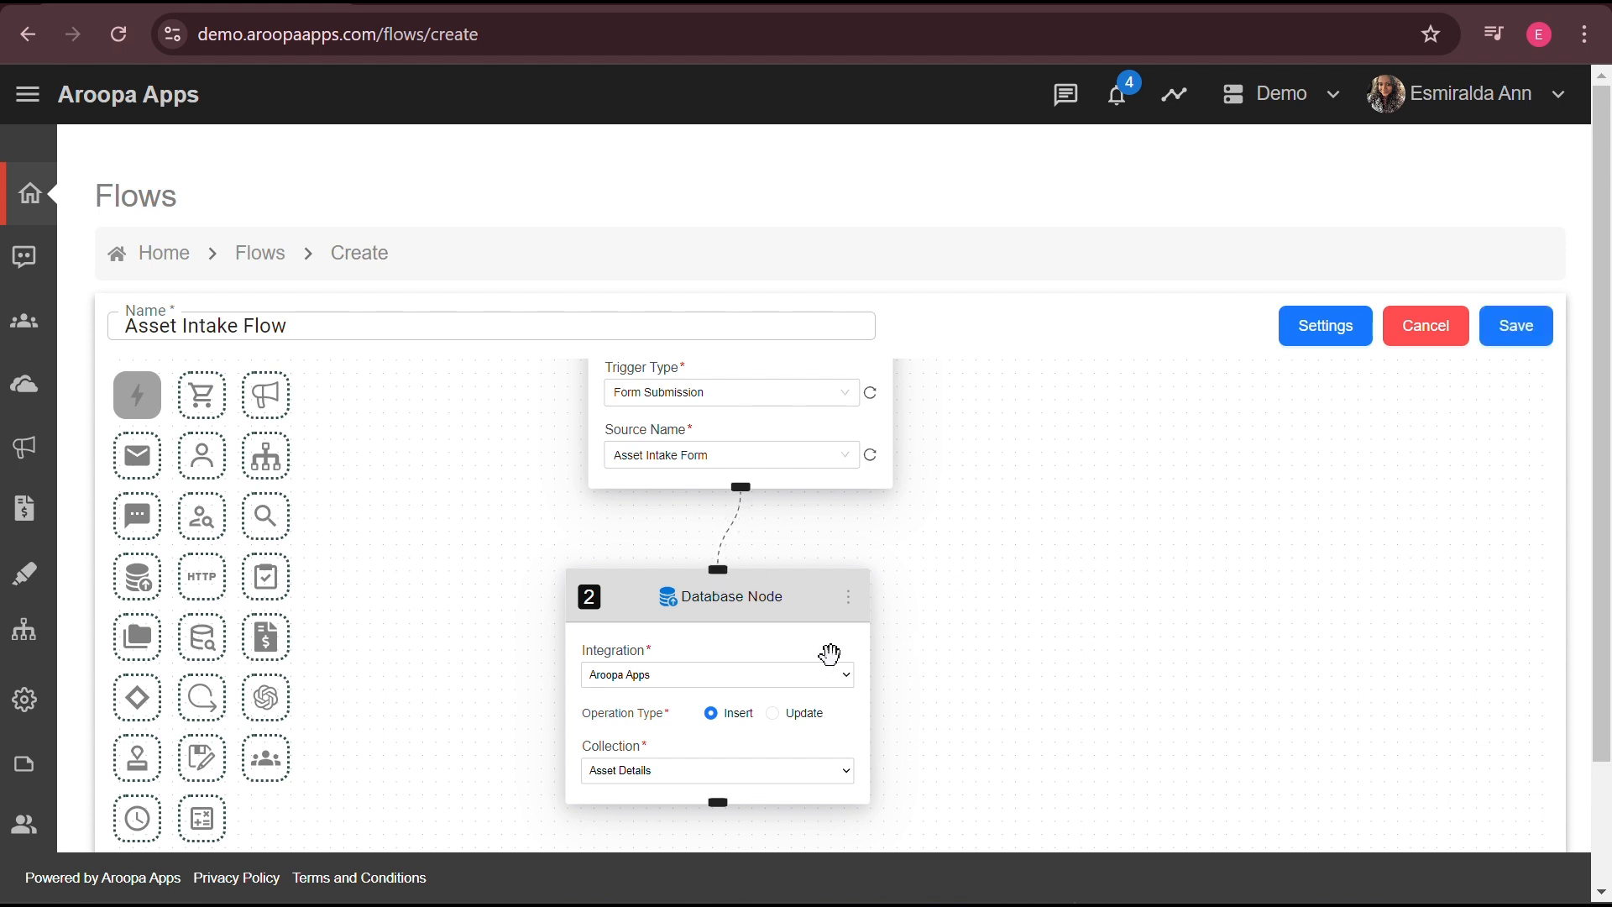
click(810, 781)
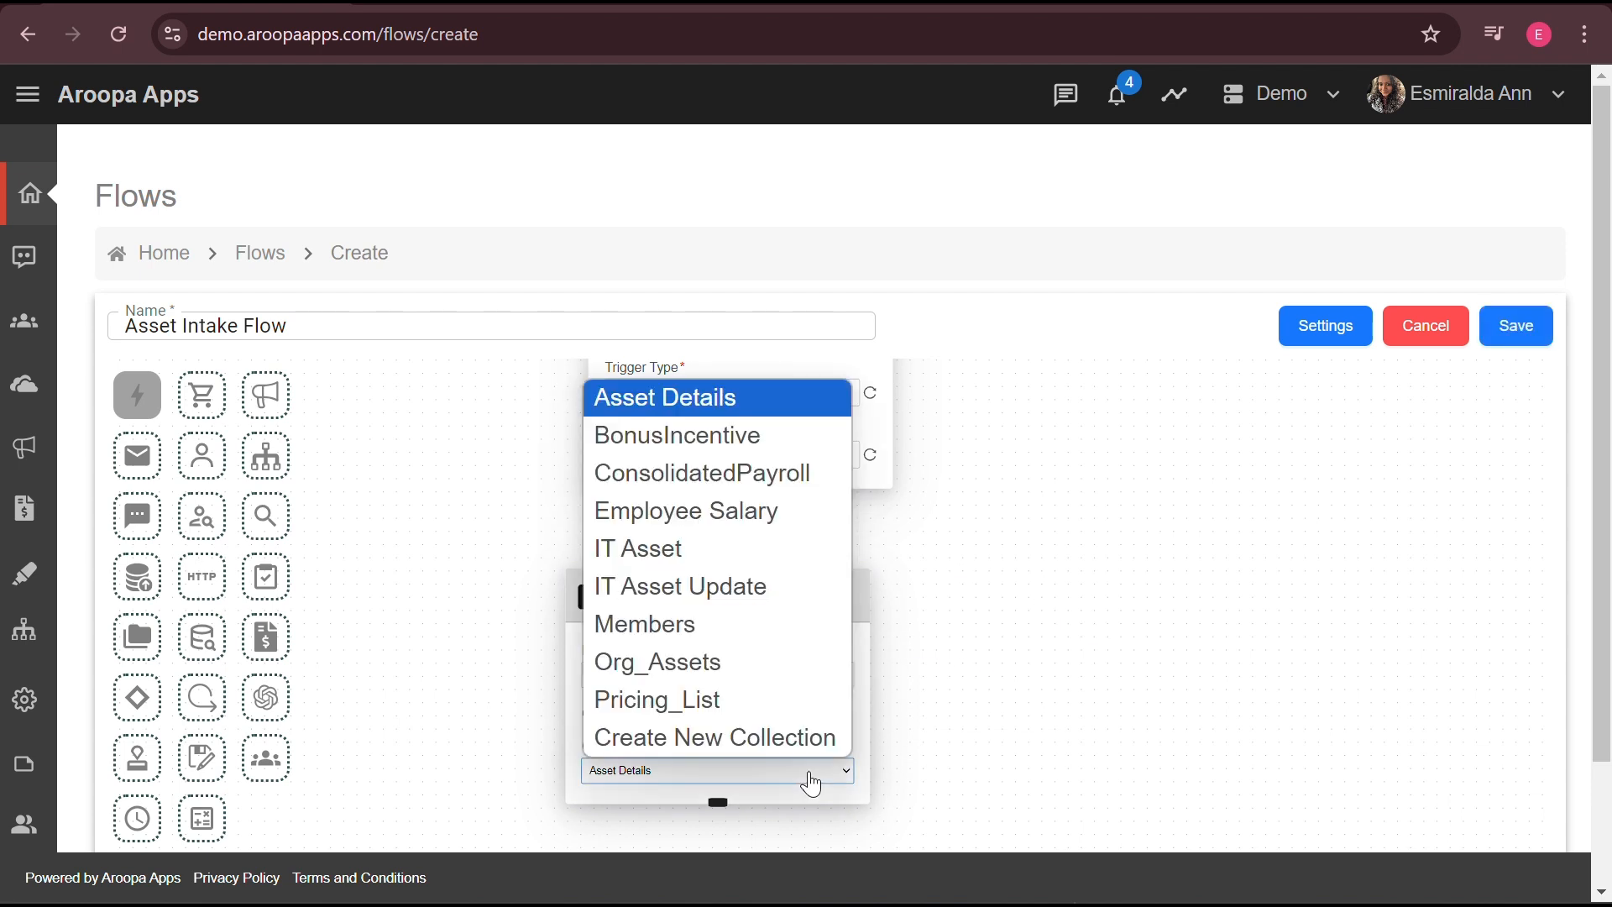
click(782, 737)
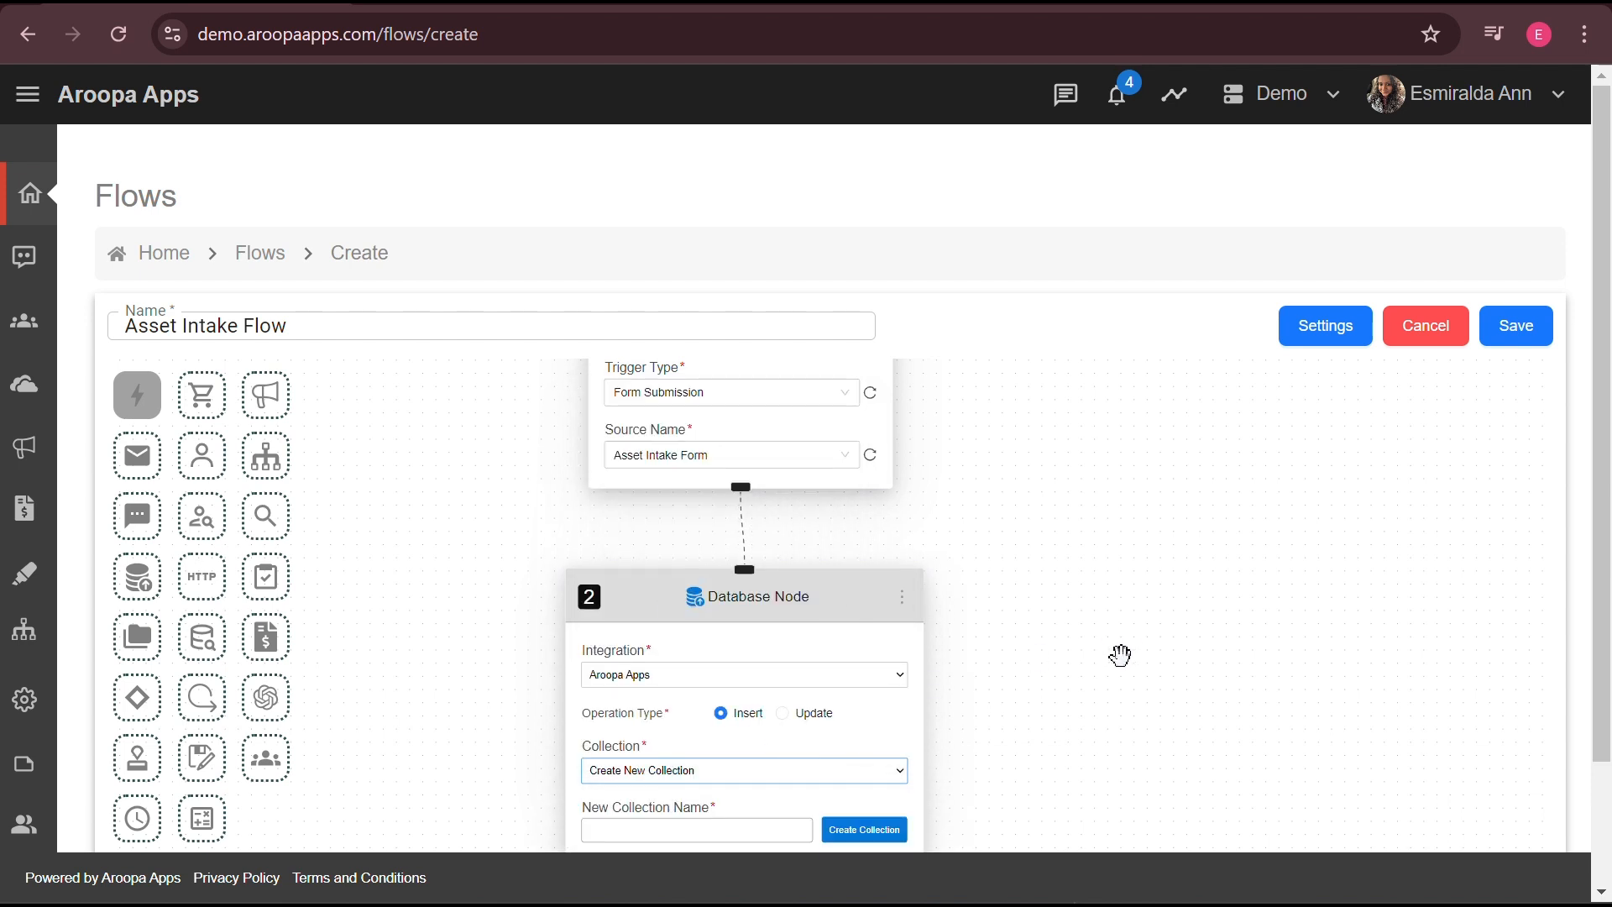
Create the new collection Organisation_Assets in the Database node and save the flow
drag(1129, 642, 1126, 556)
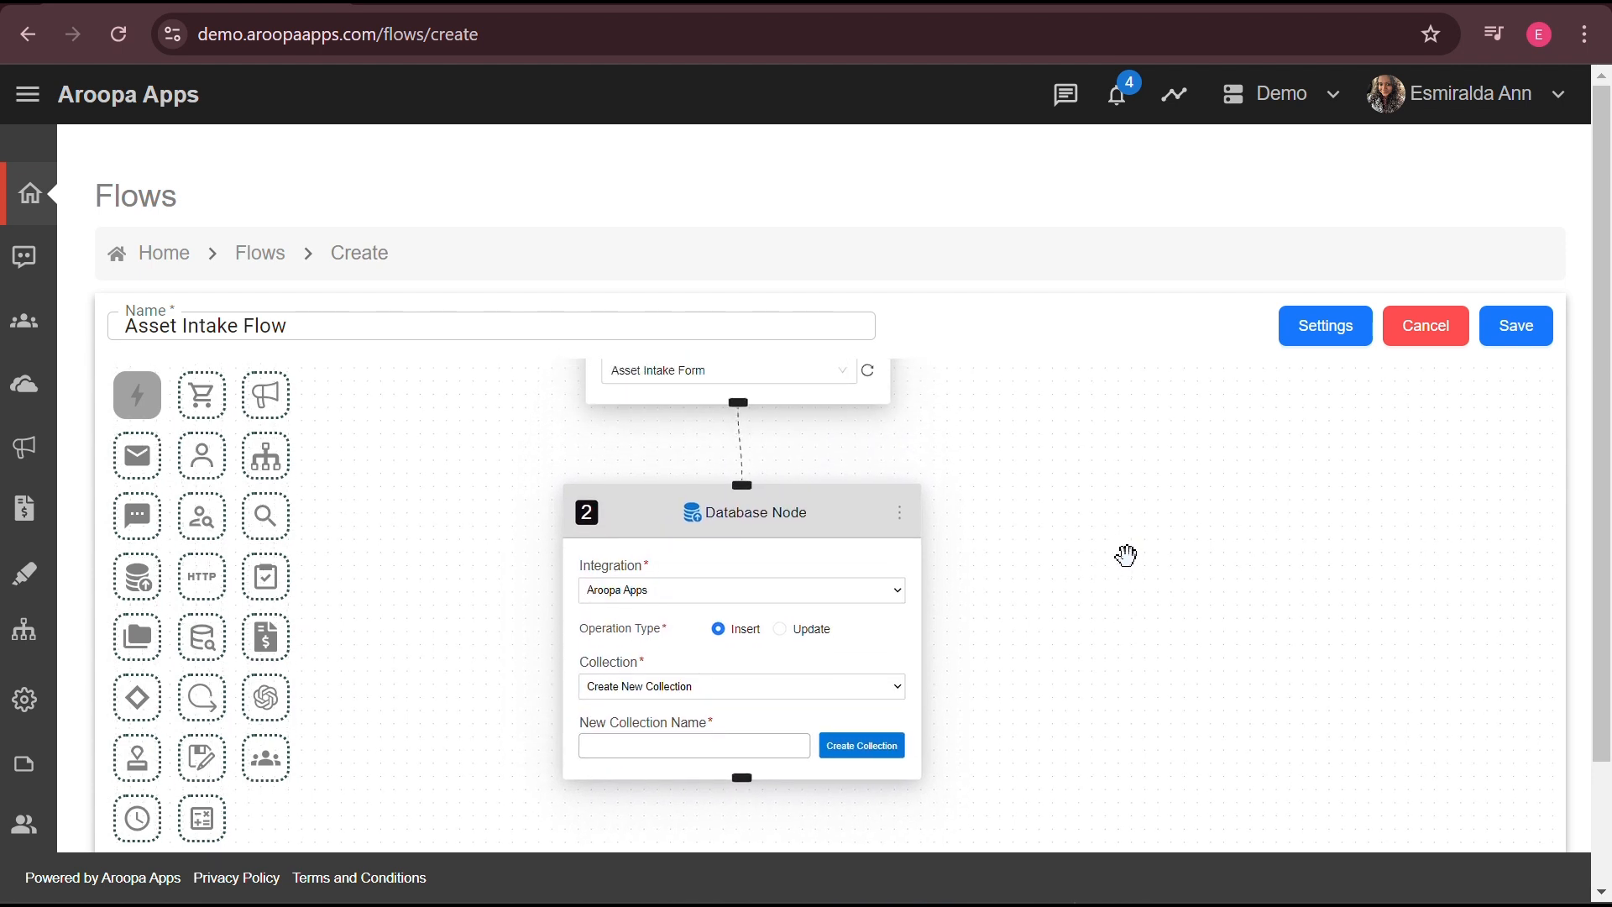
click(710, 749)
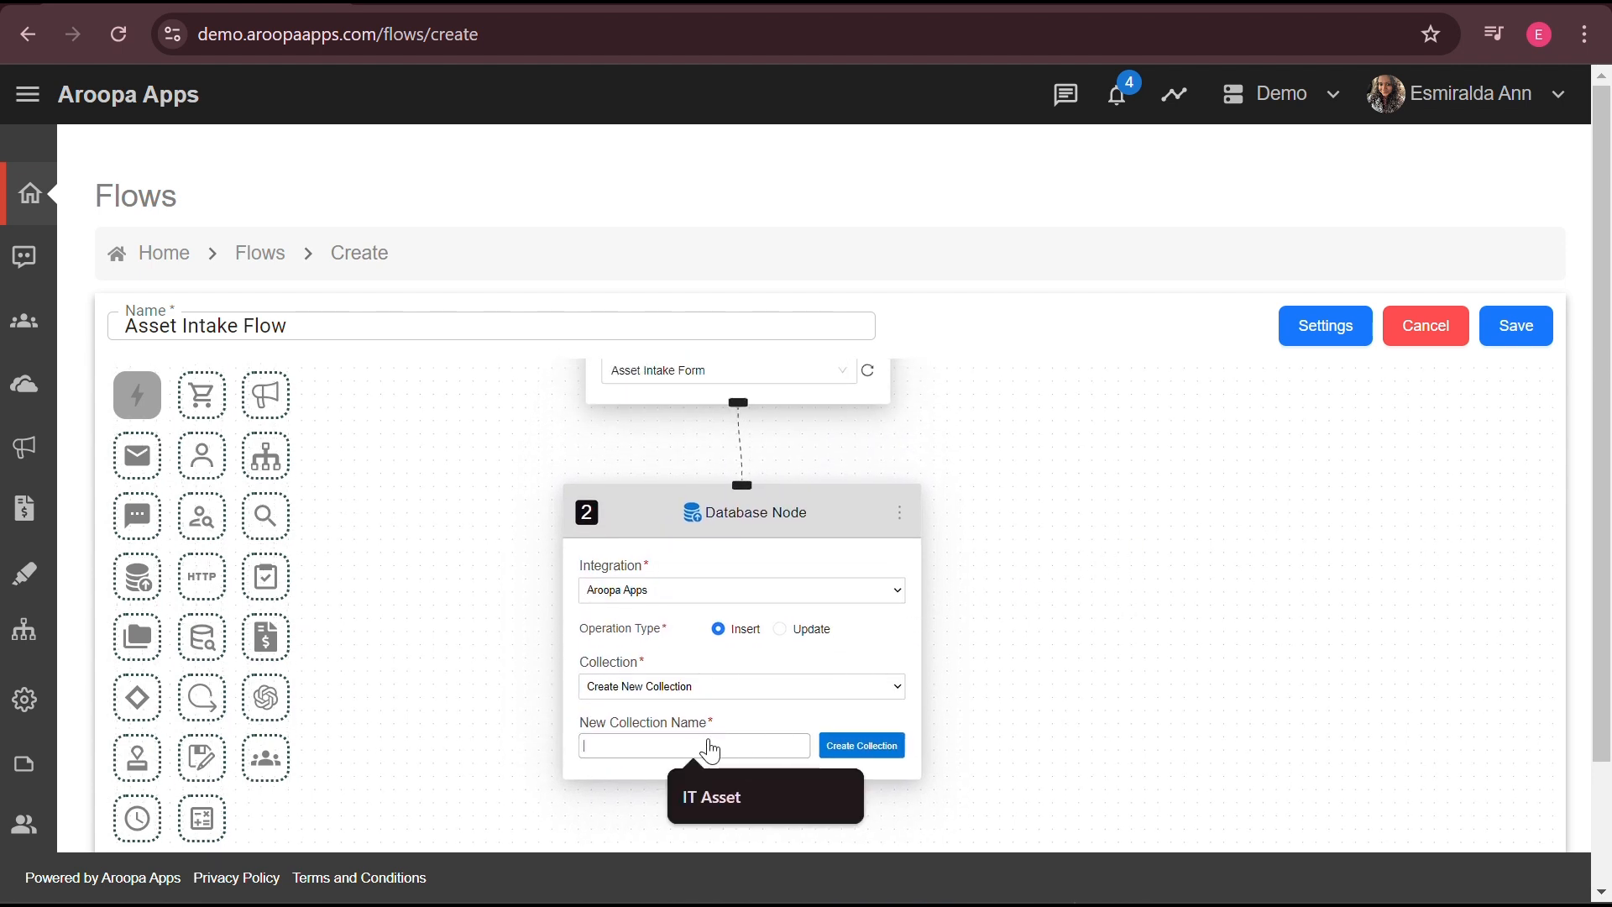
key(Caps_Lock)
text(O)
key(Caps_Lock)
text(rganisation_Assets)
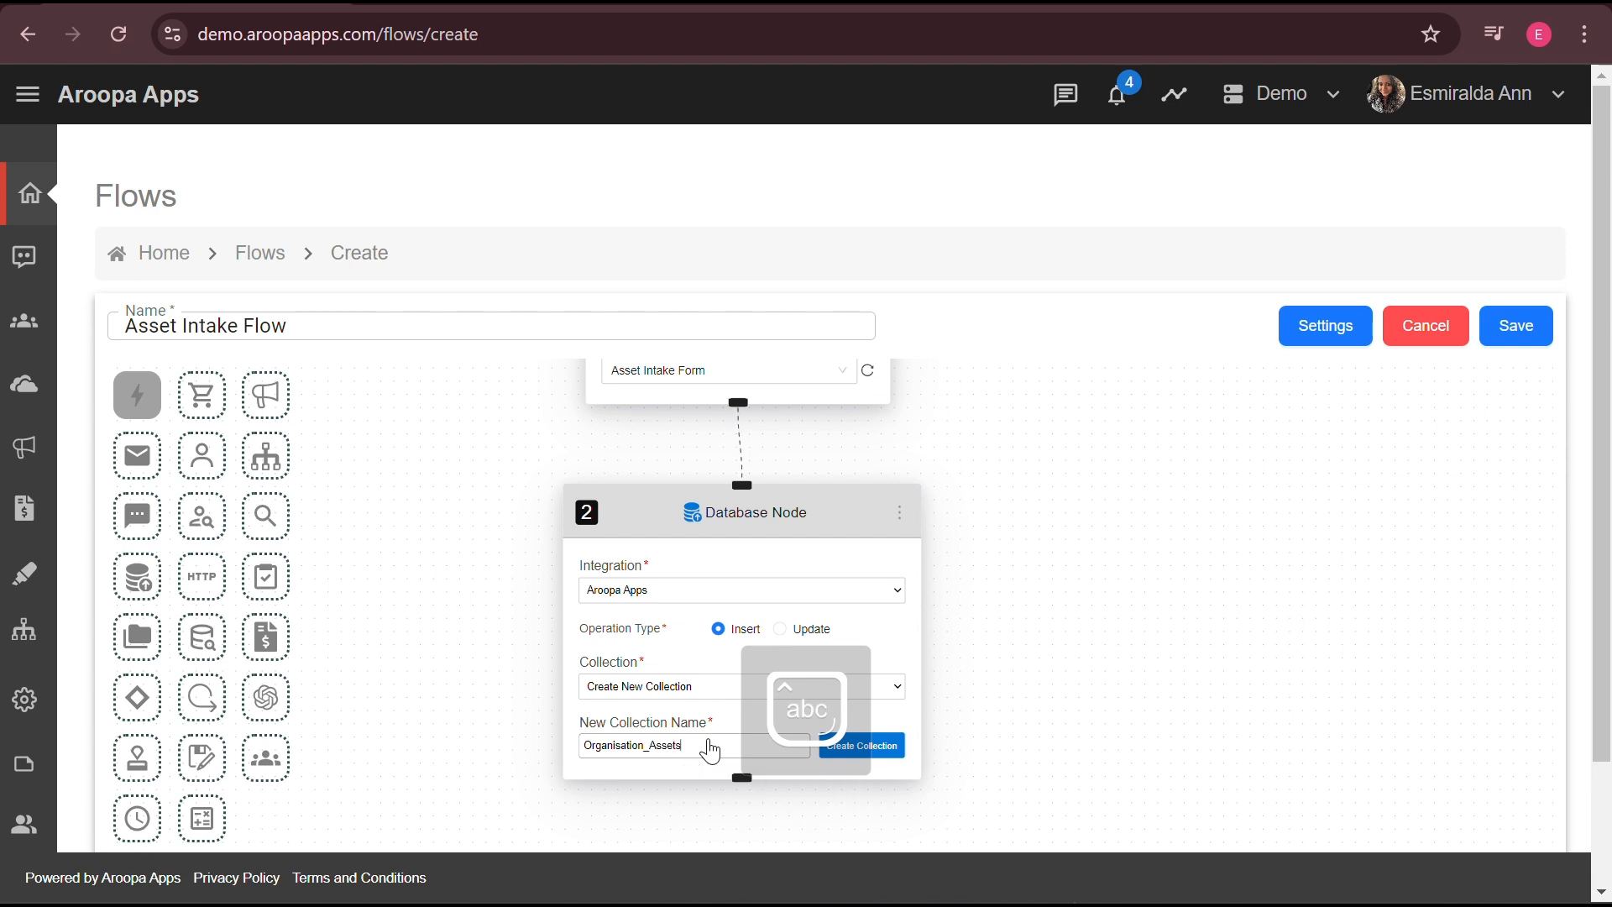
click(881, 758)
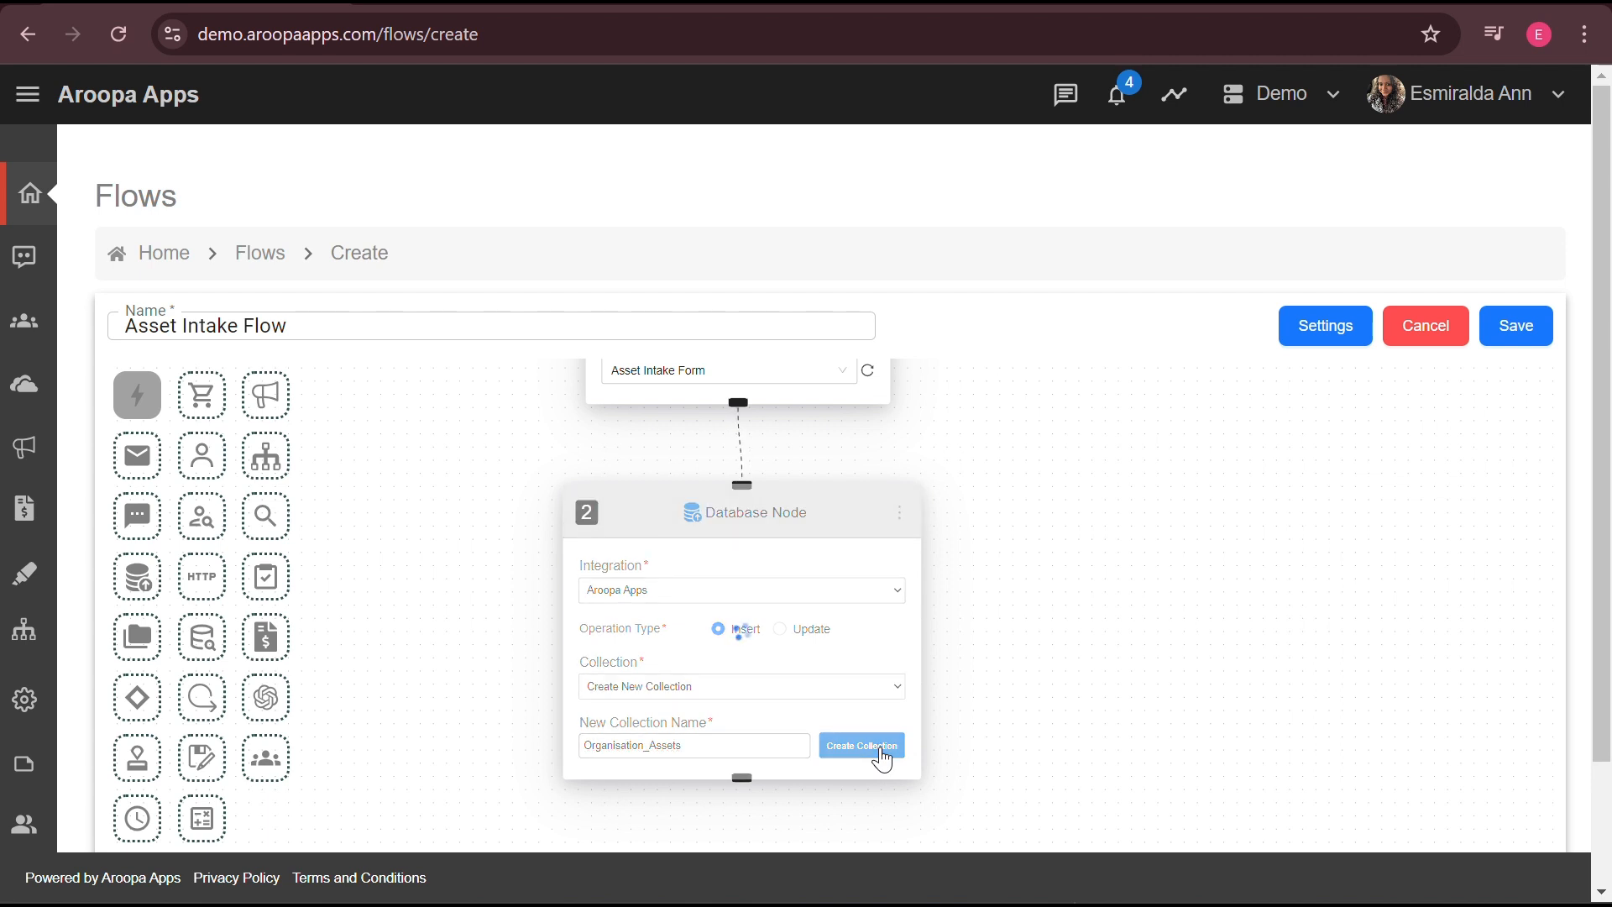
click(1526, 337)
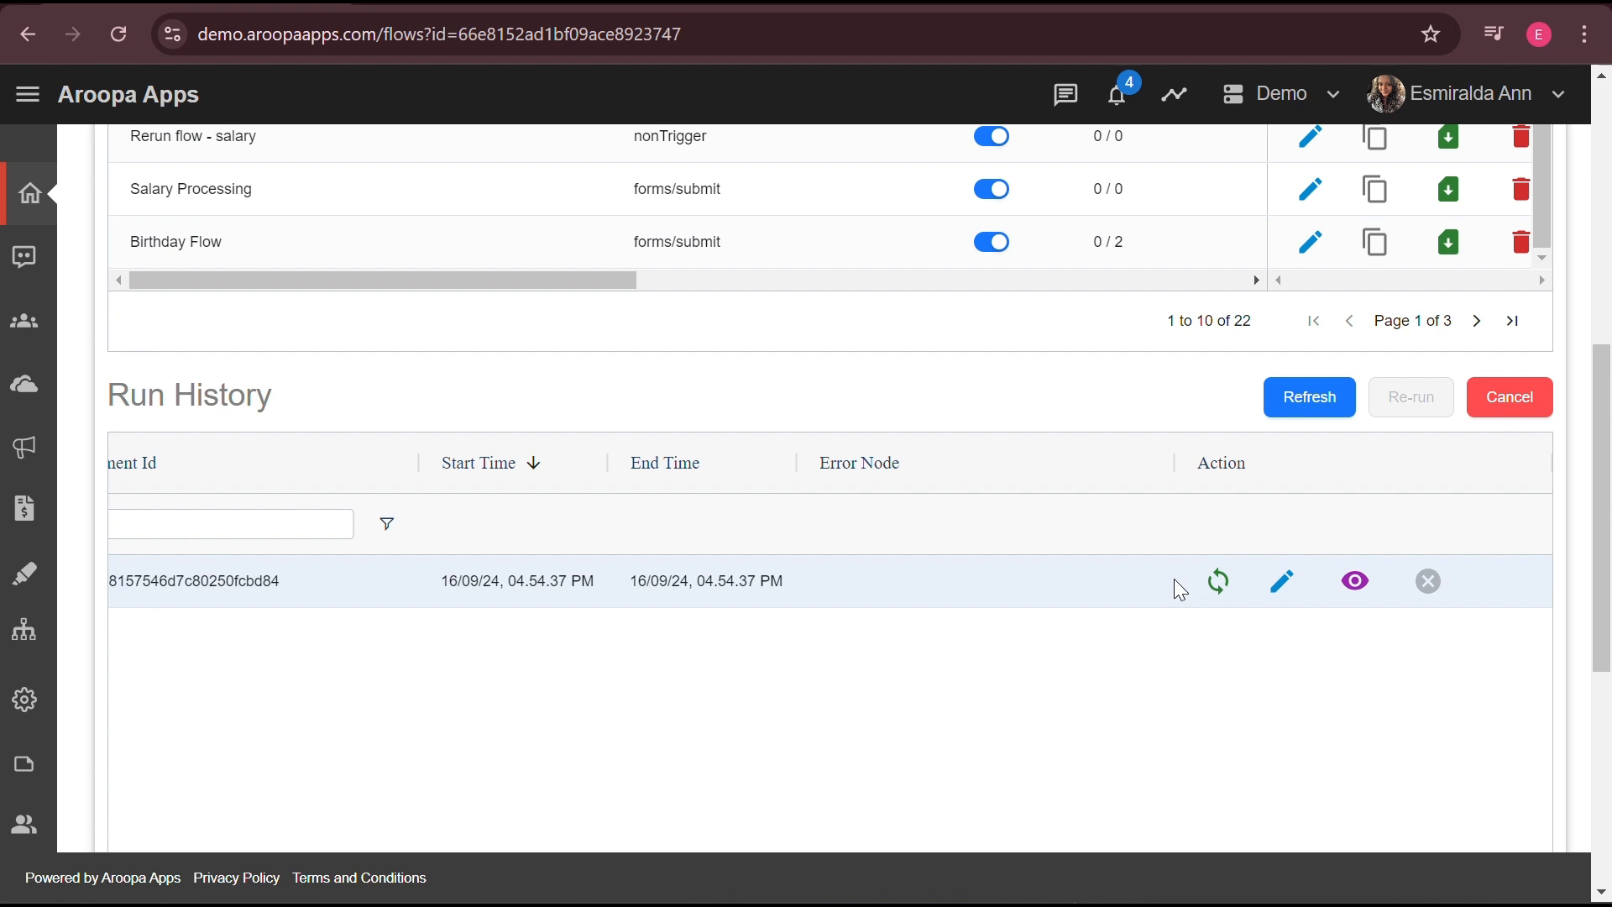
View the Asset Intake Flow's run from the Run History and close it
click(1354, 581)
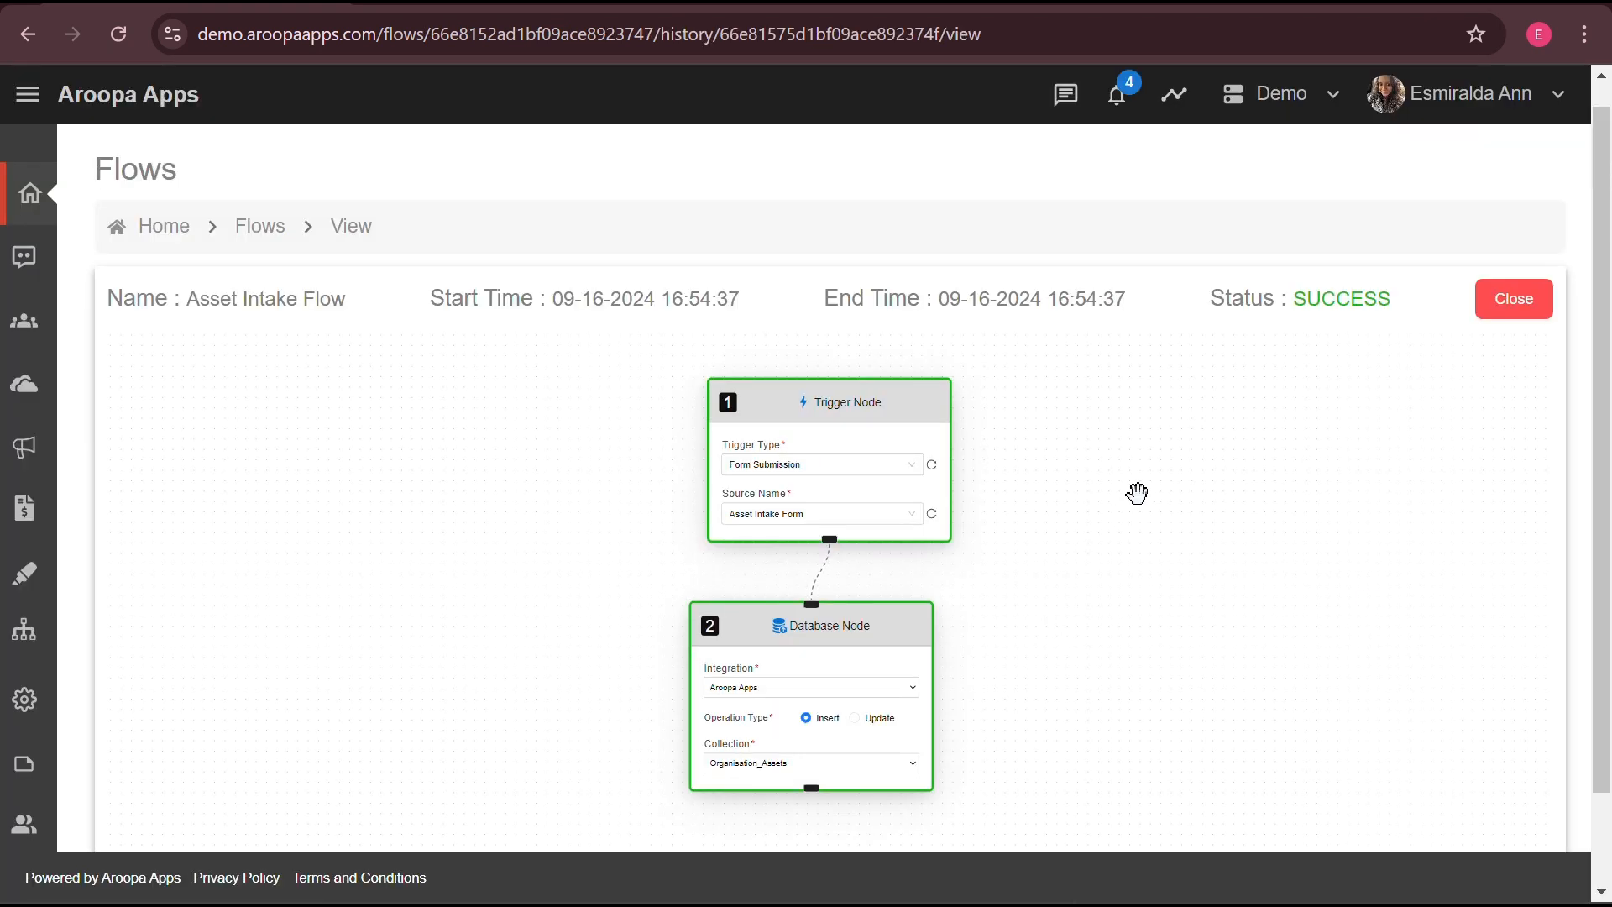
click(1510, 300)
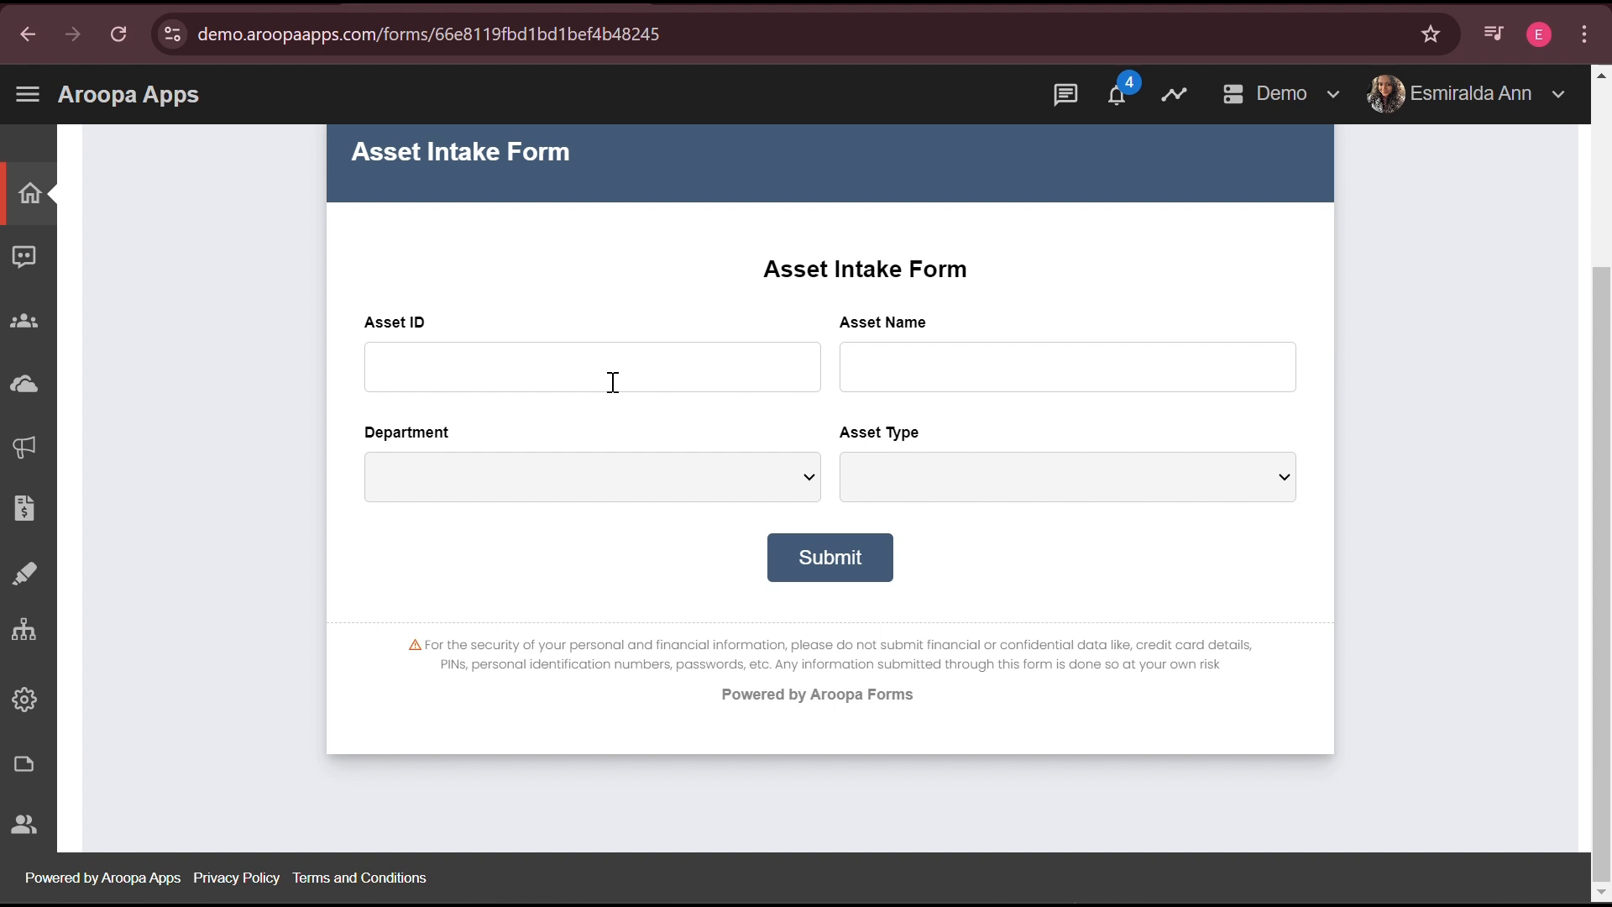
Submit the Asset Intake Form with Asset ID Laptop1, Asset Name Laptop, Department IT Team and Asset Type Laptop
key(Caps_Lock)
key(Caps_Lock)
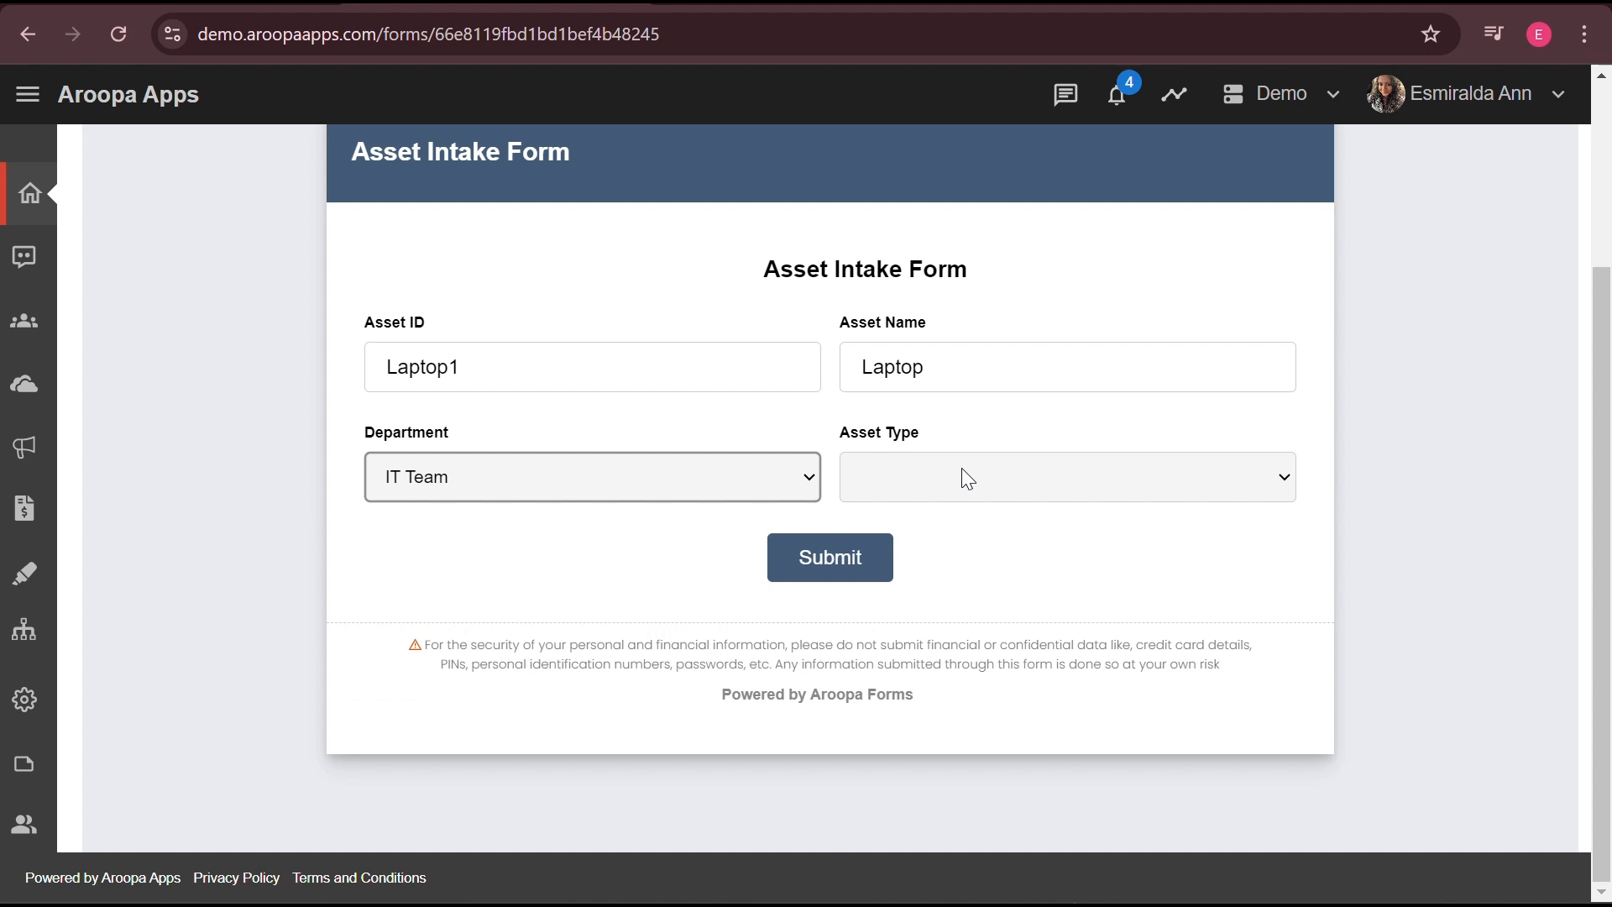
click(964, 469)
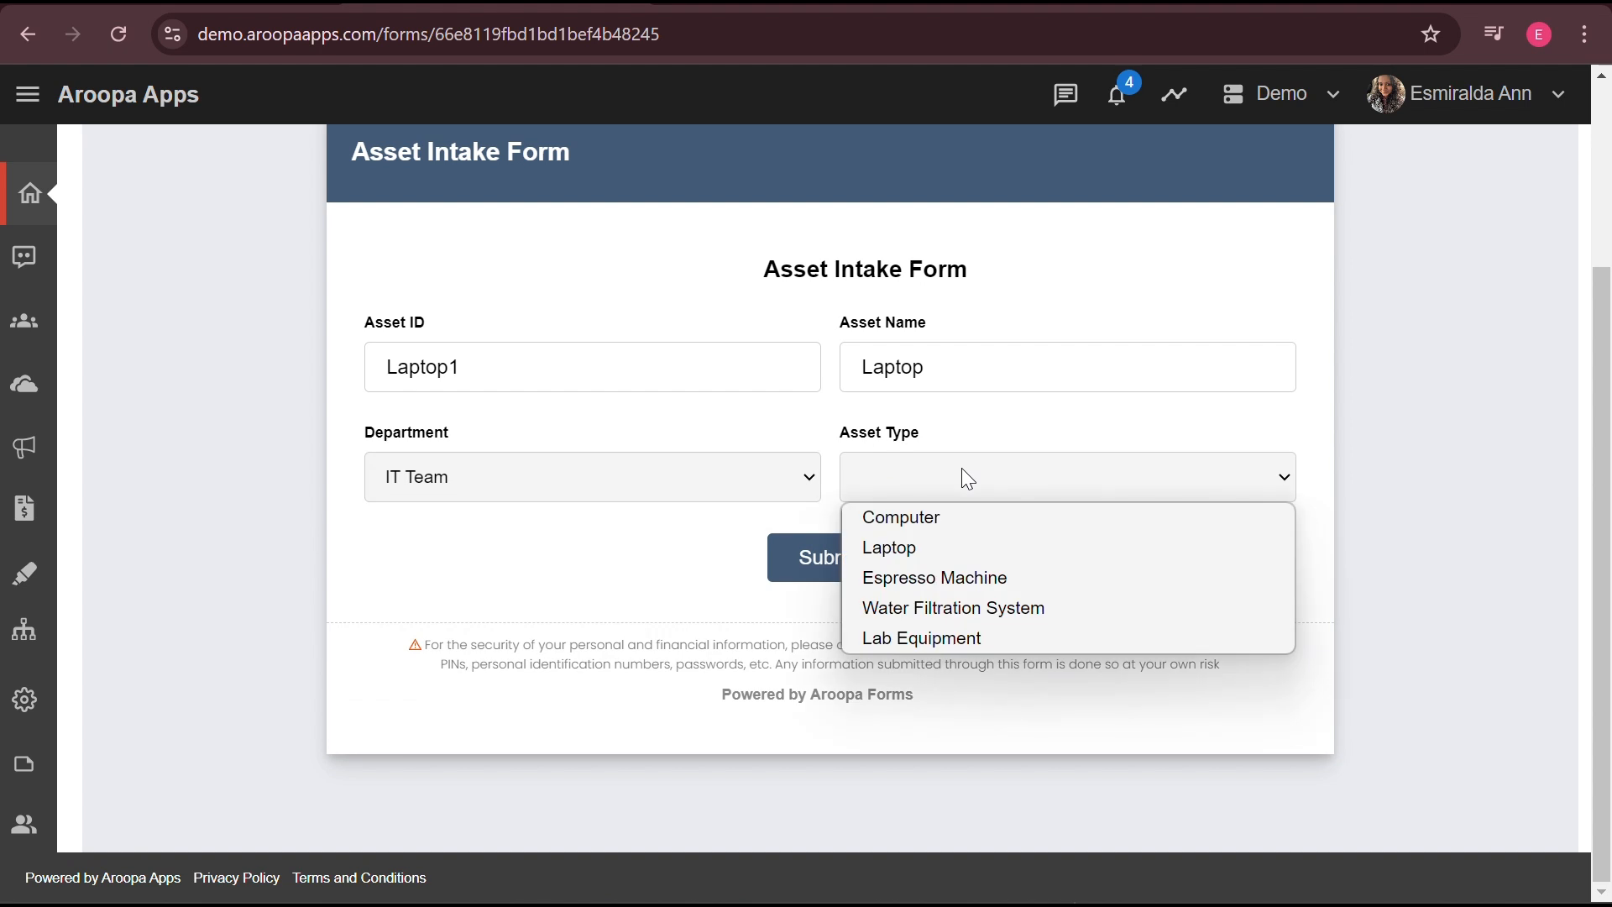
click(931, 550)
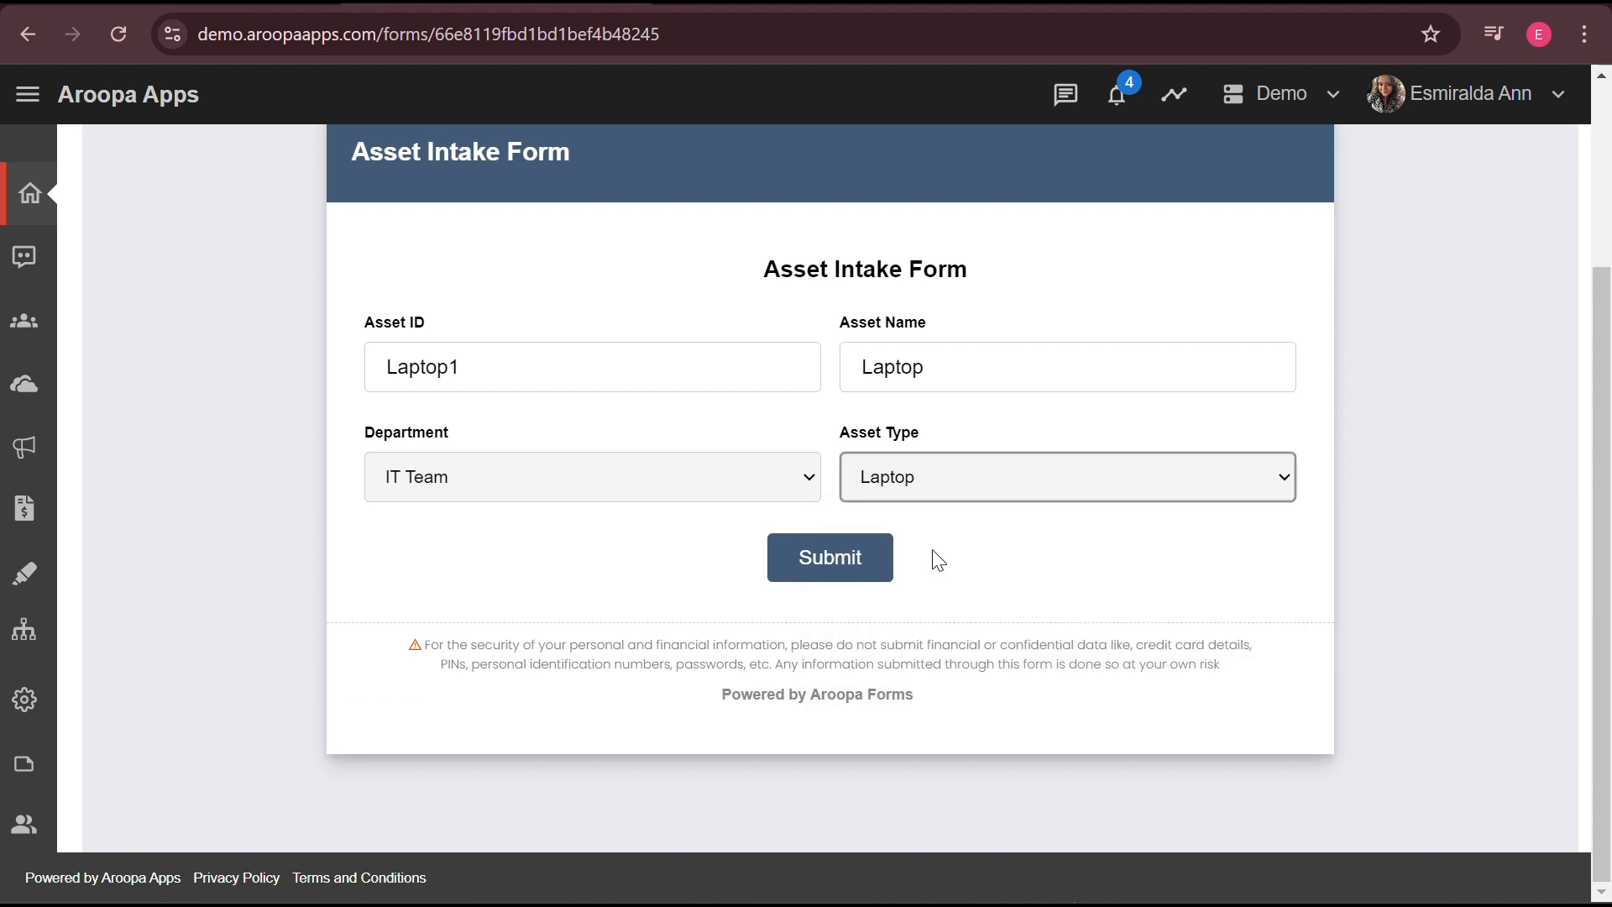
click(822, 574)
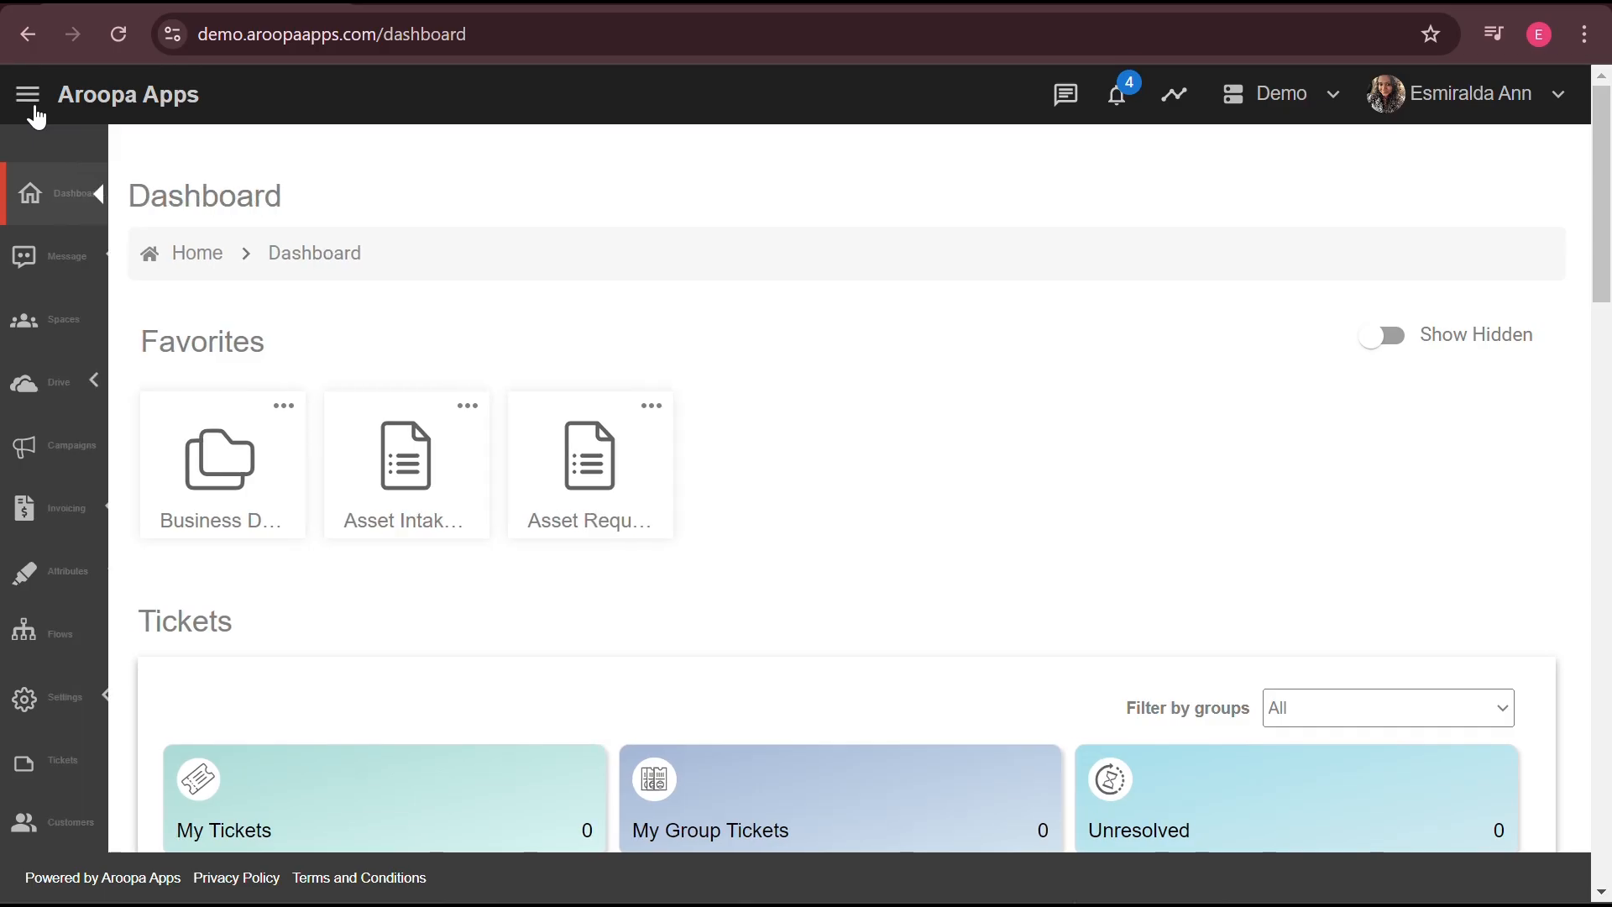
Open the pages of the Asset Details app from My Apps
scroll(84, 585, down, 2)
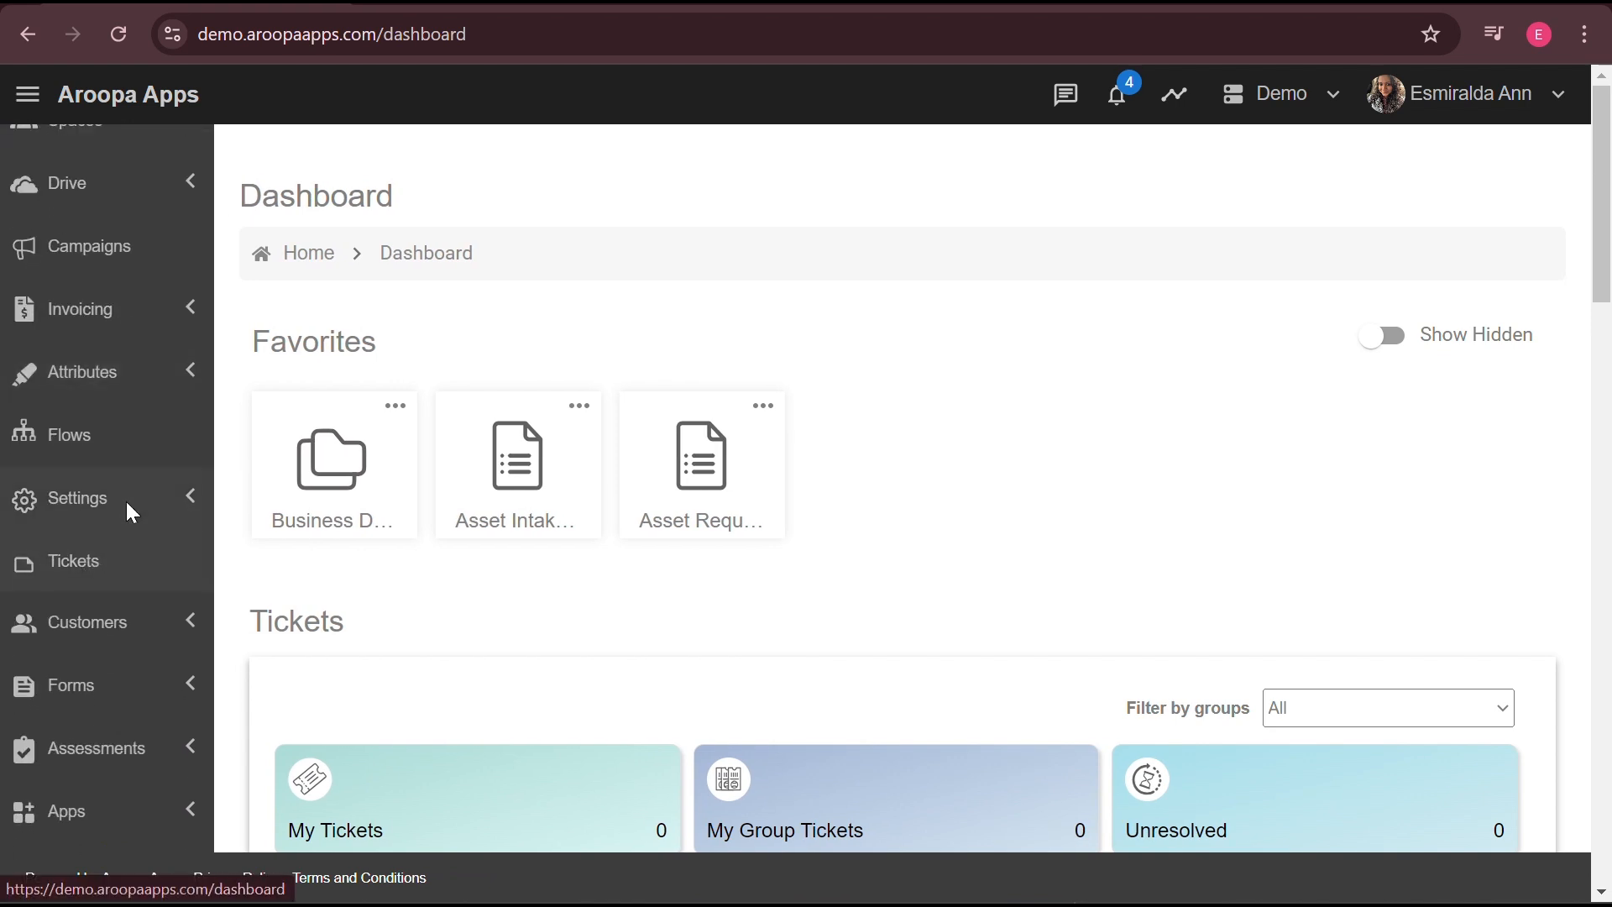
click(185, 807)
scroll(102, 852, down, 3)
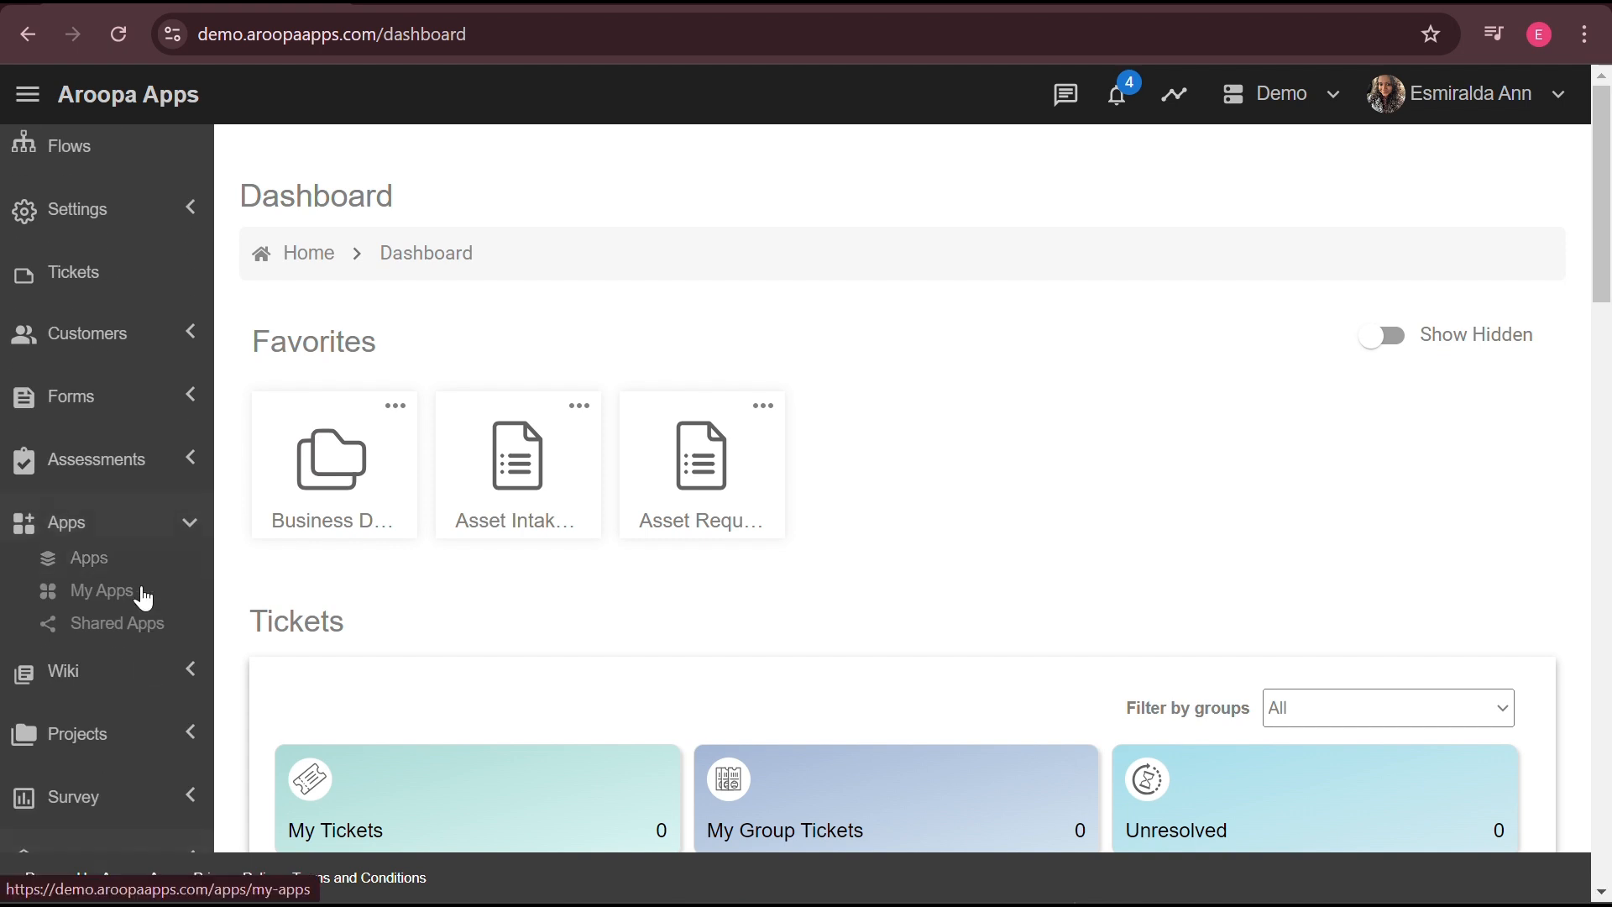
click(143, 585)
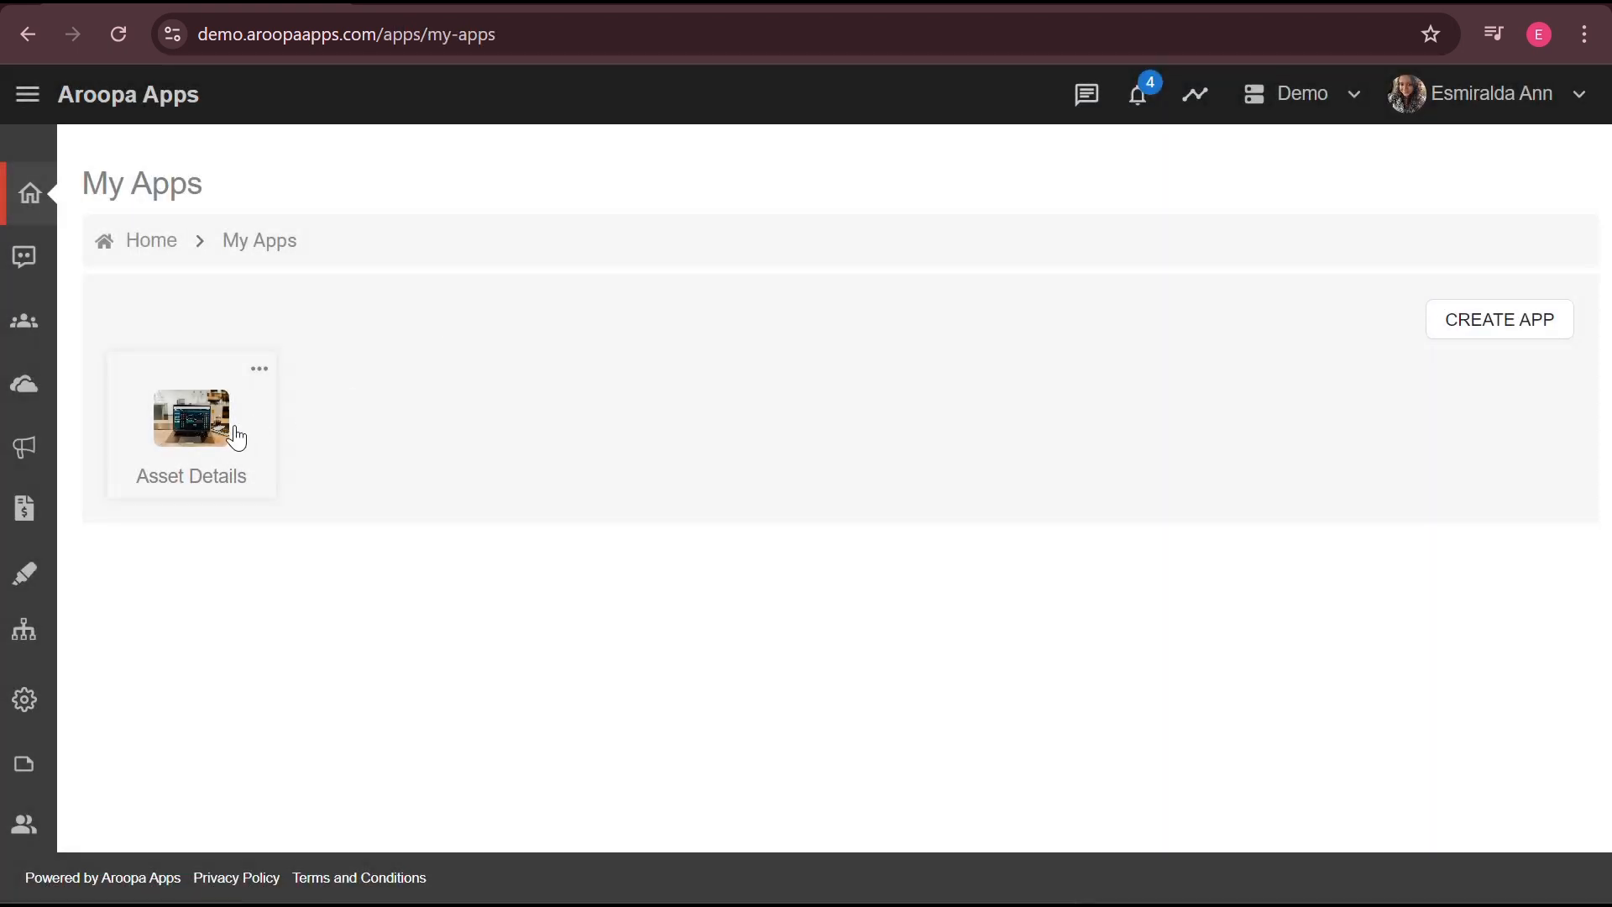
click(260, 368)
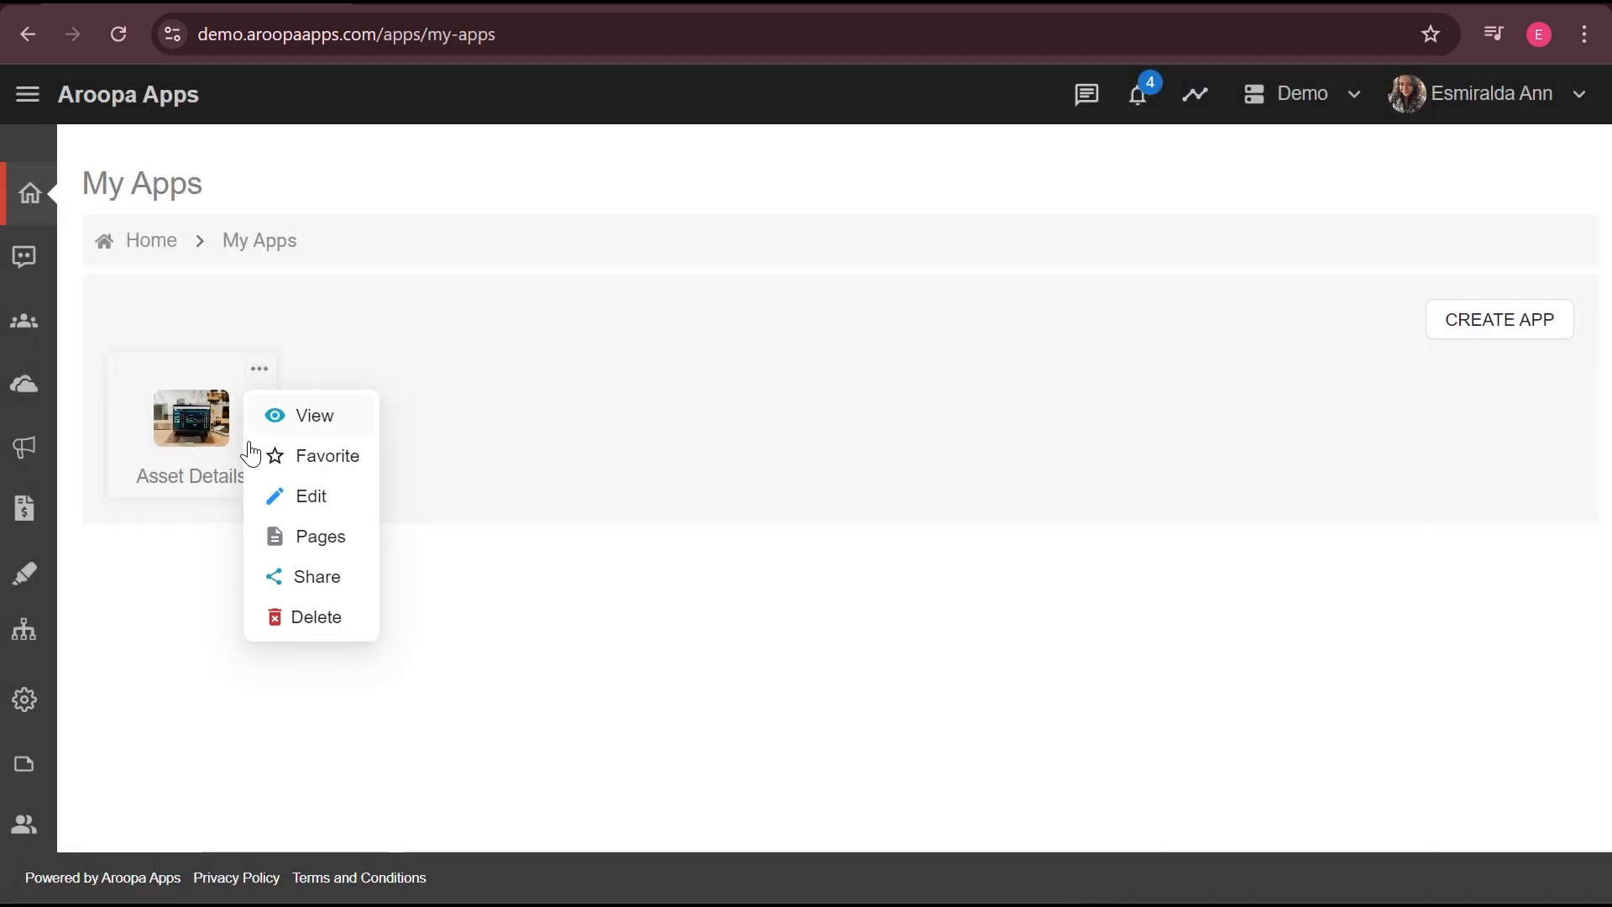
click(321, 537)
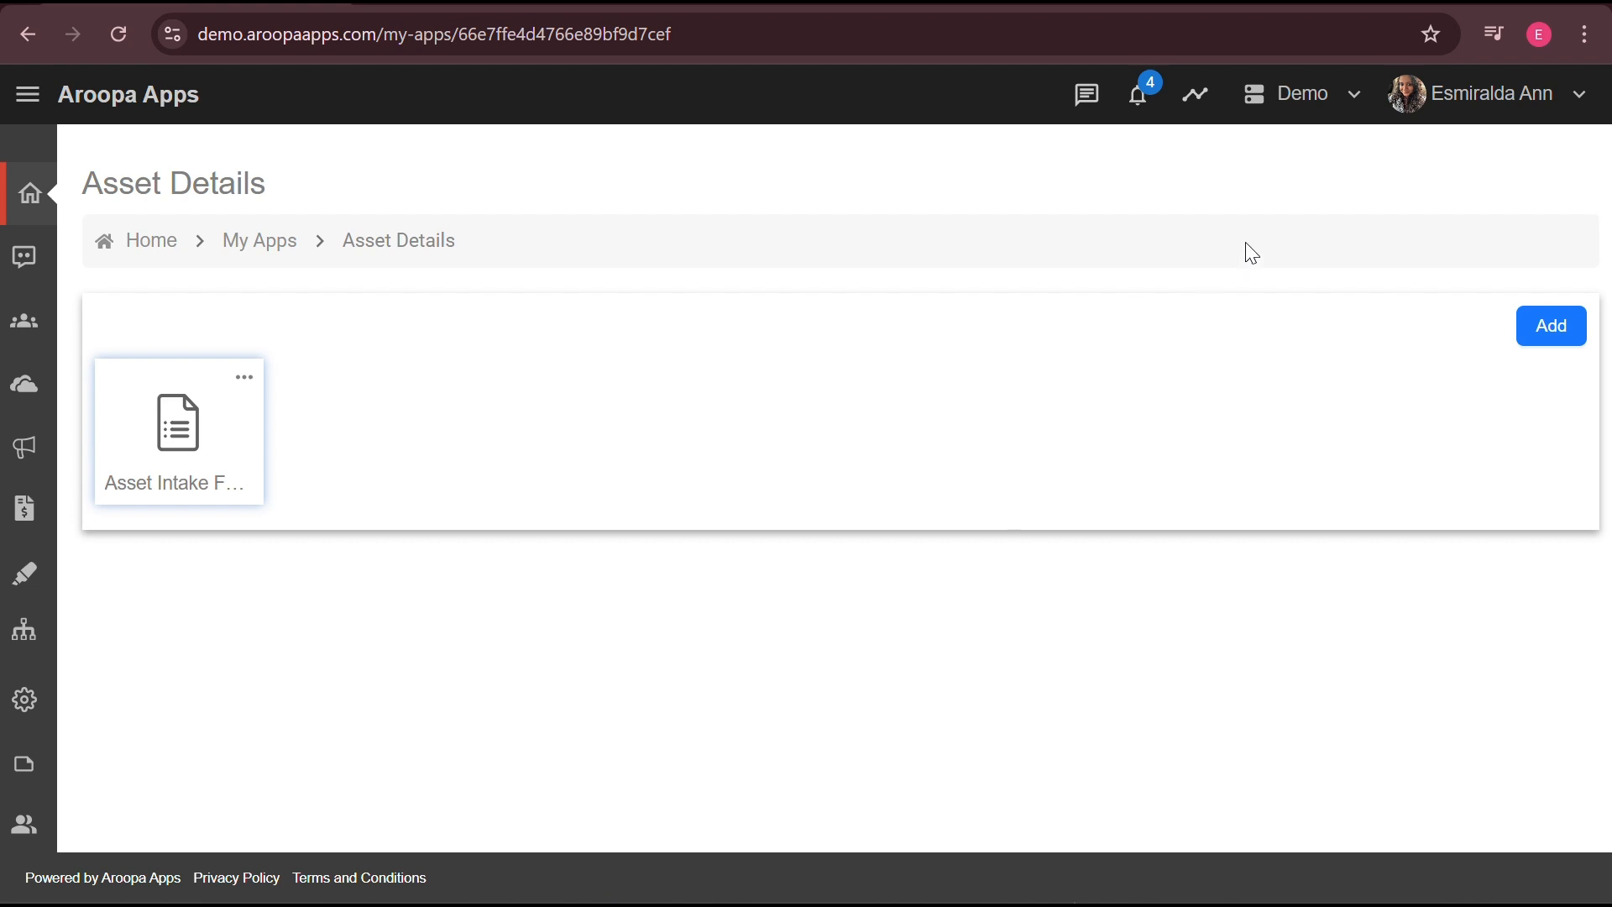
Create a new page in the Asset Details app and name its form List Assets
click(1553, 331)
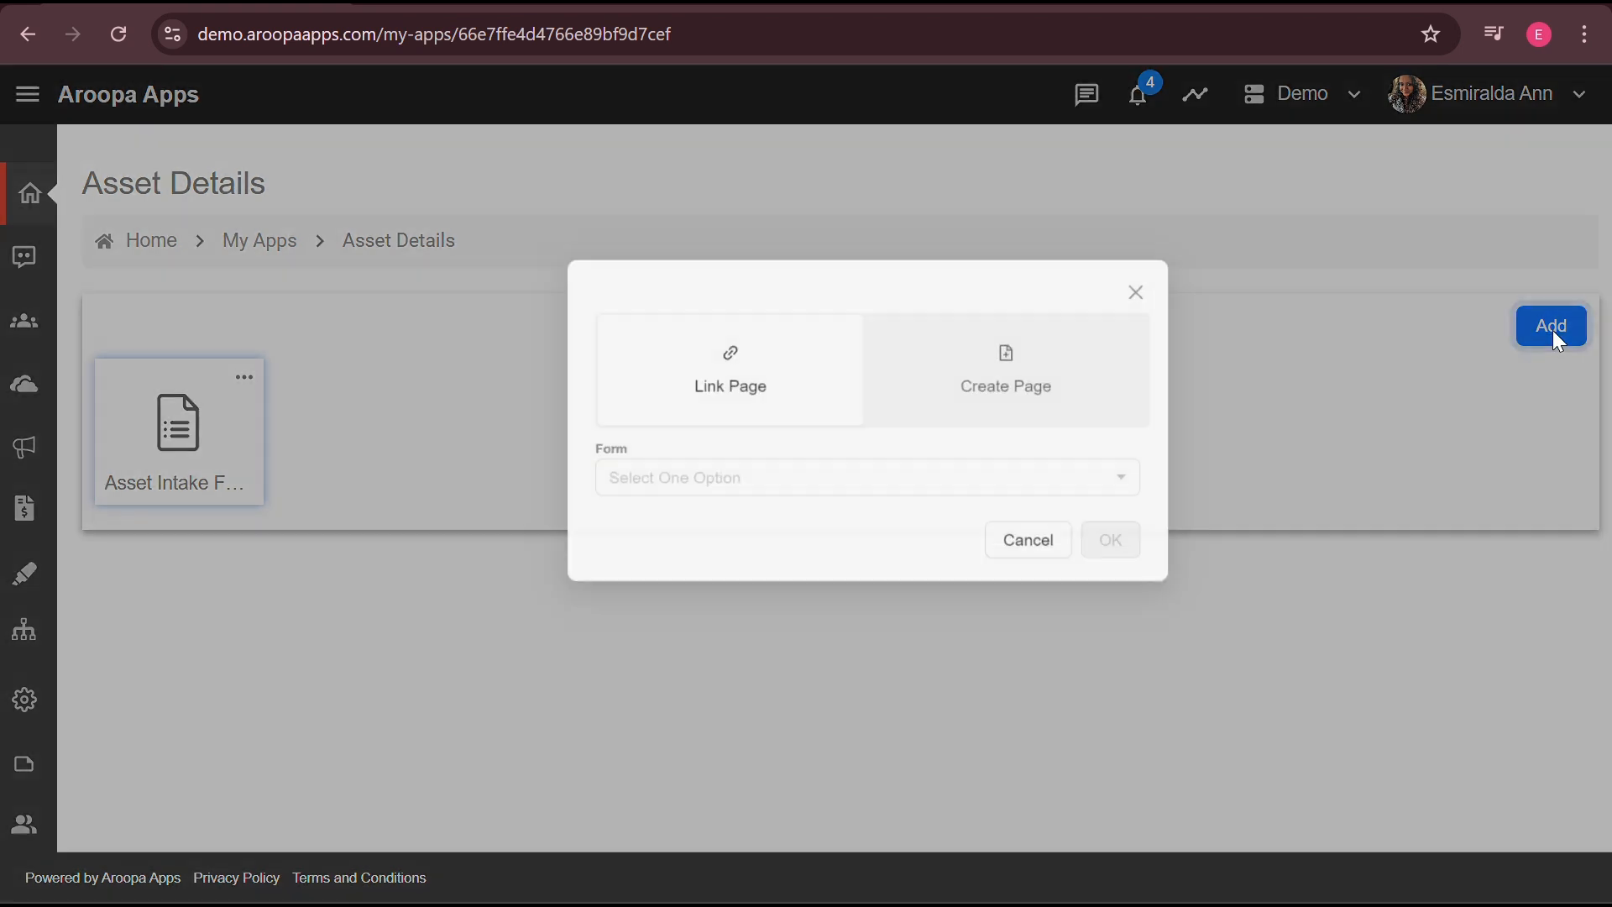
click(957, 390)
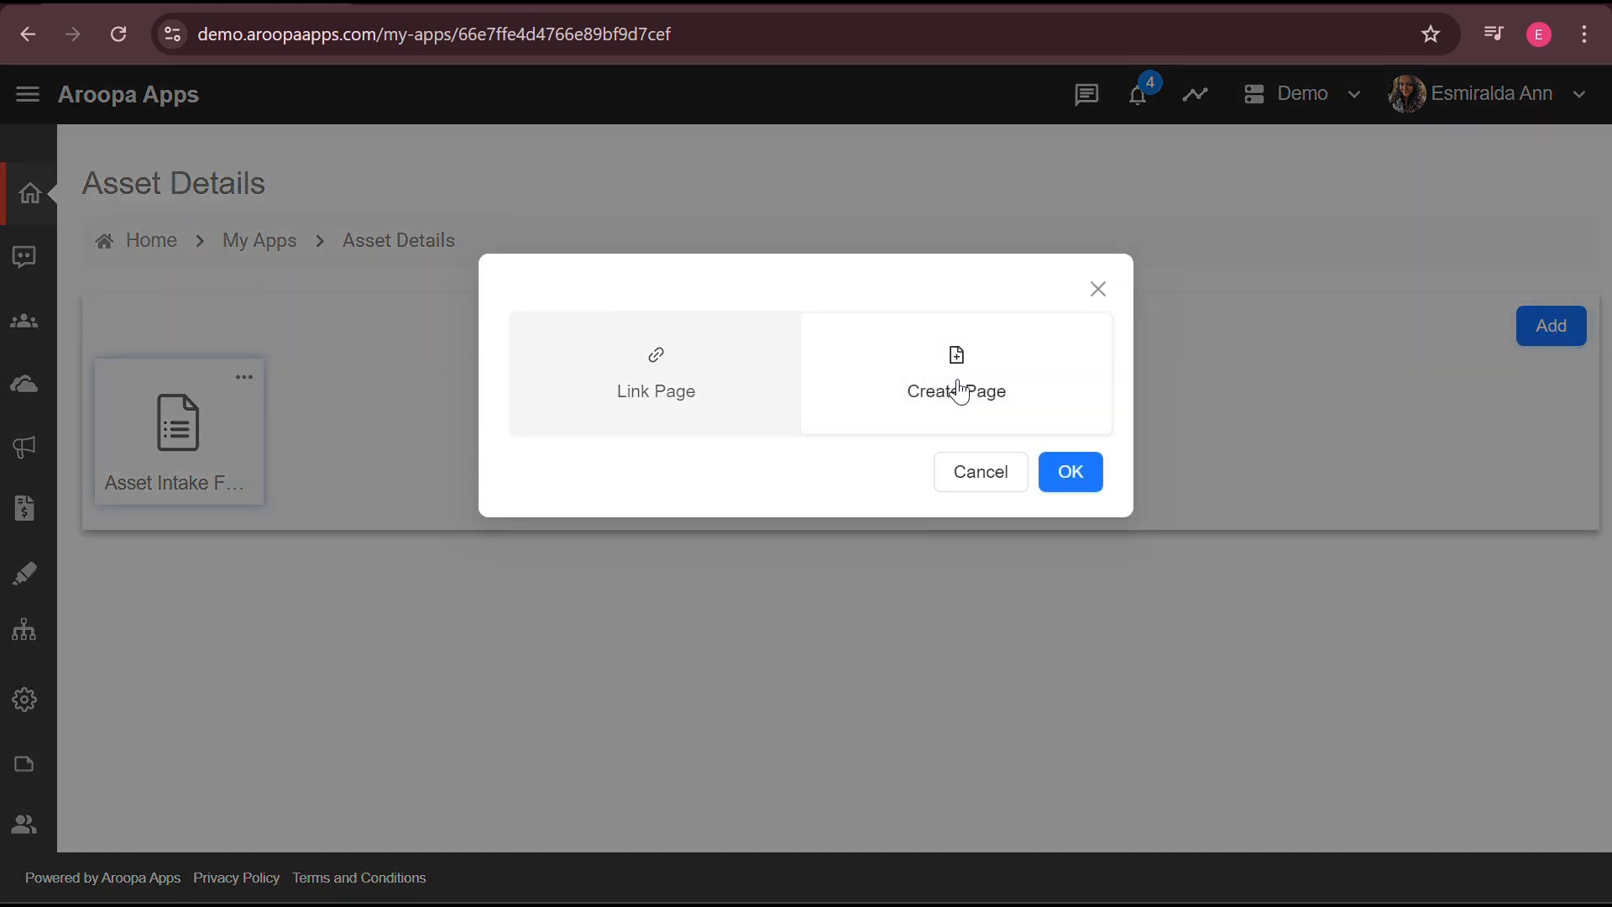
click(1080, 480)
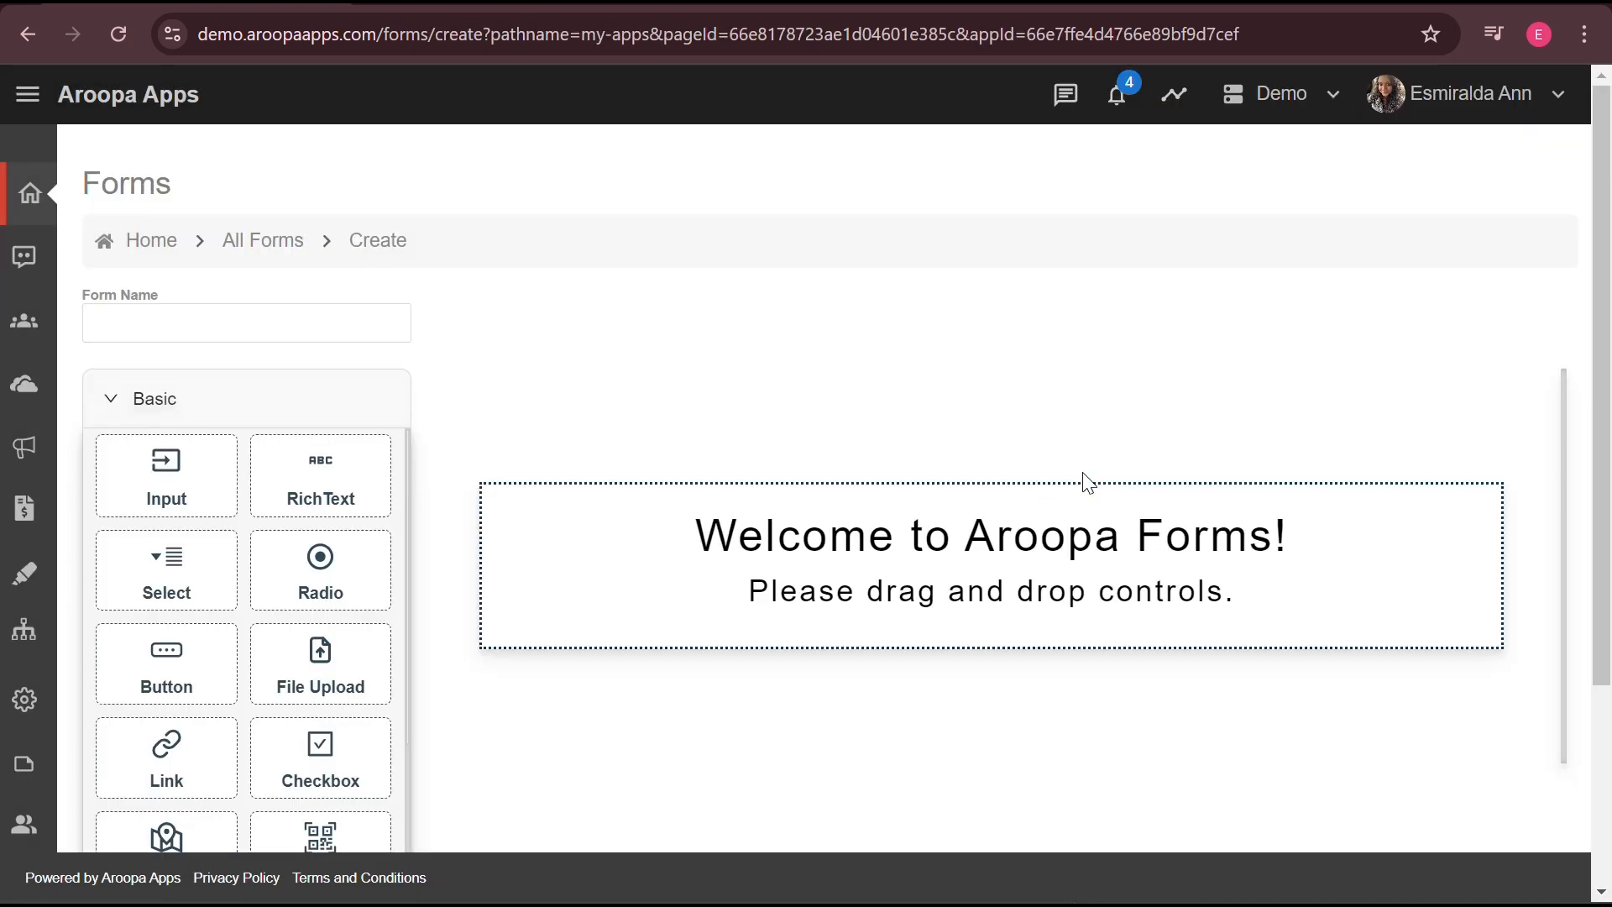
click(199, 320)
text(List Assets)
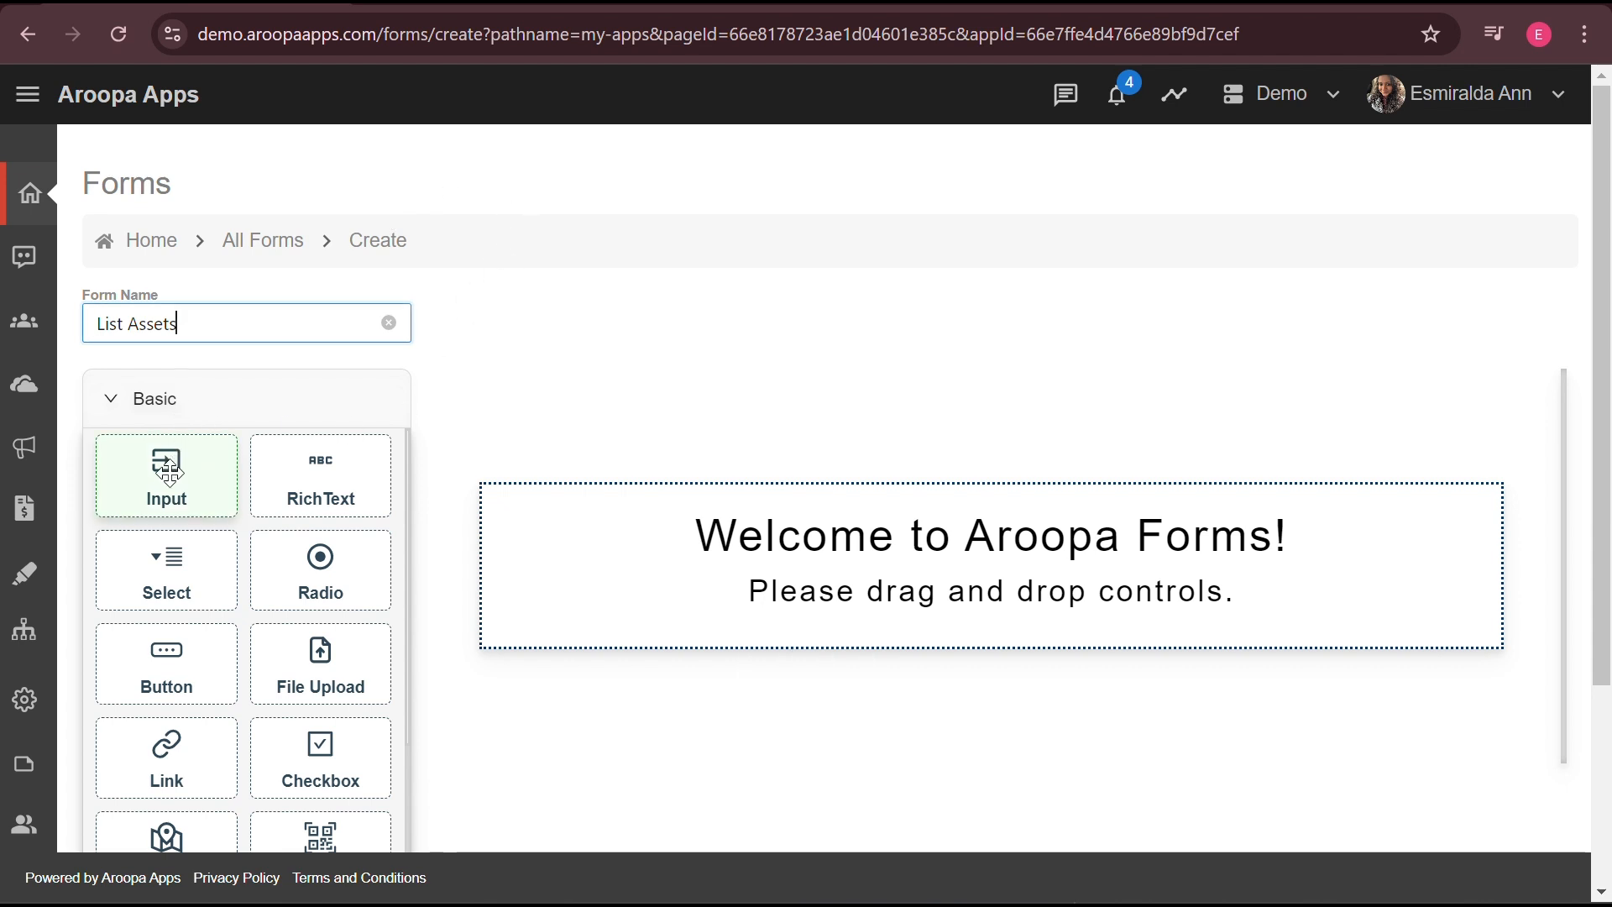
Add an advanced Table control to the empty List Assets form
scroll(223, 579, down, 3)
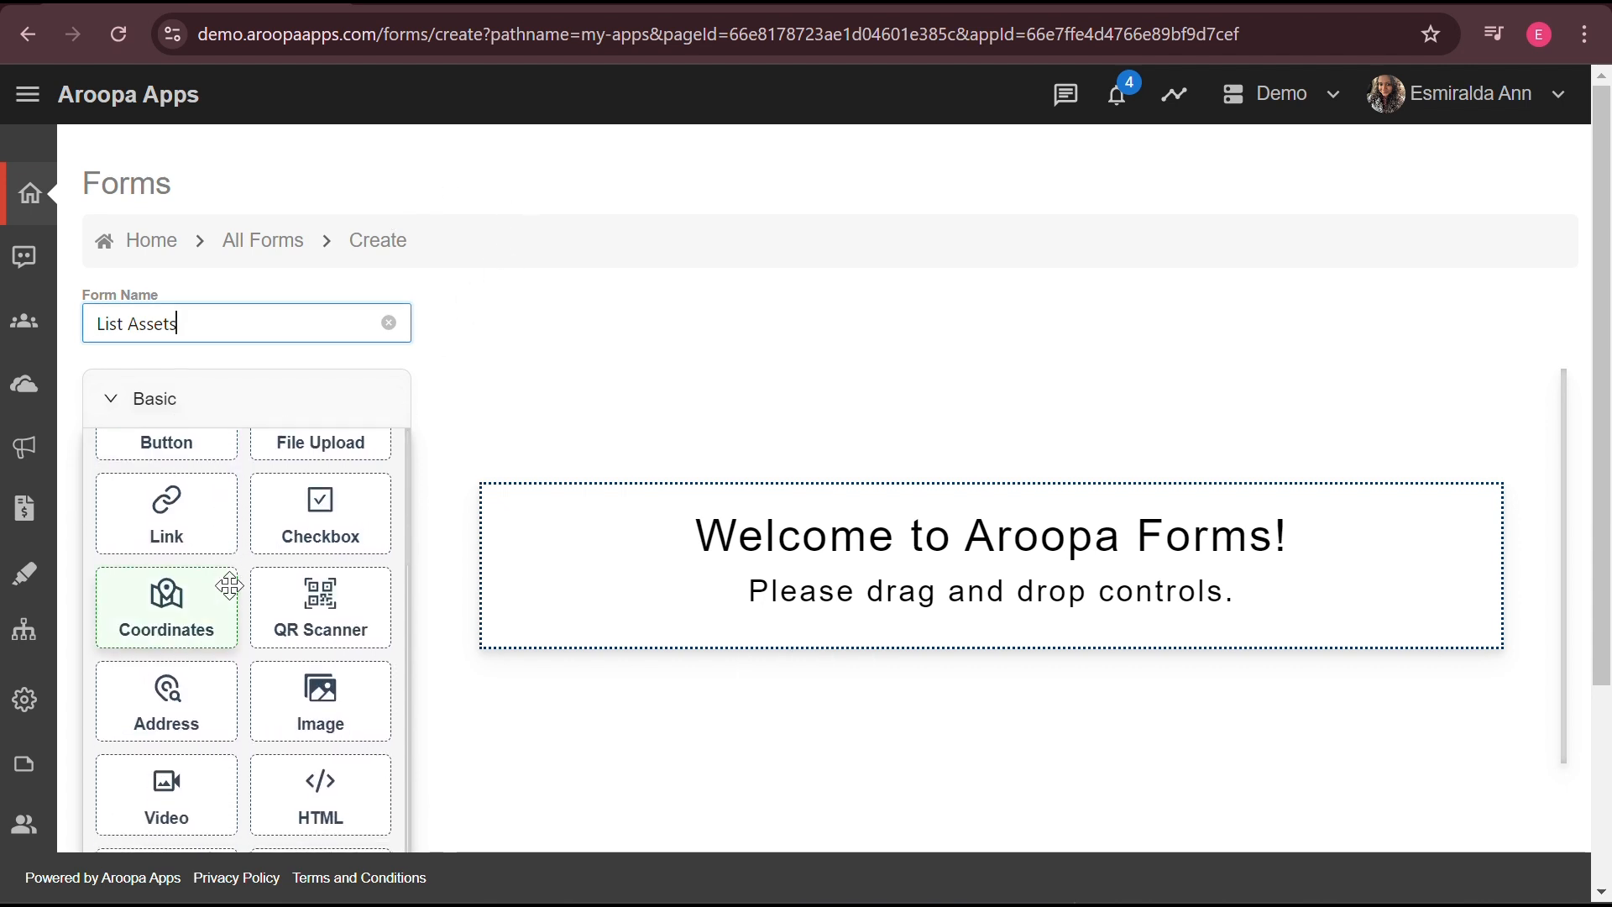
scroll(428, 690, down, 3)
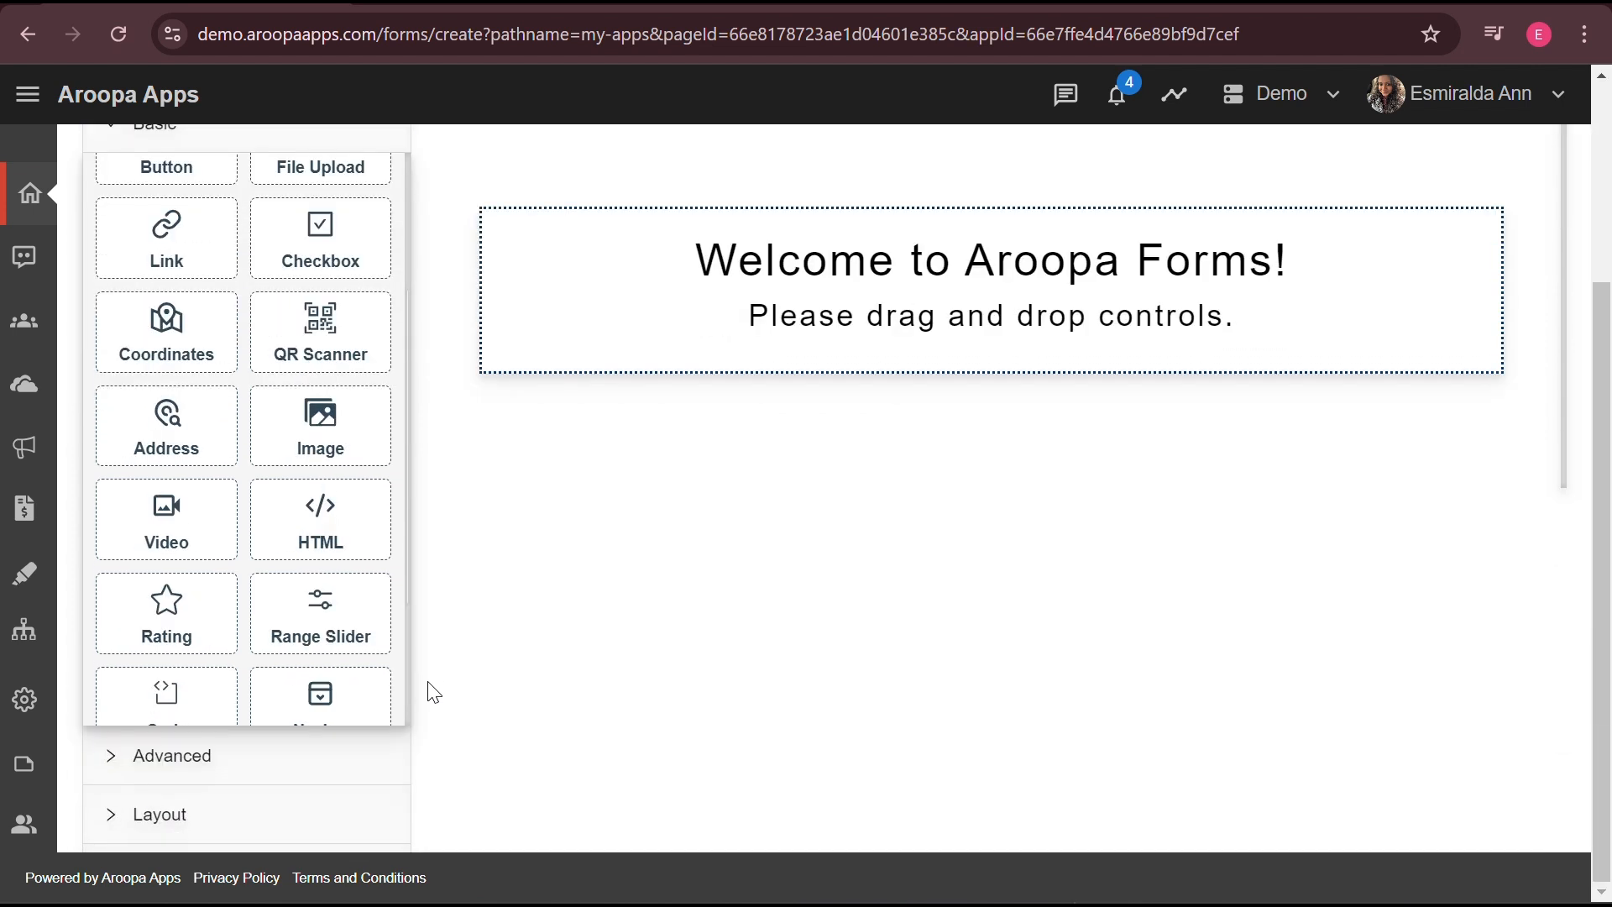
click(109, 762)
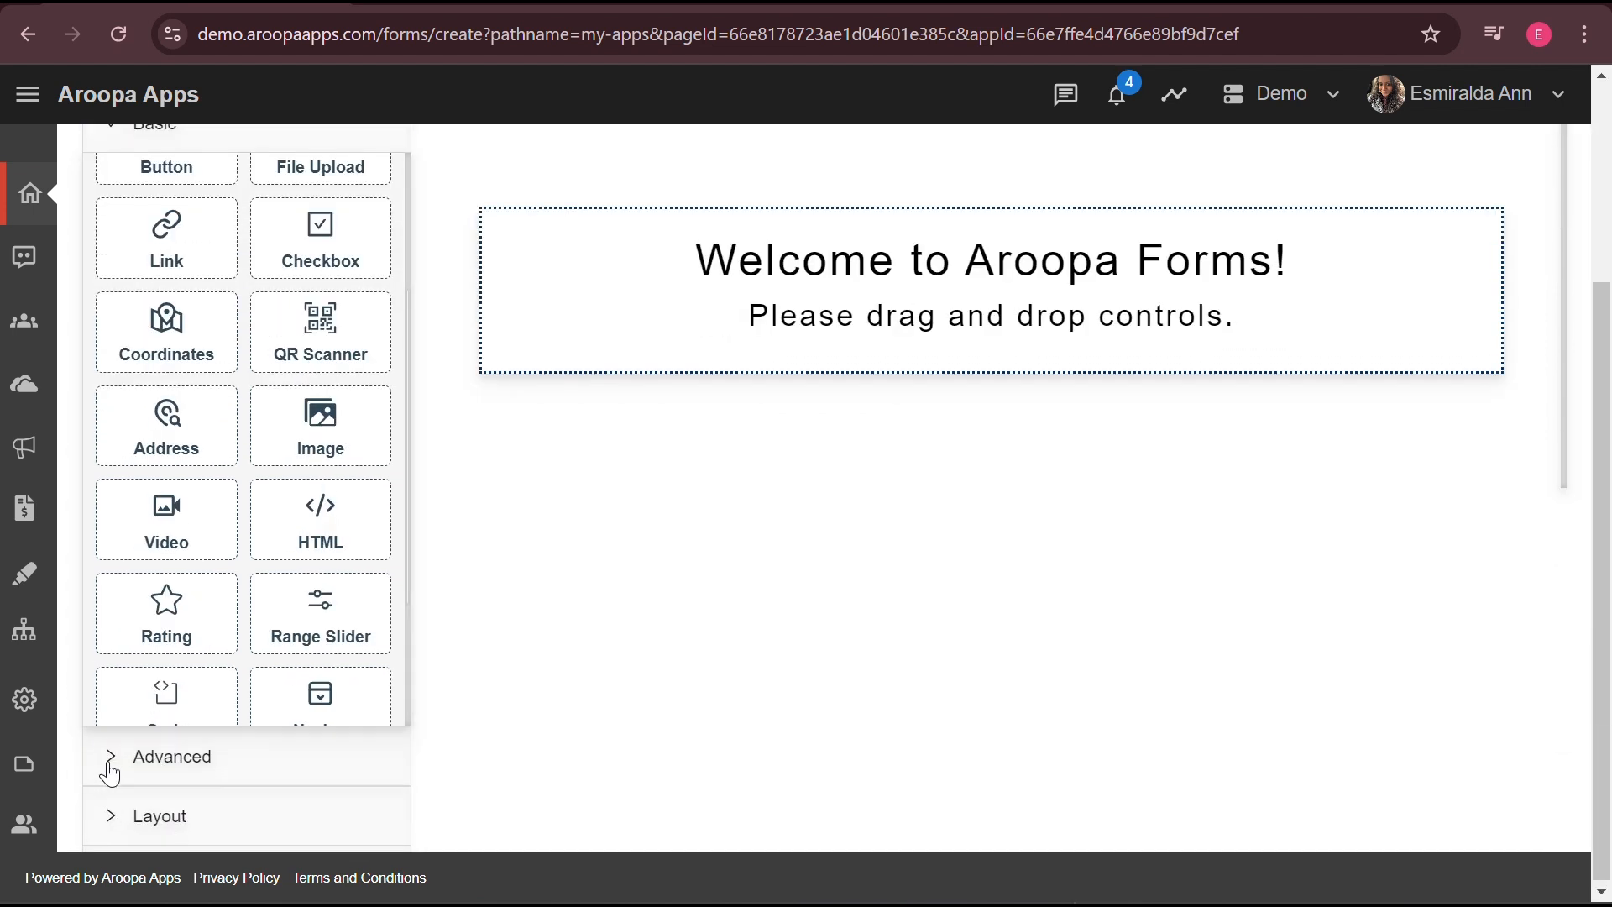
drag(335, 296, 665, 281)
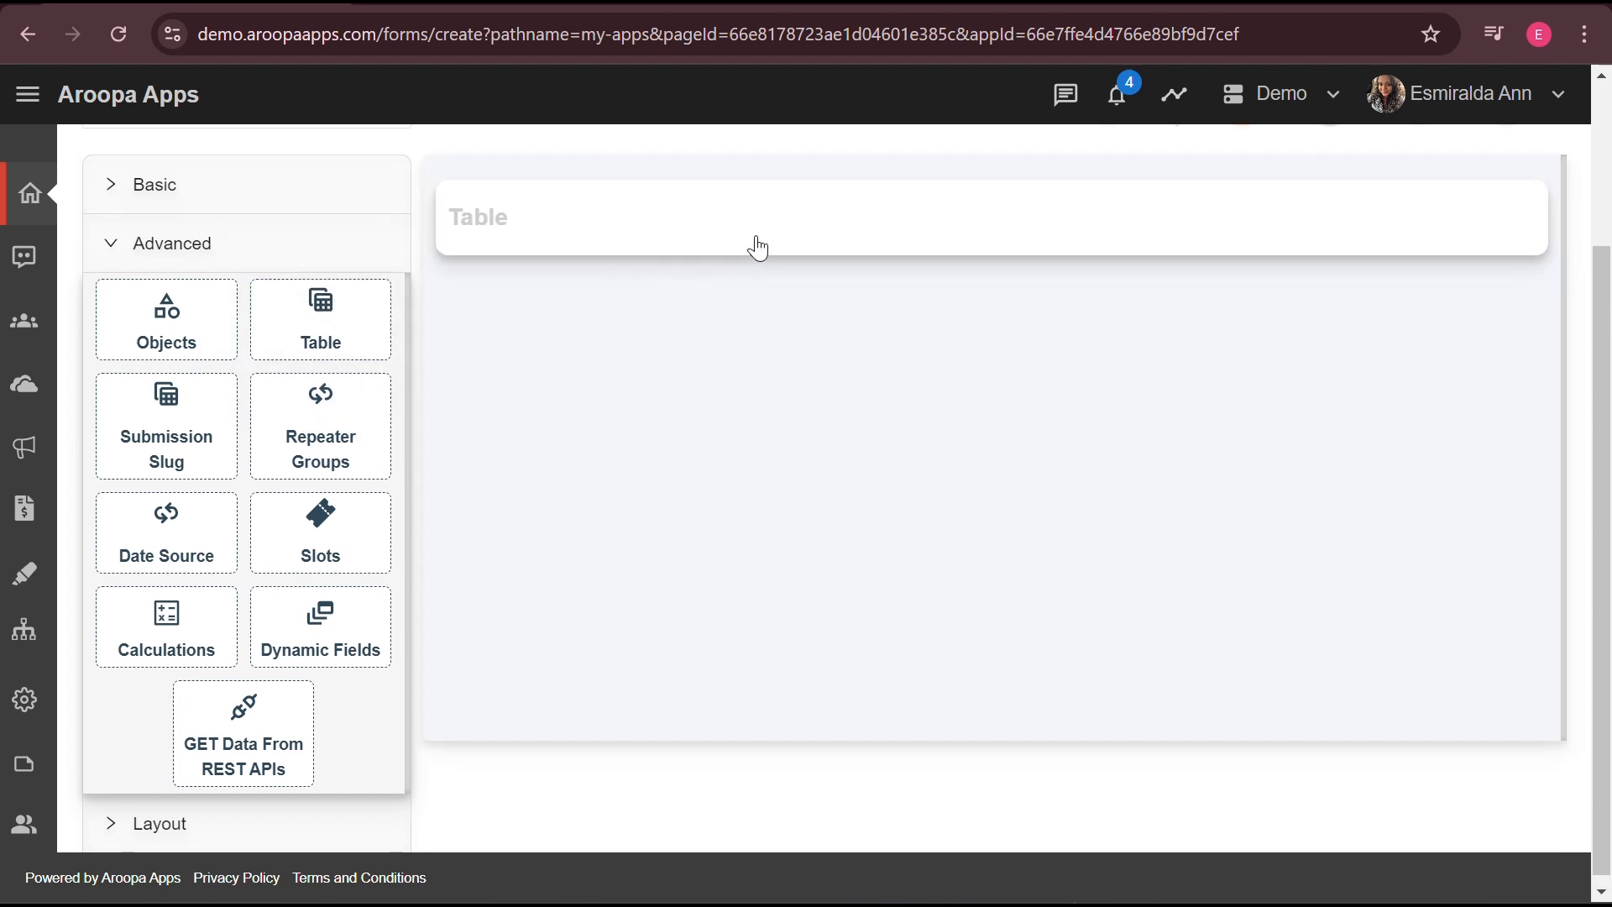
Set the table's data source to the Custom entity type and the Organisation_Assets entity
click(779, 238)
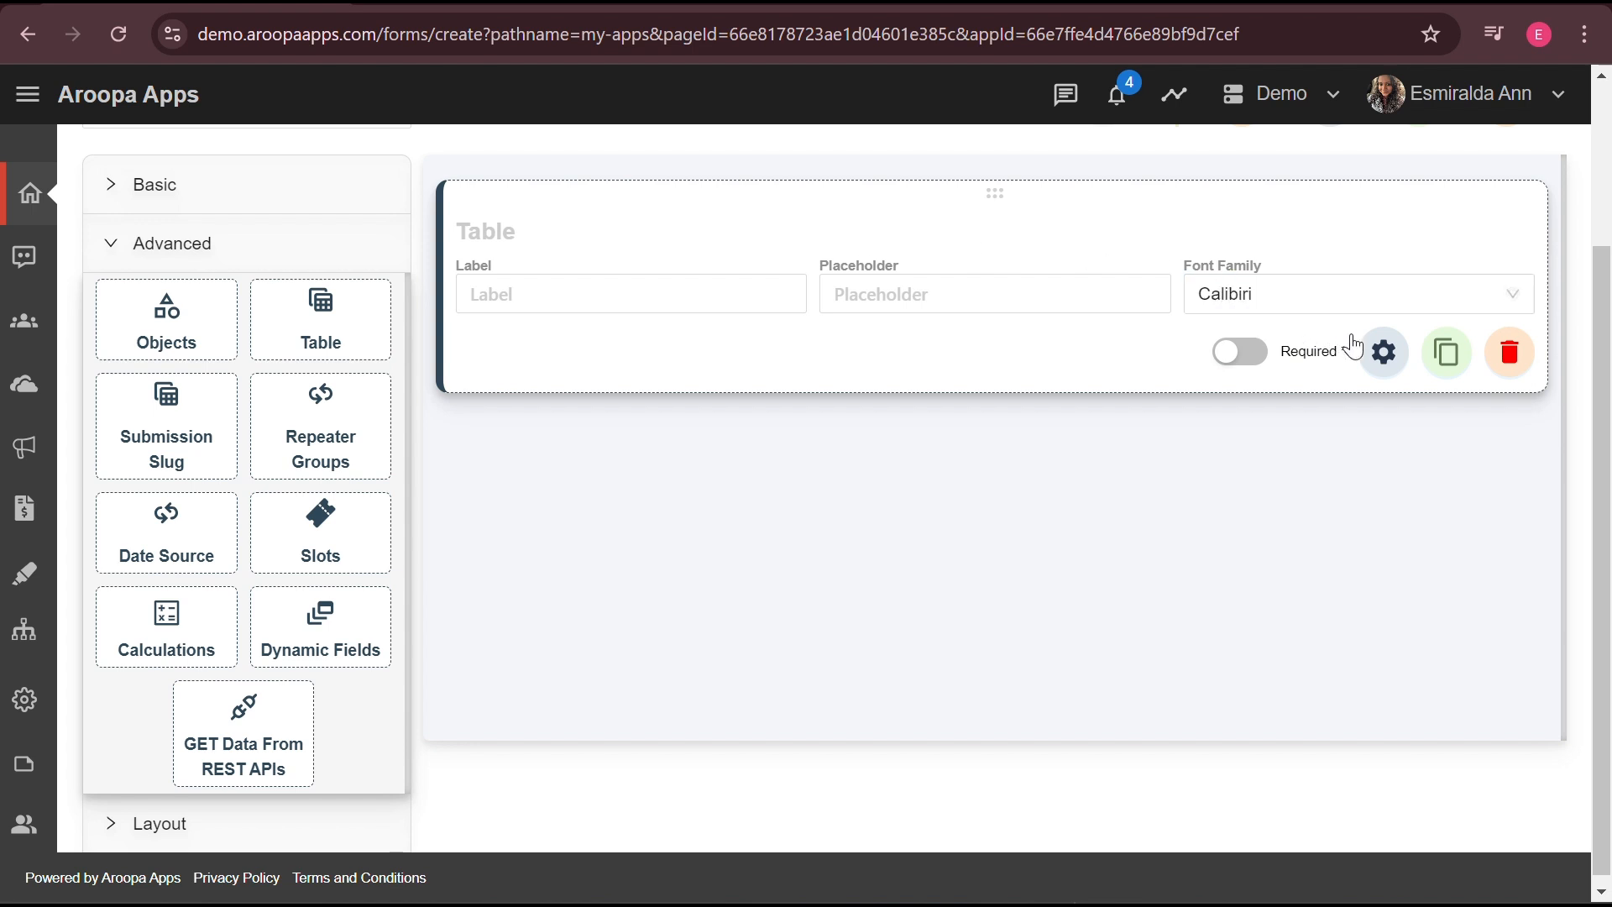
click(1397, 354)
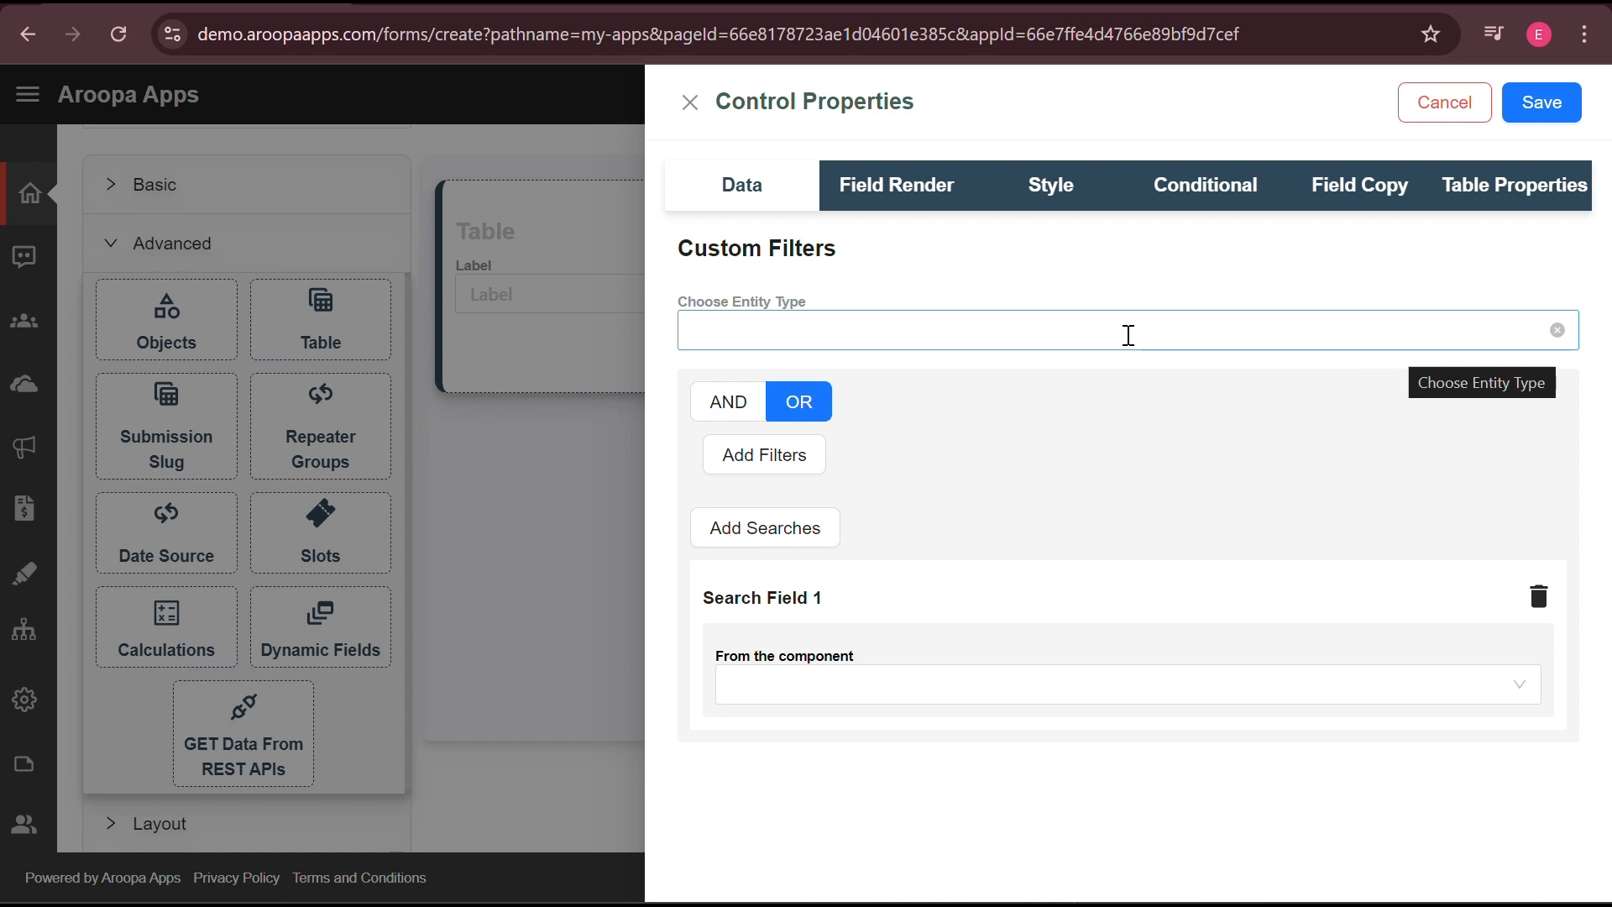
click(1128, 335)
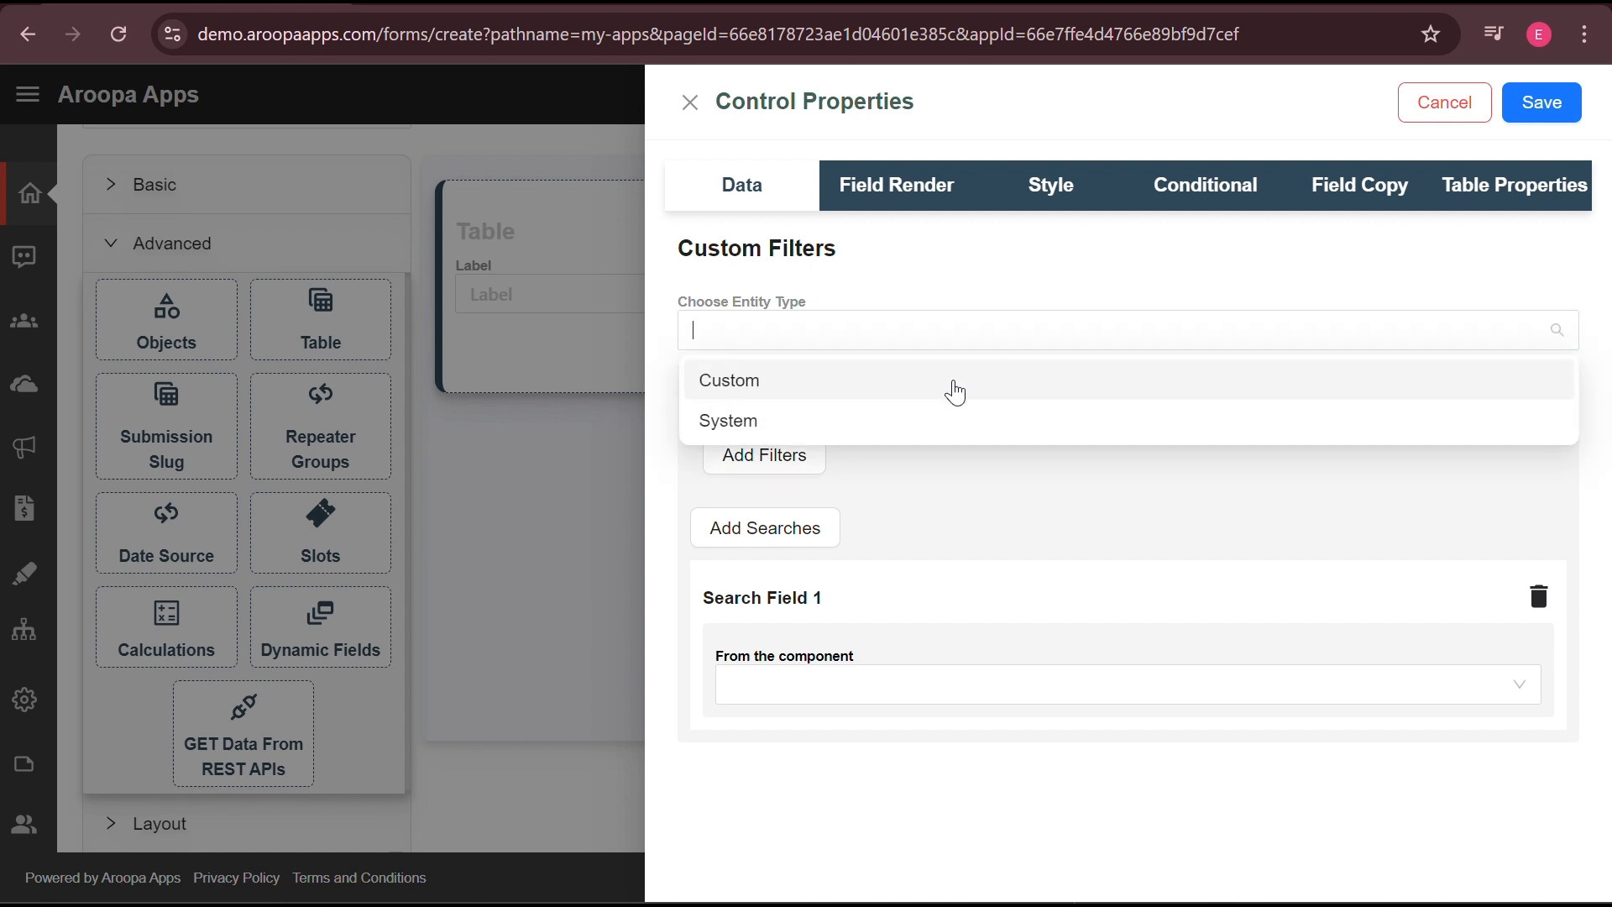
click(955, 390)
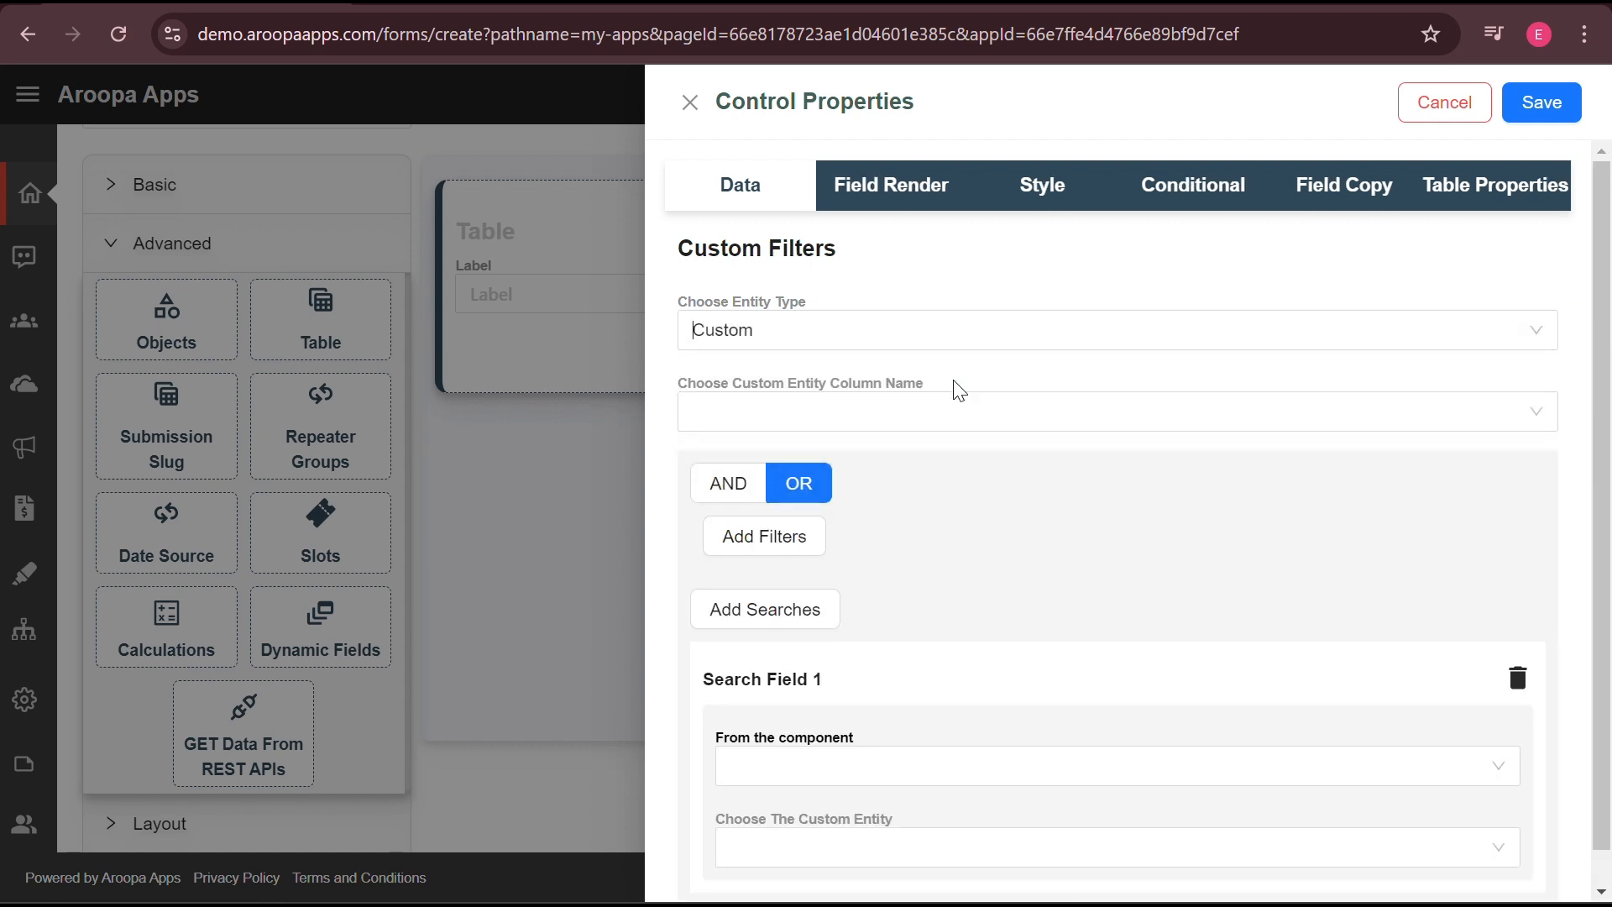
click(918, 417)
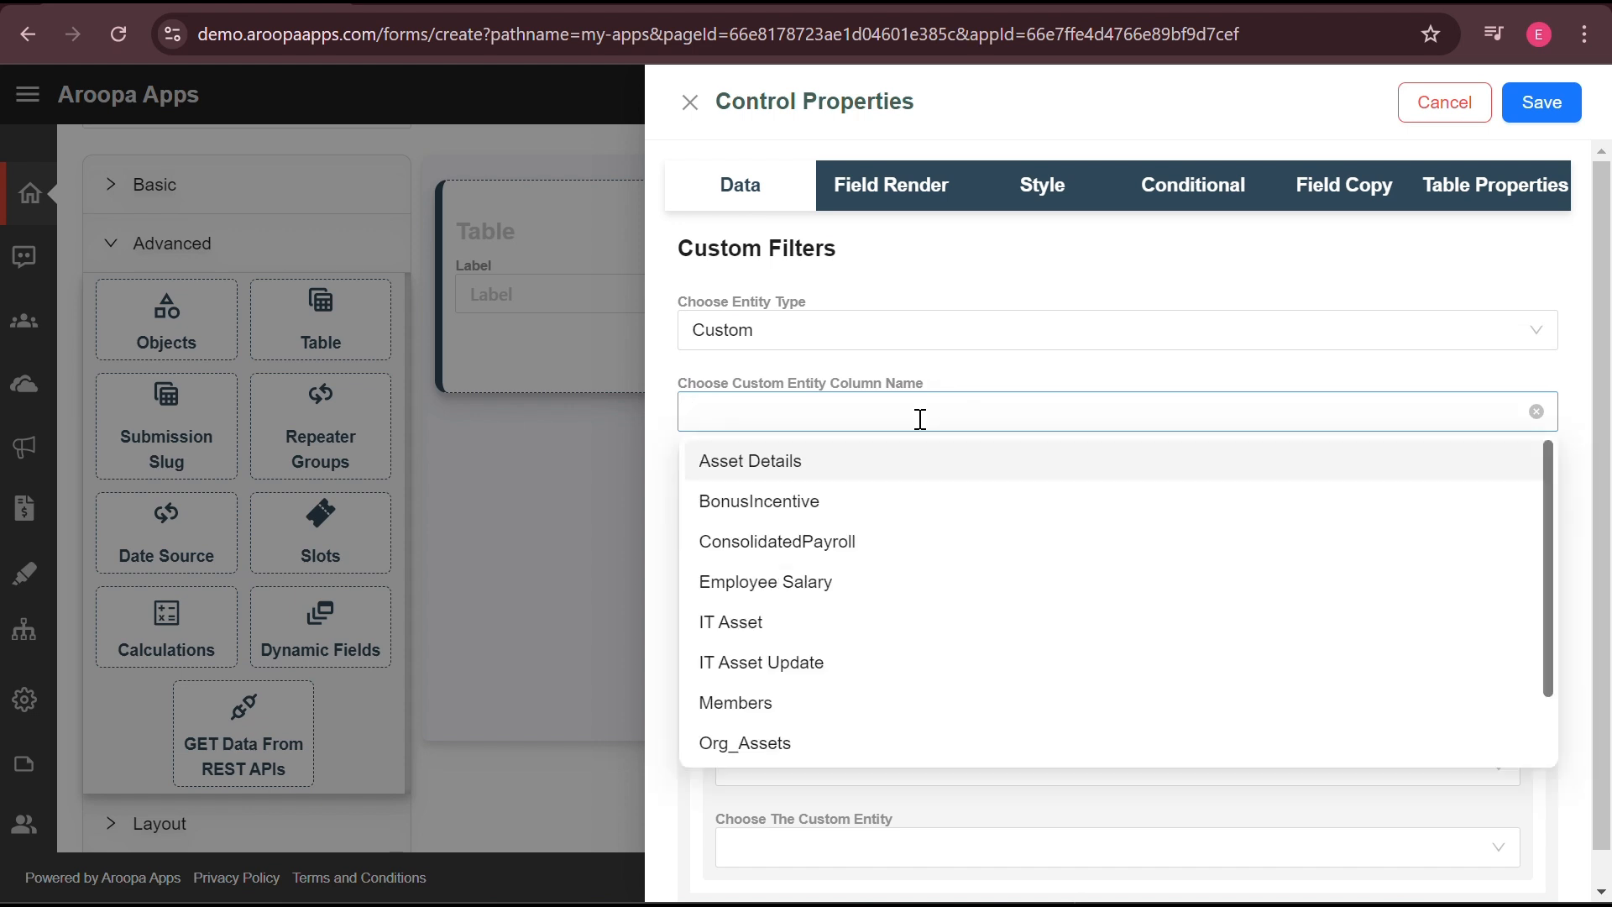
scroll(896, 658, down, 1)
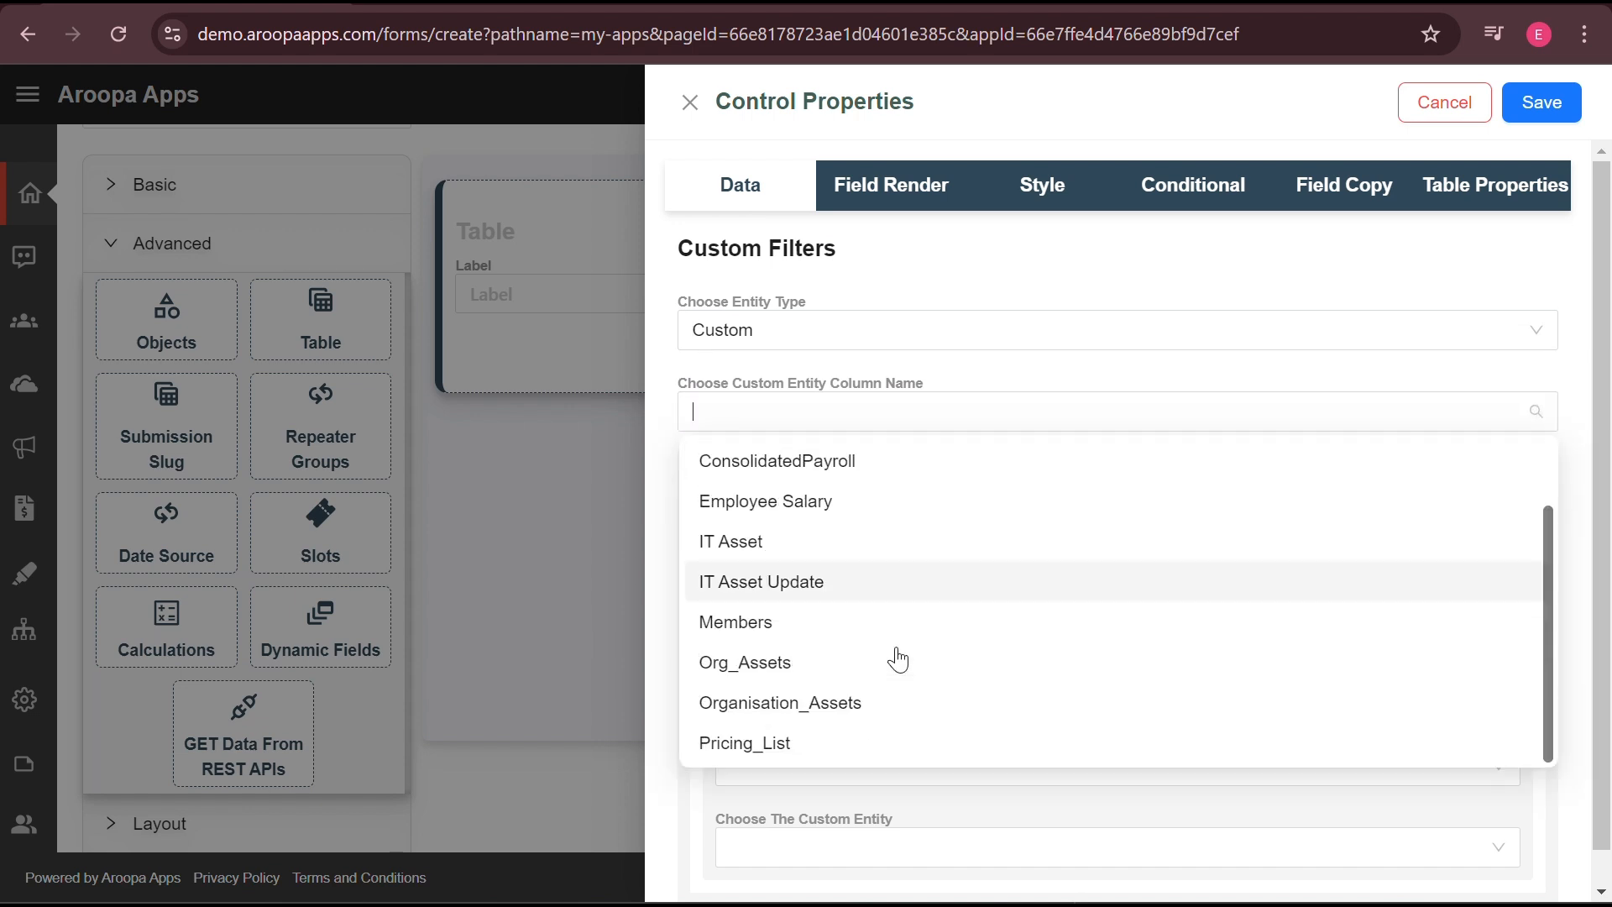
click(880, 713)
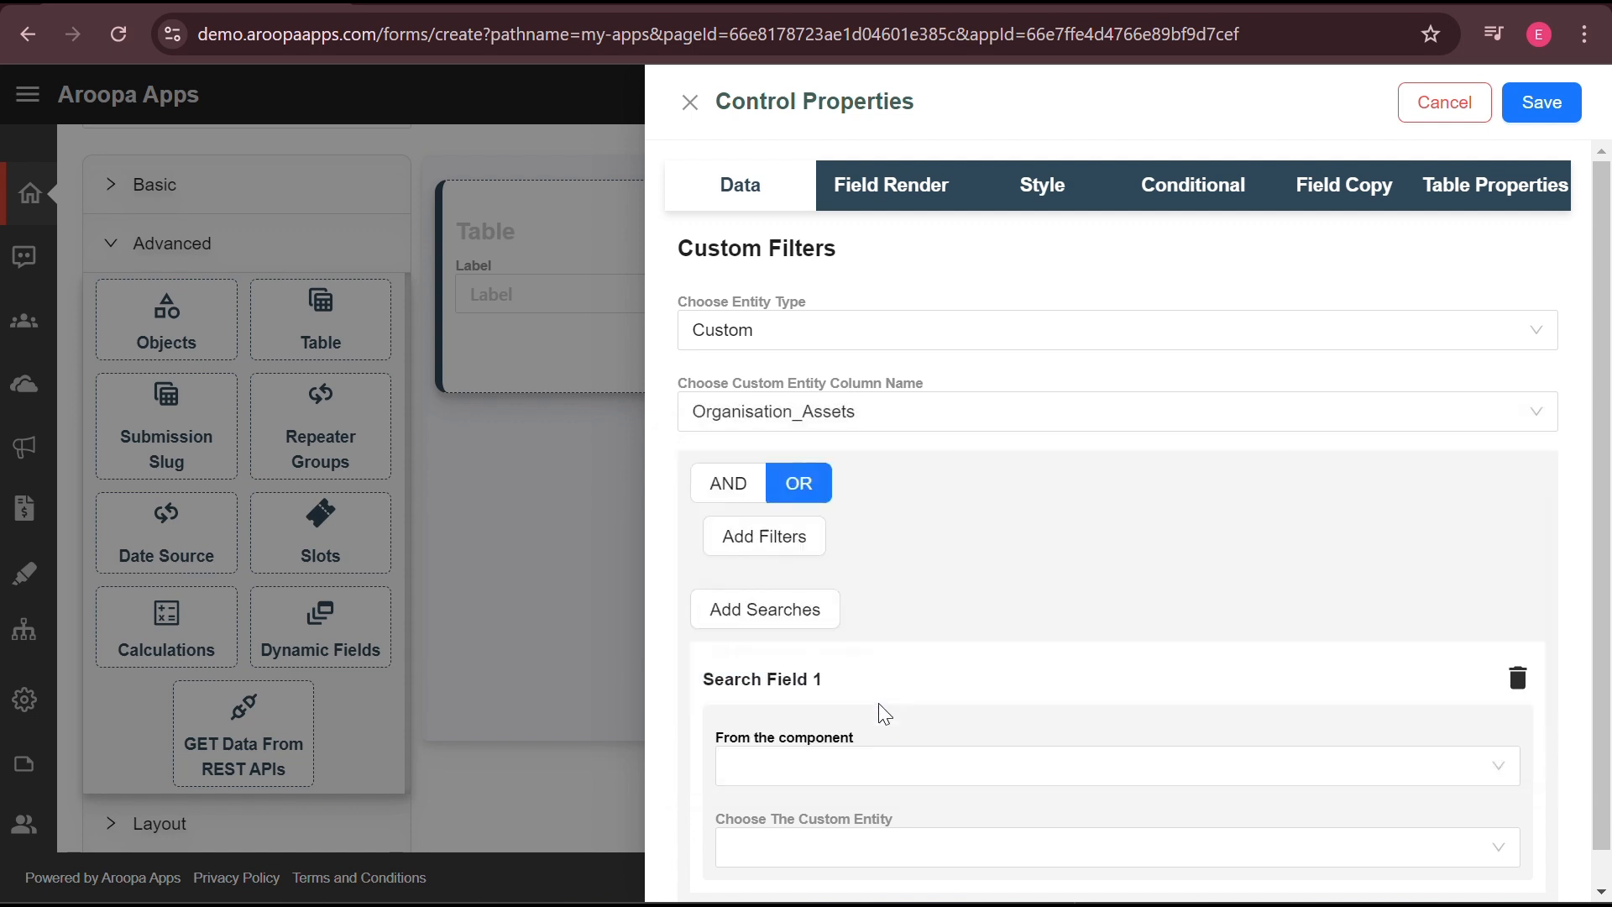
Set the custom table render to the fields Asset_ID, Asset_Name, Asset_Type and Department
click(914, 192)
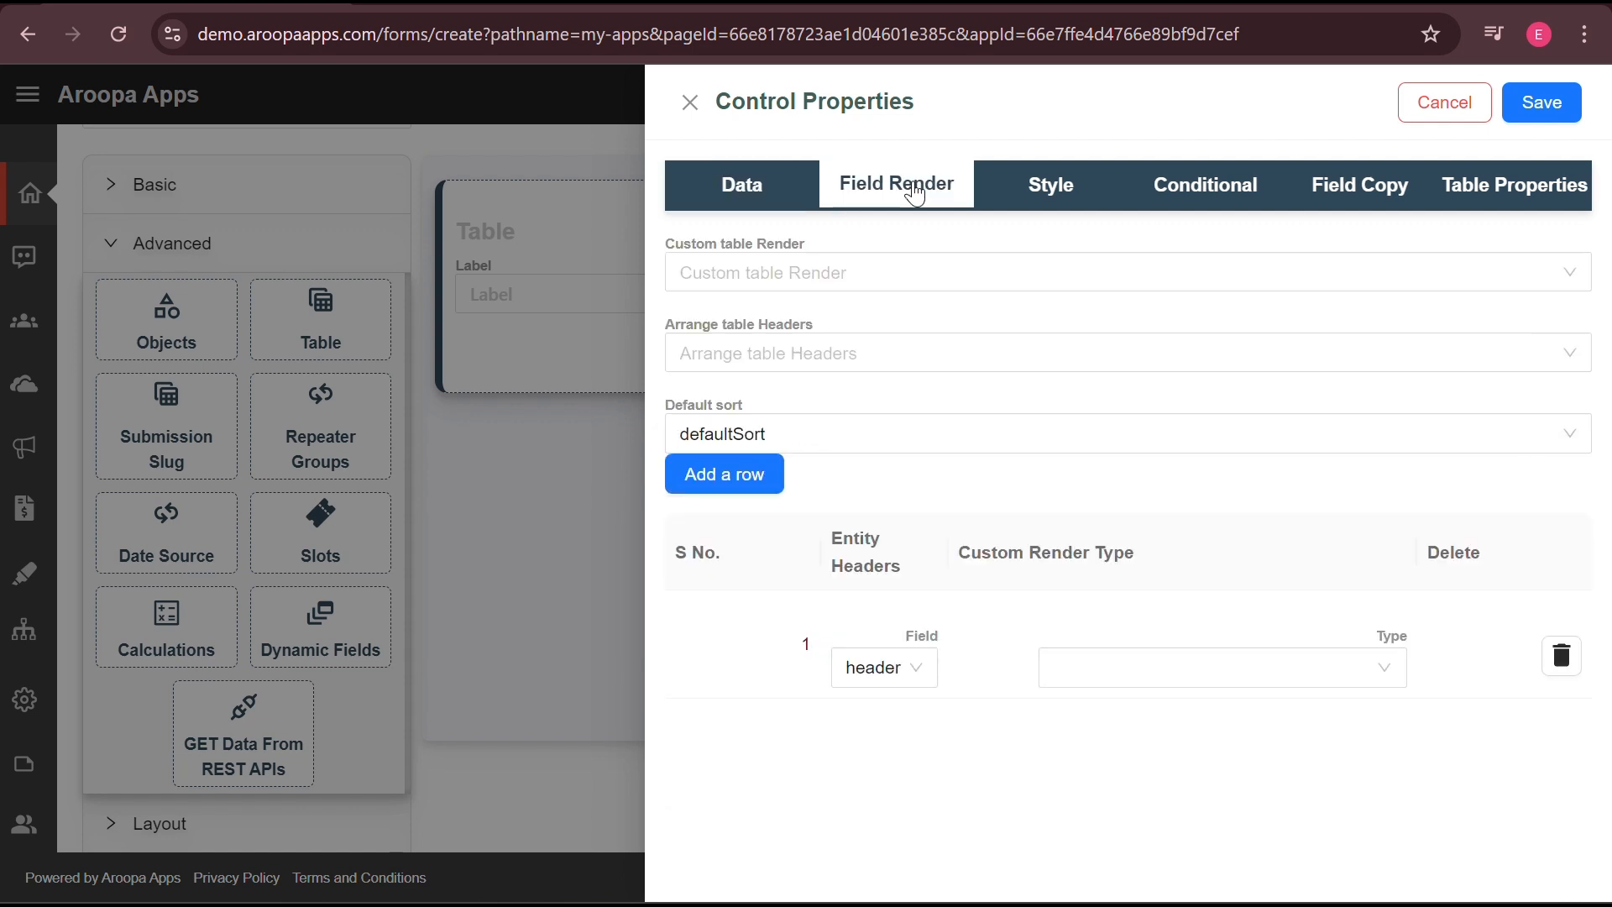
click(868, 274)
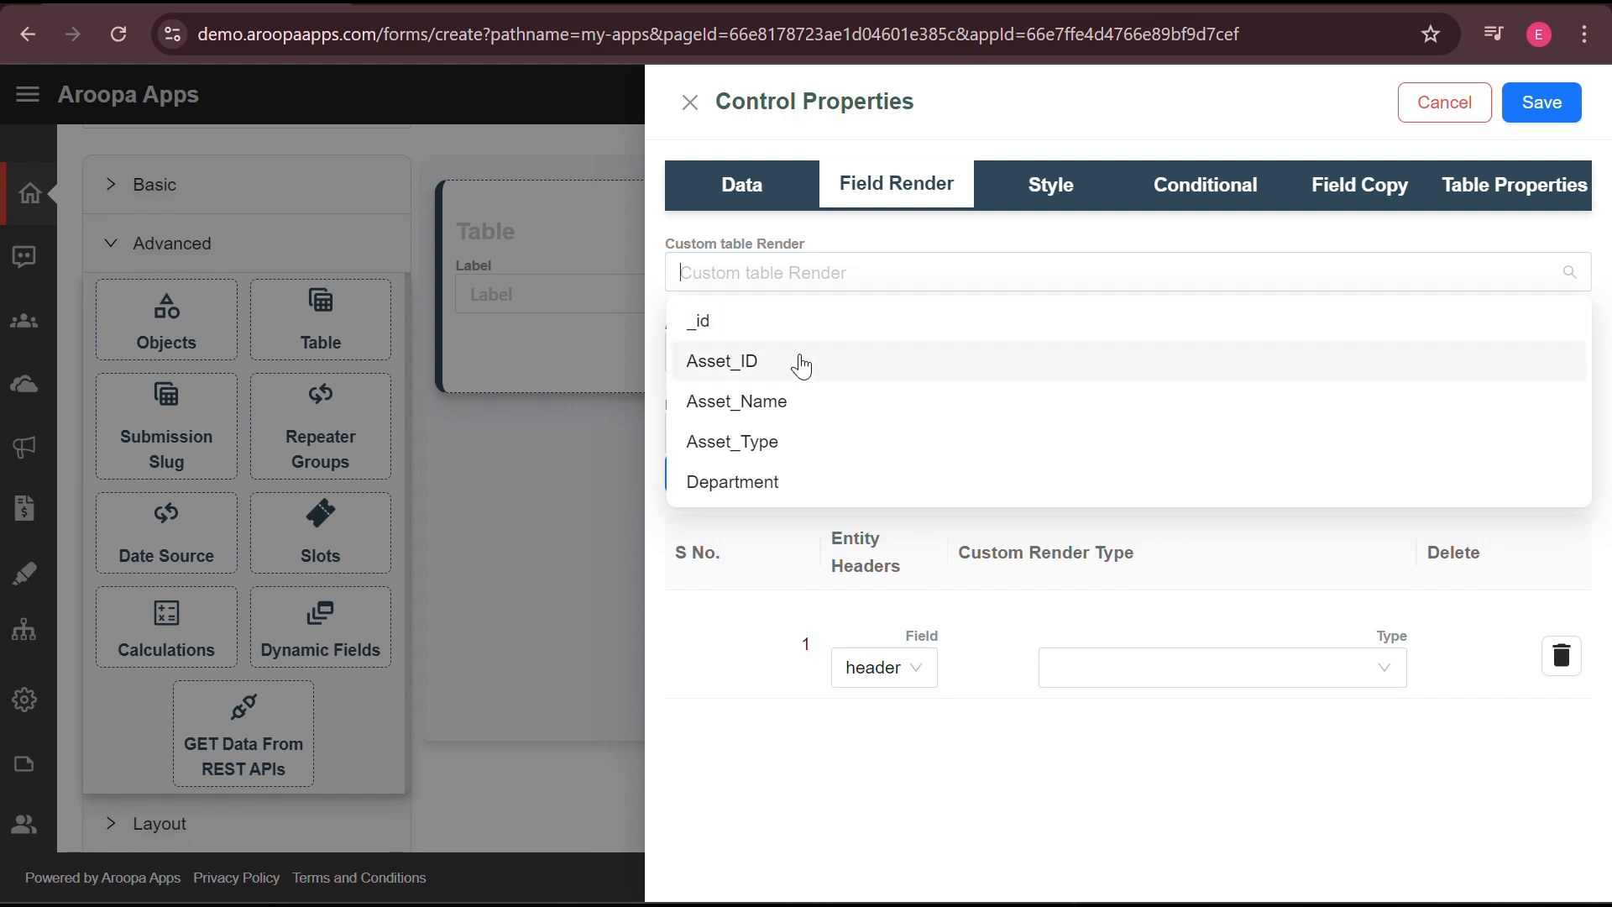
click(782, 361)
click(781, 402)
click(779, 441)
click(785, 483)
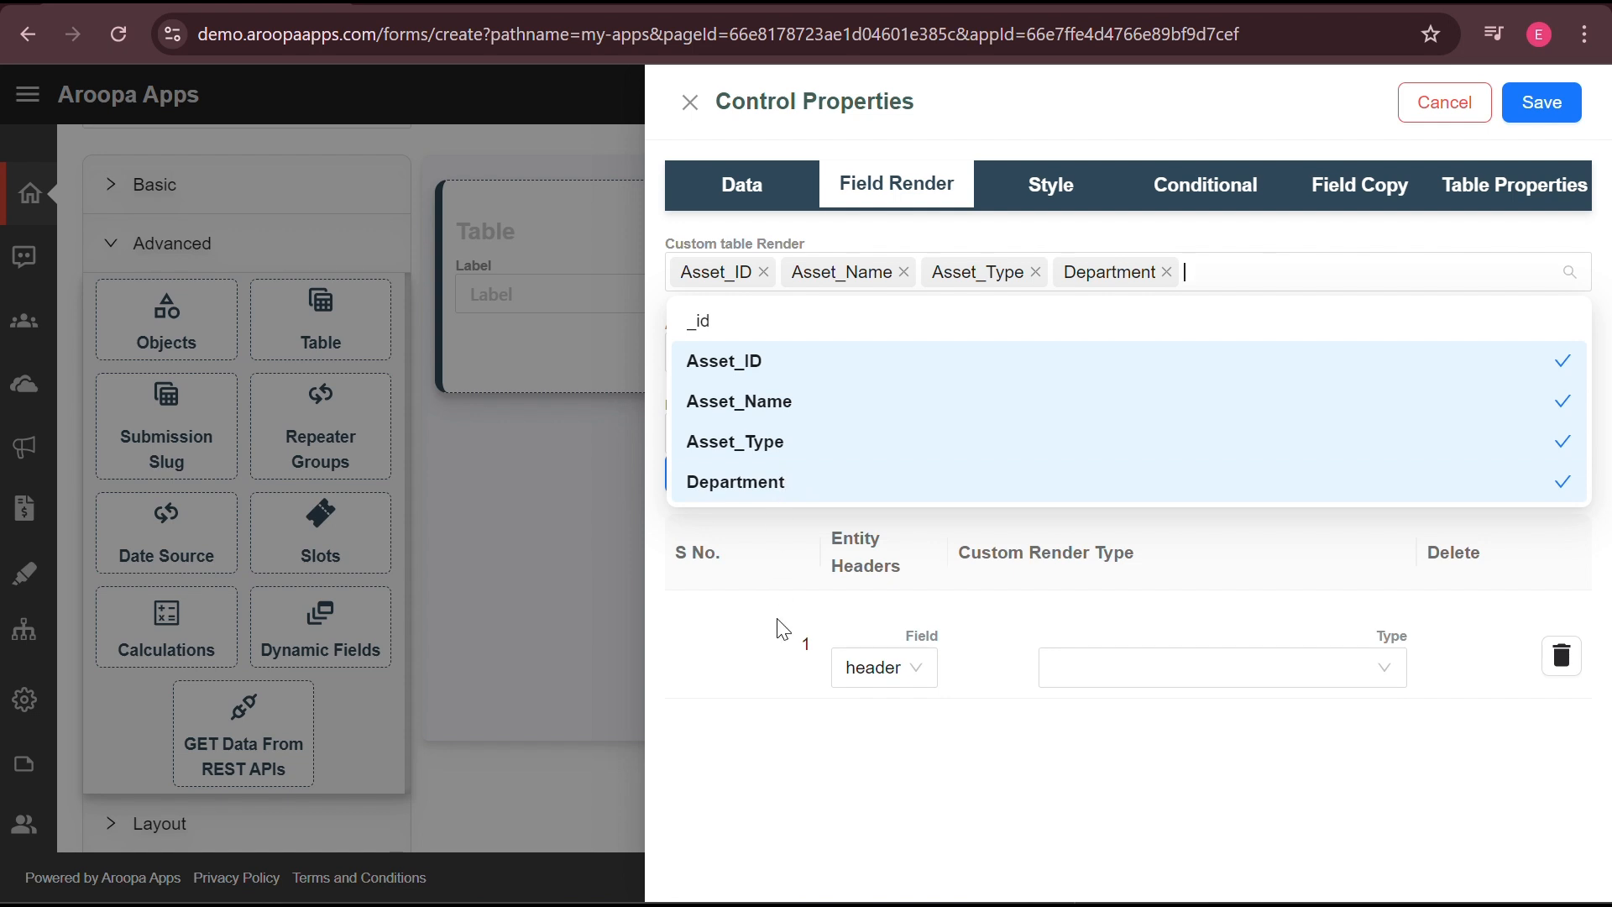
Set the table's layout to Grid View and its add form to Asset Intake Form, and save the control properties
click(1479, 200)
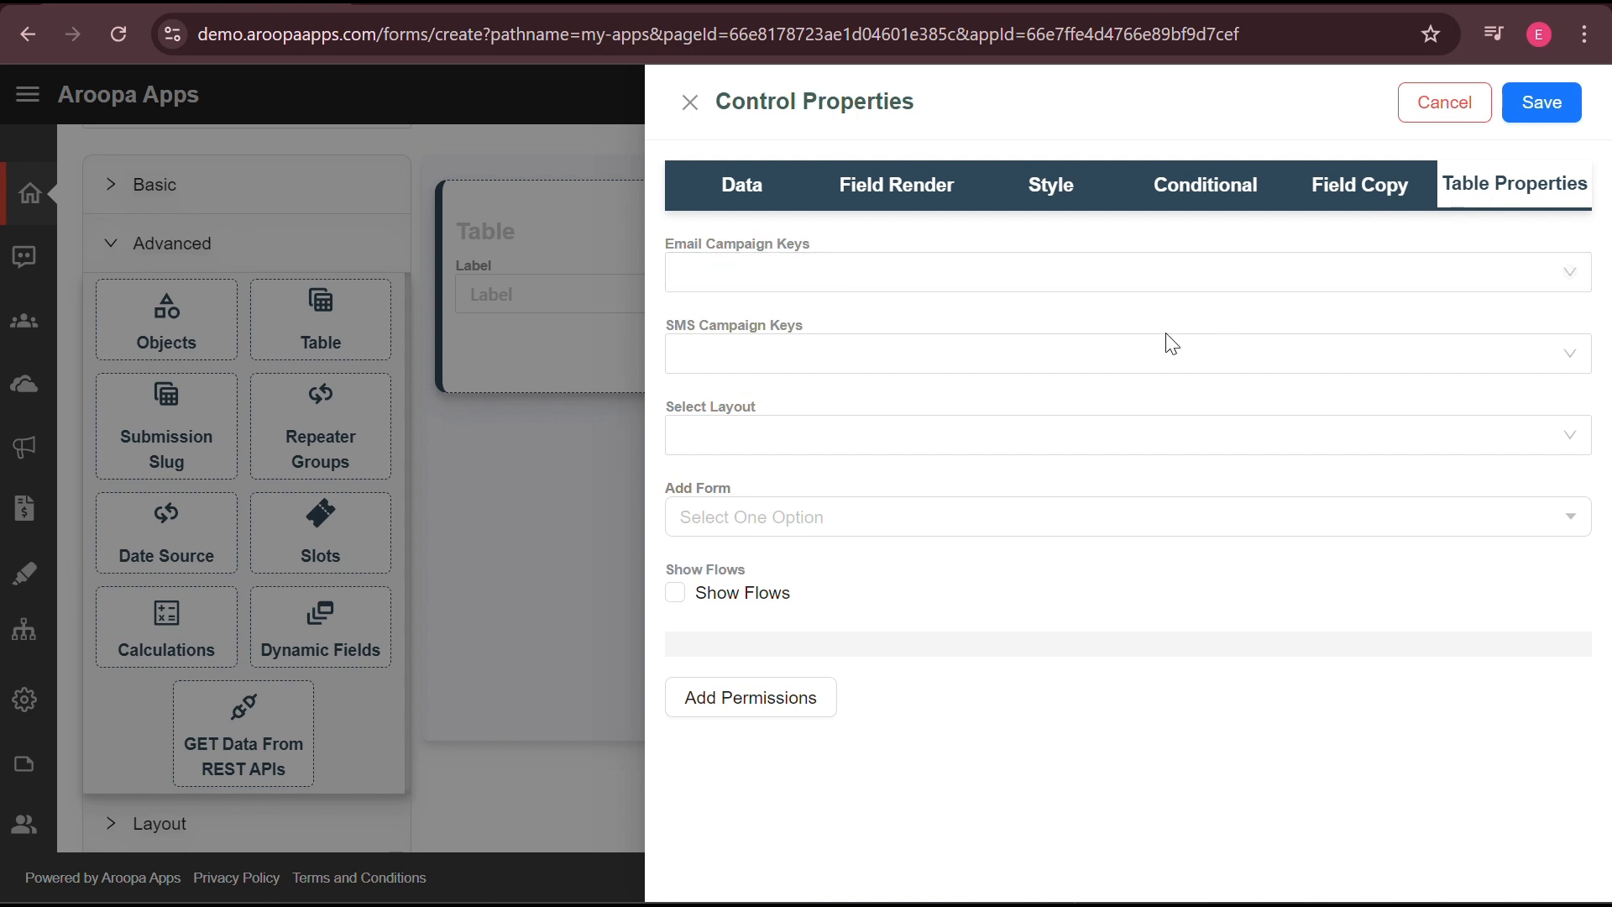
click(989, 447)
click(898, 485)
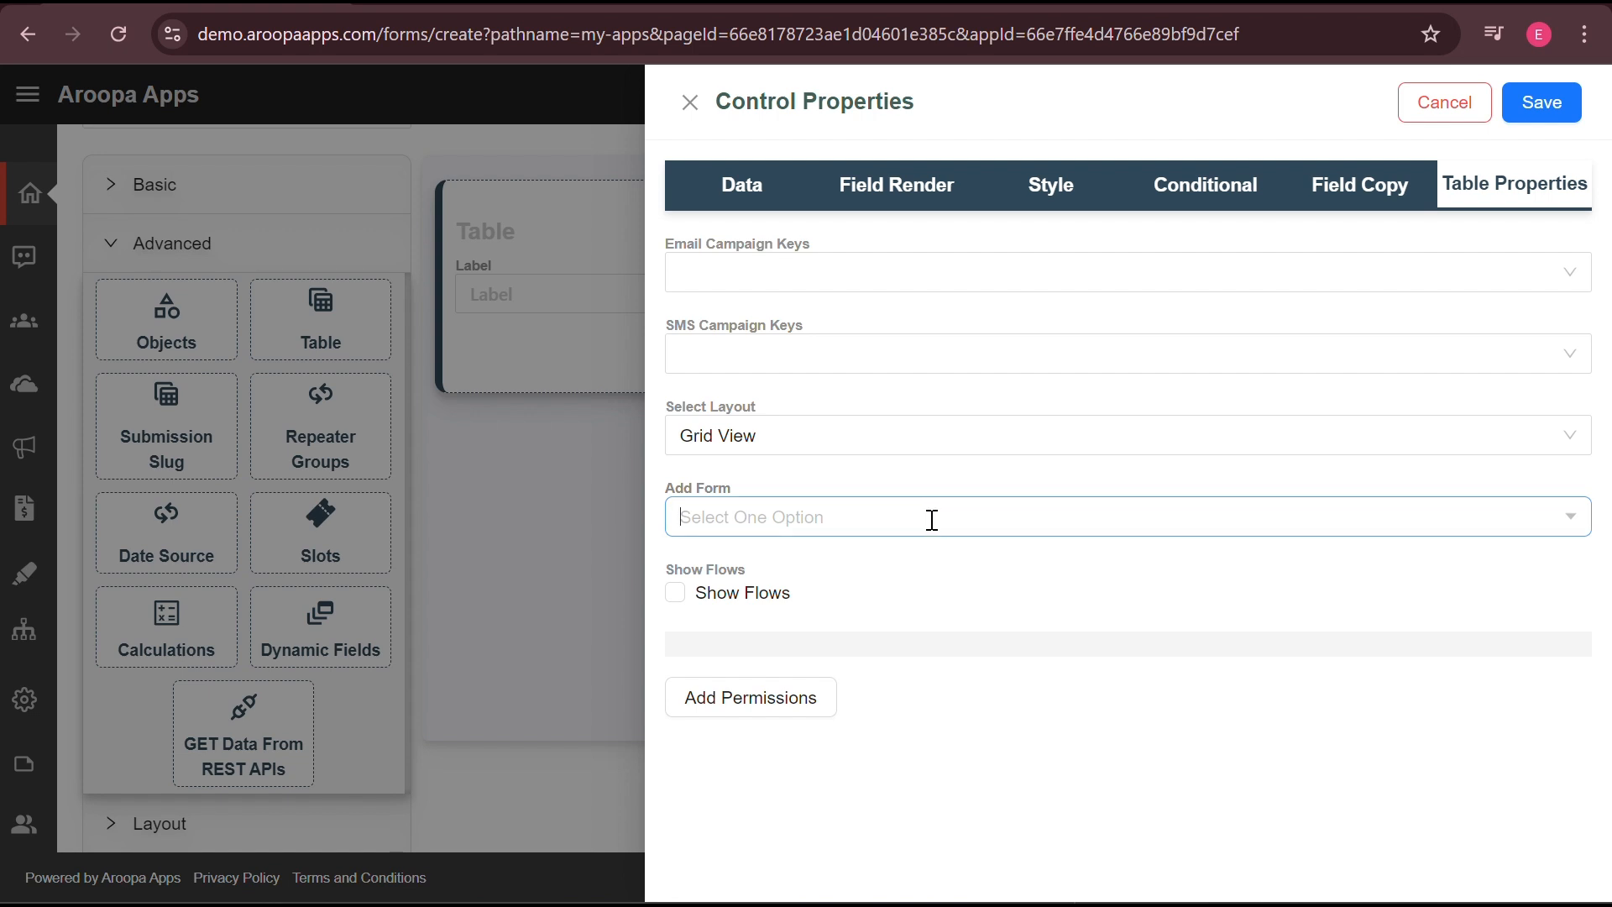
click(896, 583)
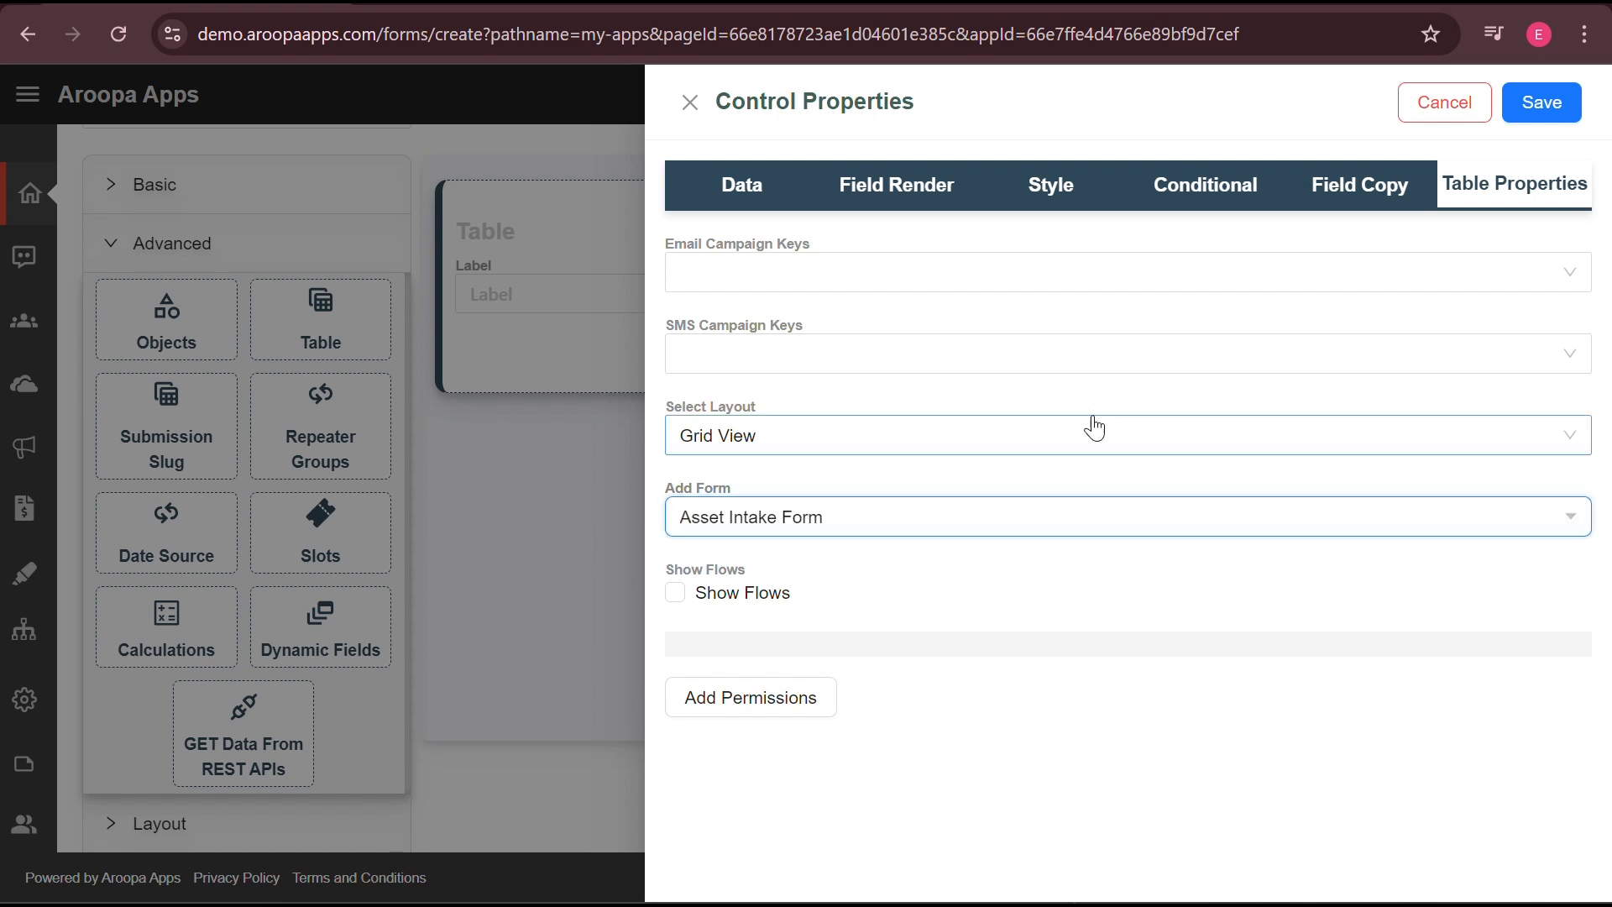
click(1542, 102)
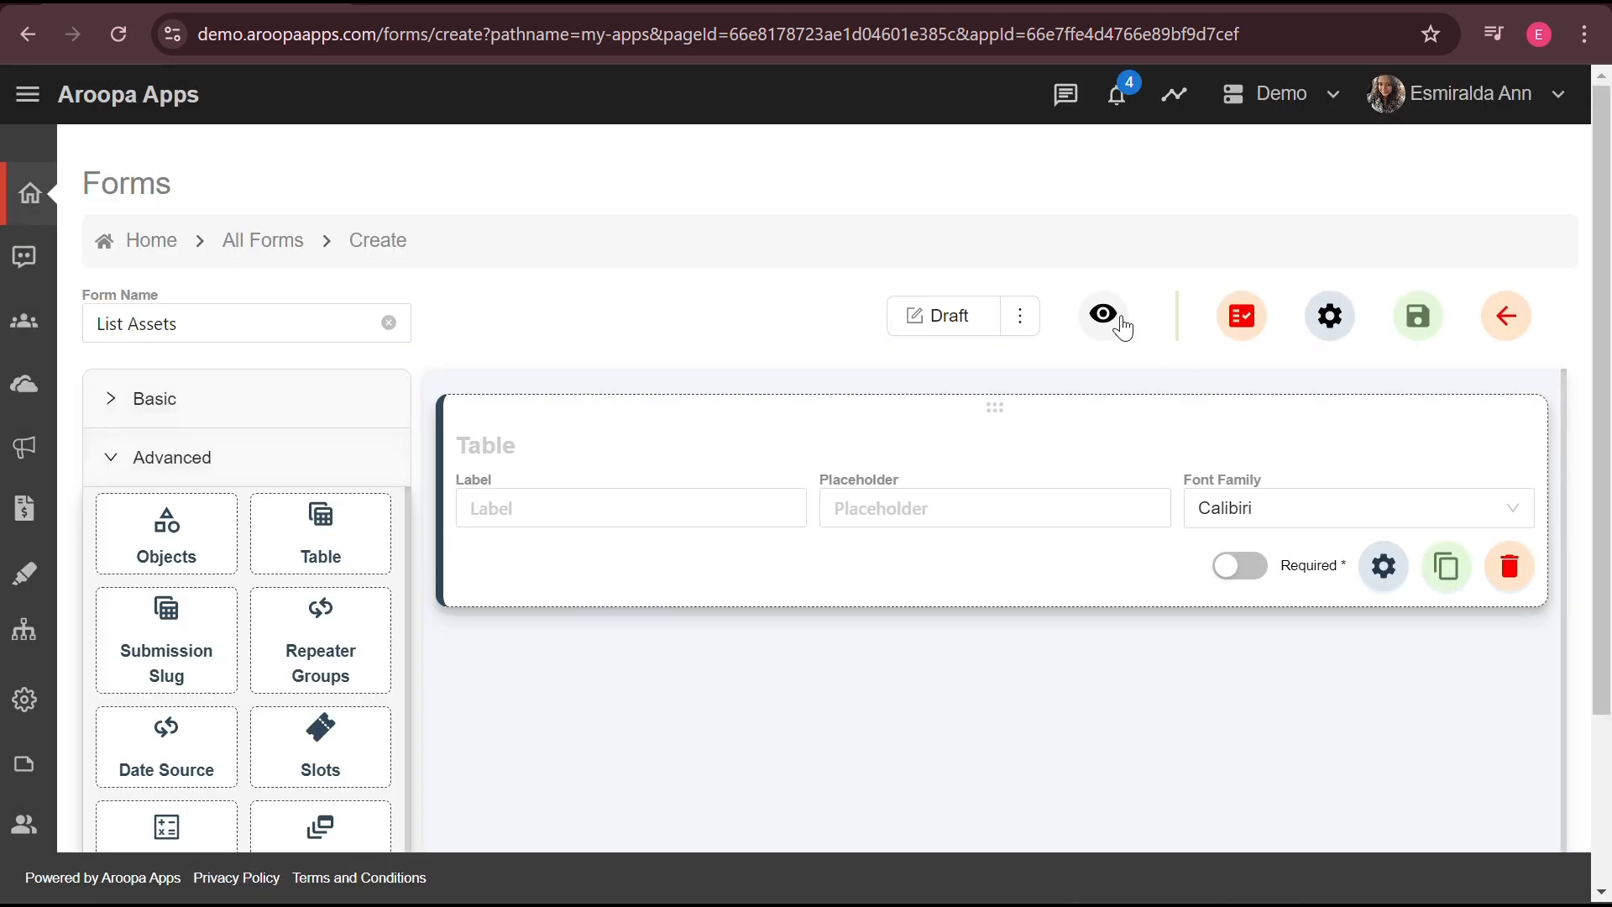
Set the List Assets form's status to Active and its form type to Private
click(1021, 322)
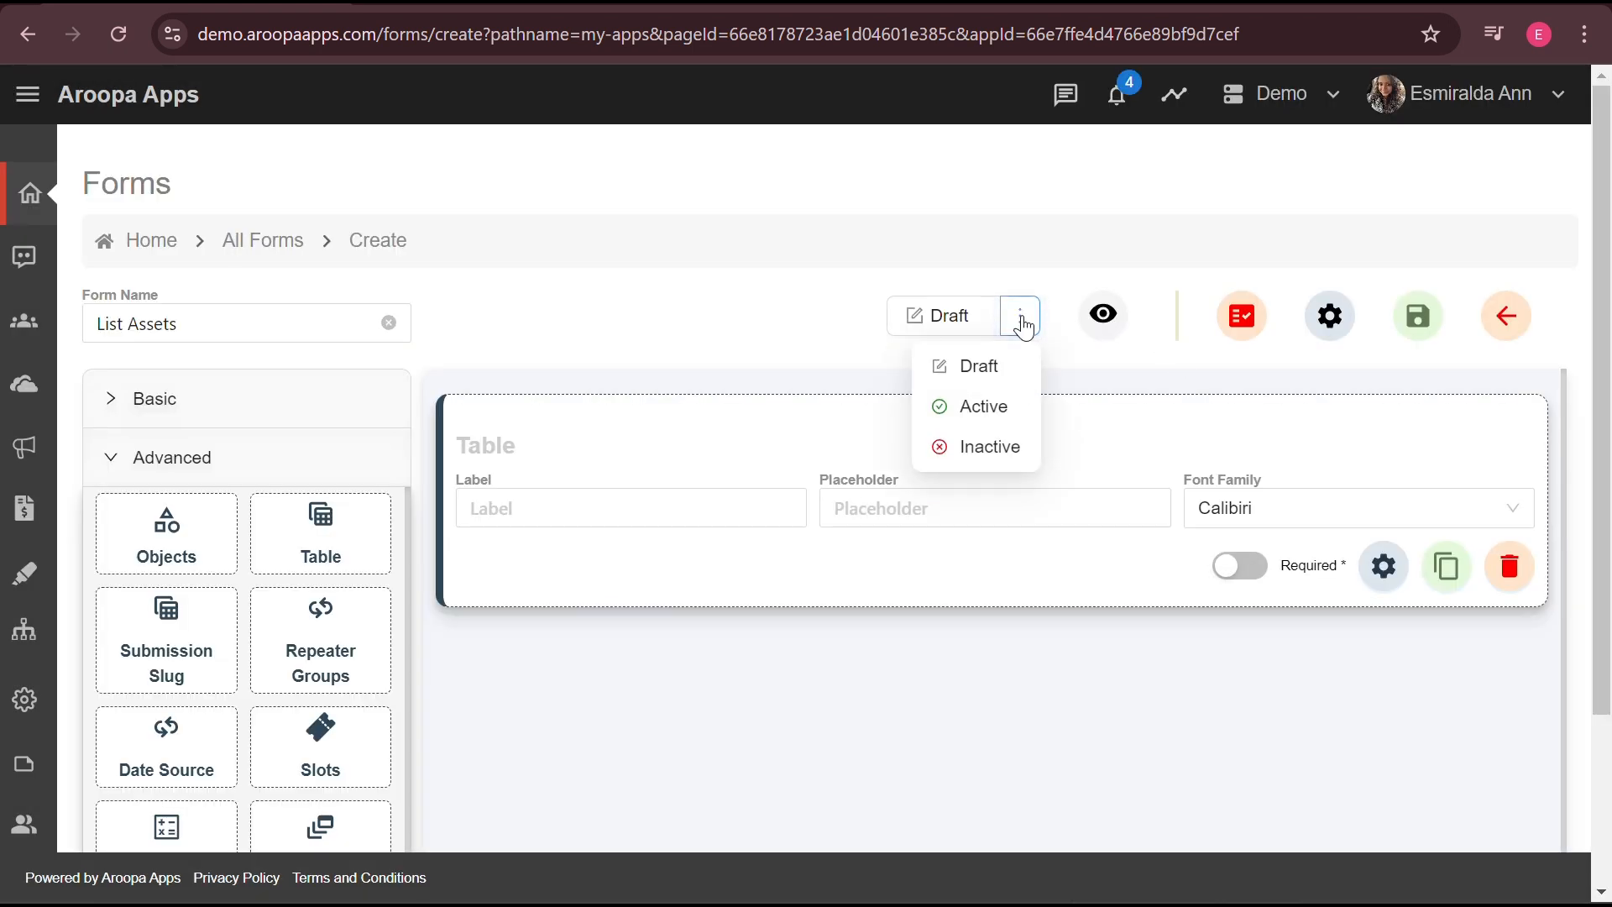
click(1012, 411)
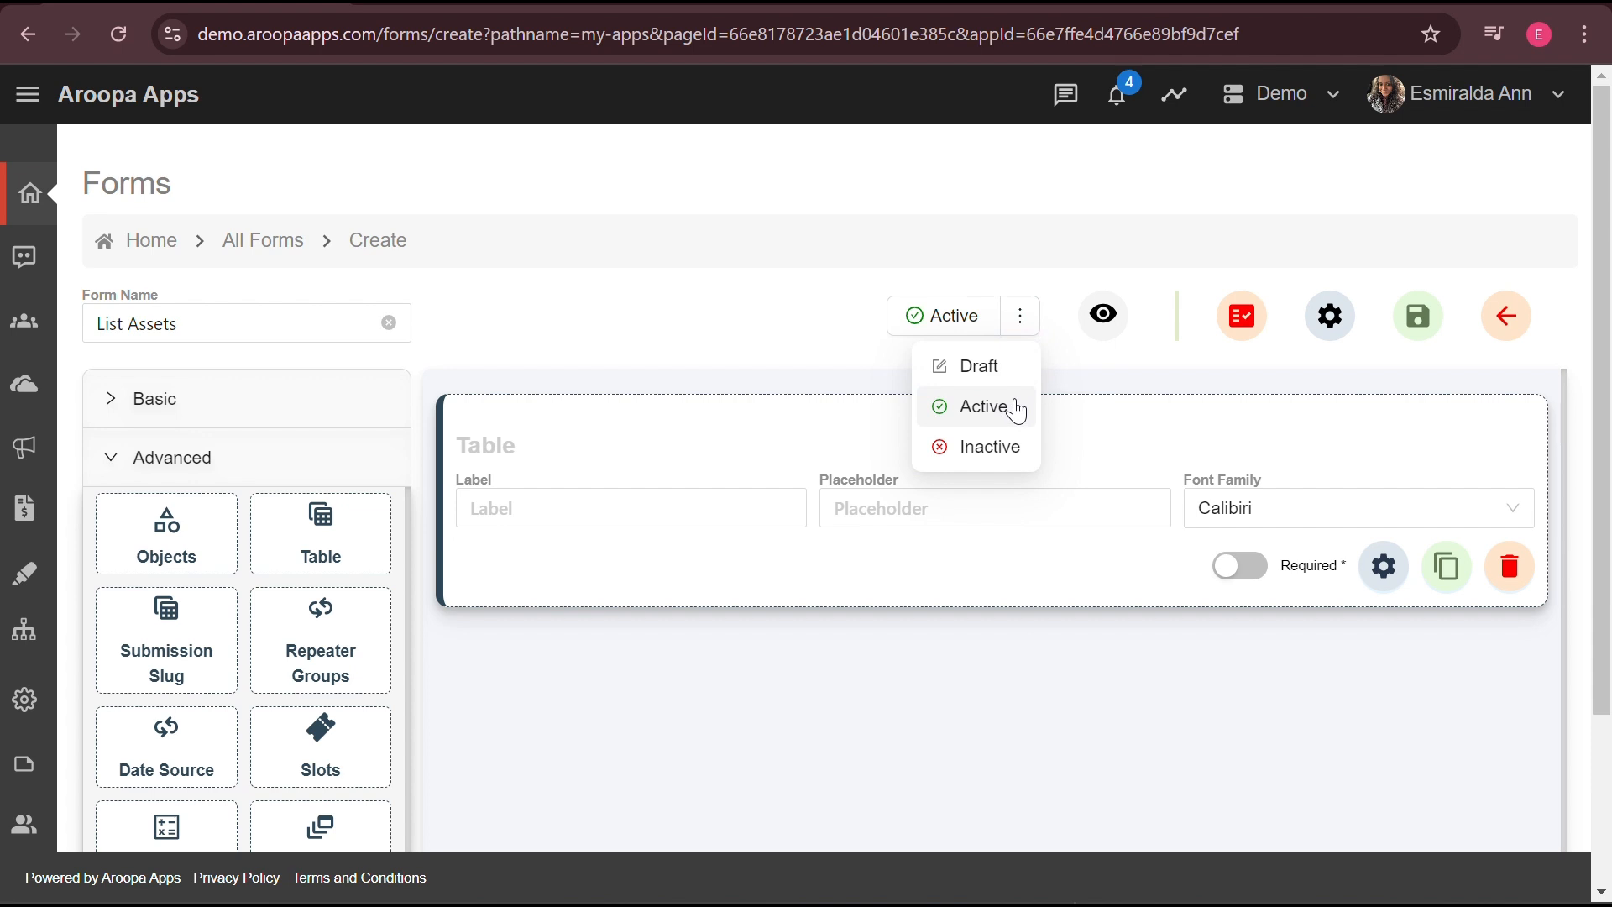
click(1333, 319)
click(1077, 269)
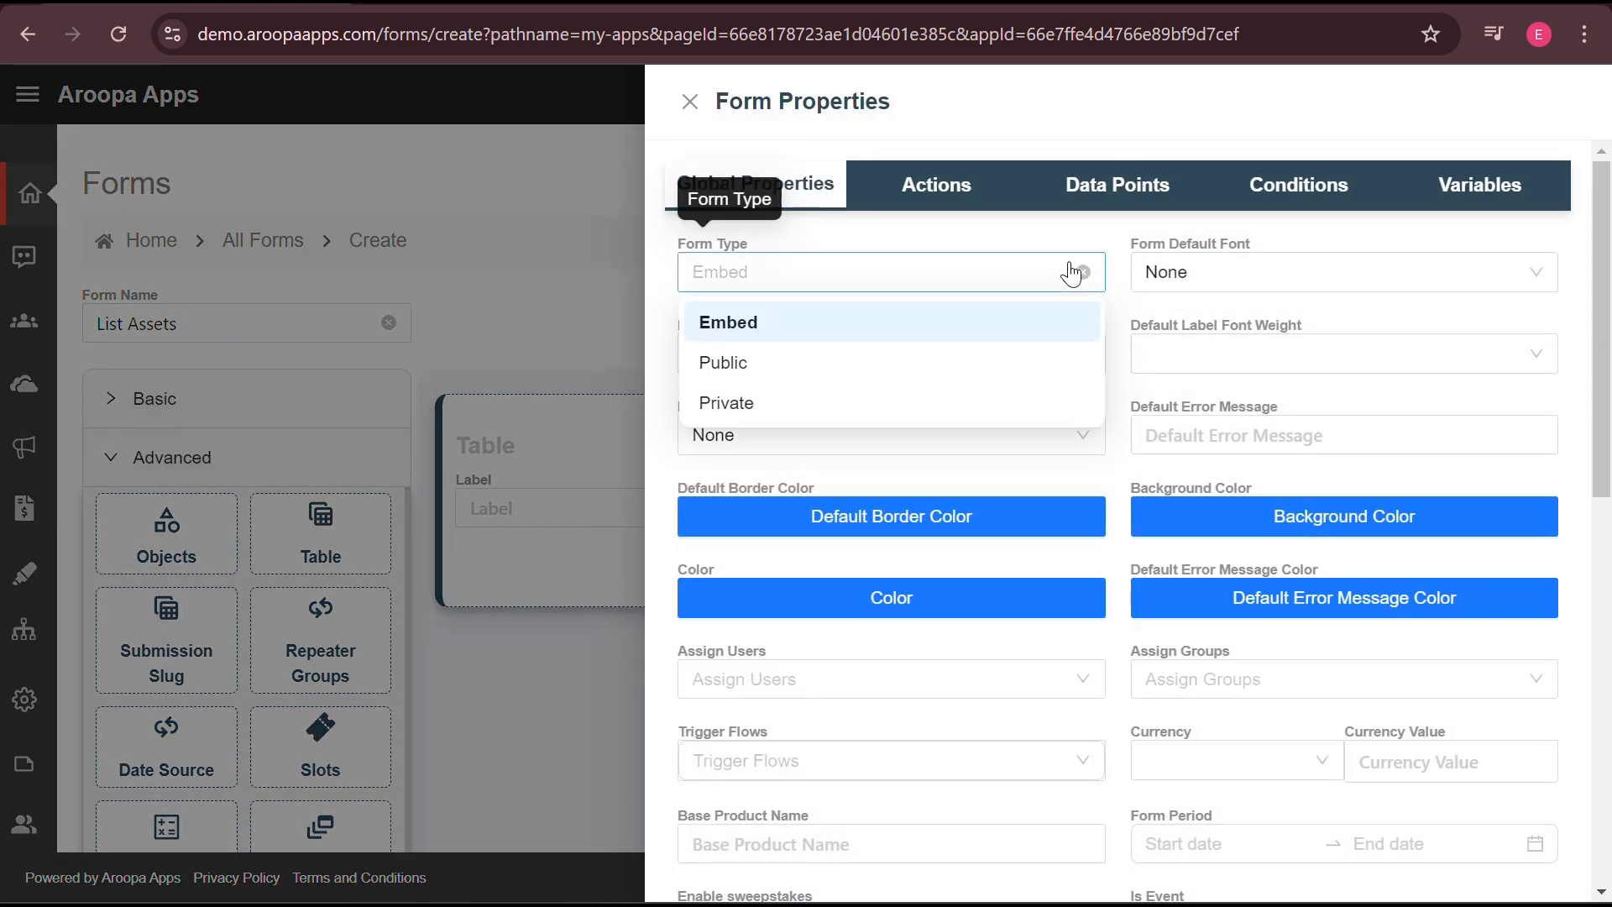
click(810, 404)
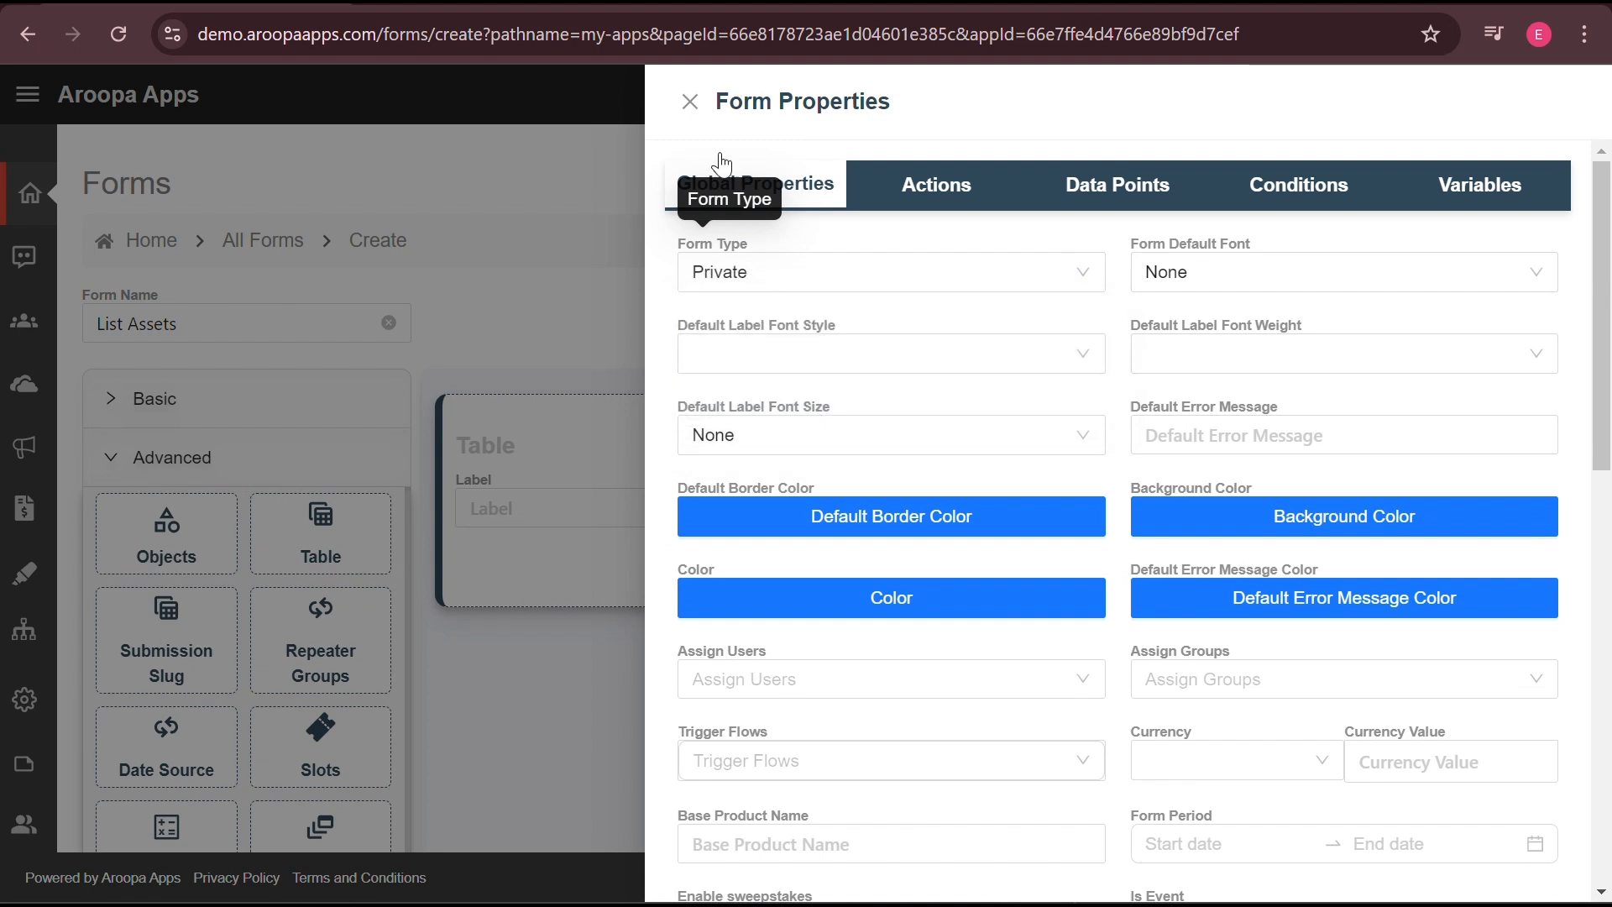
click(689, 102)
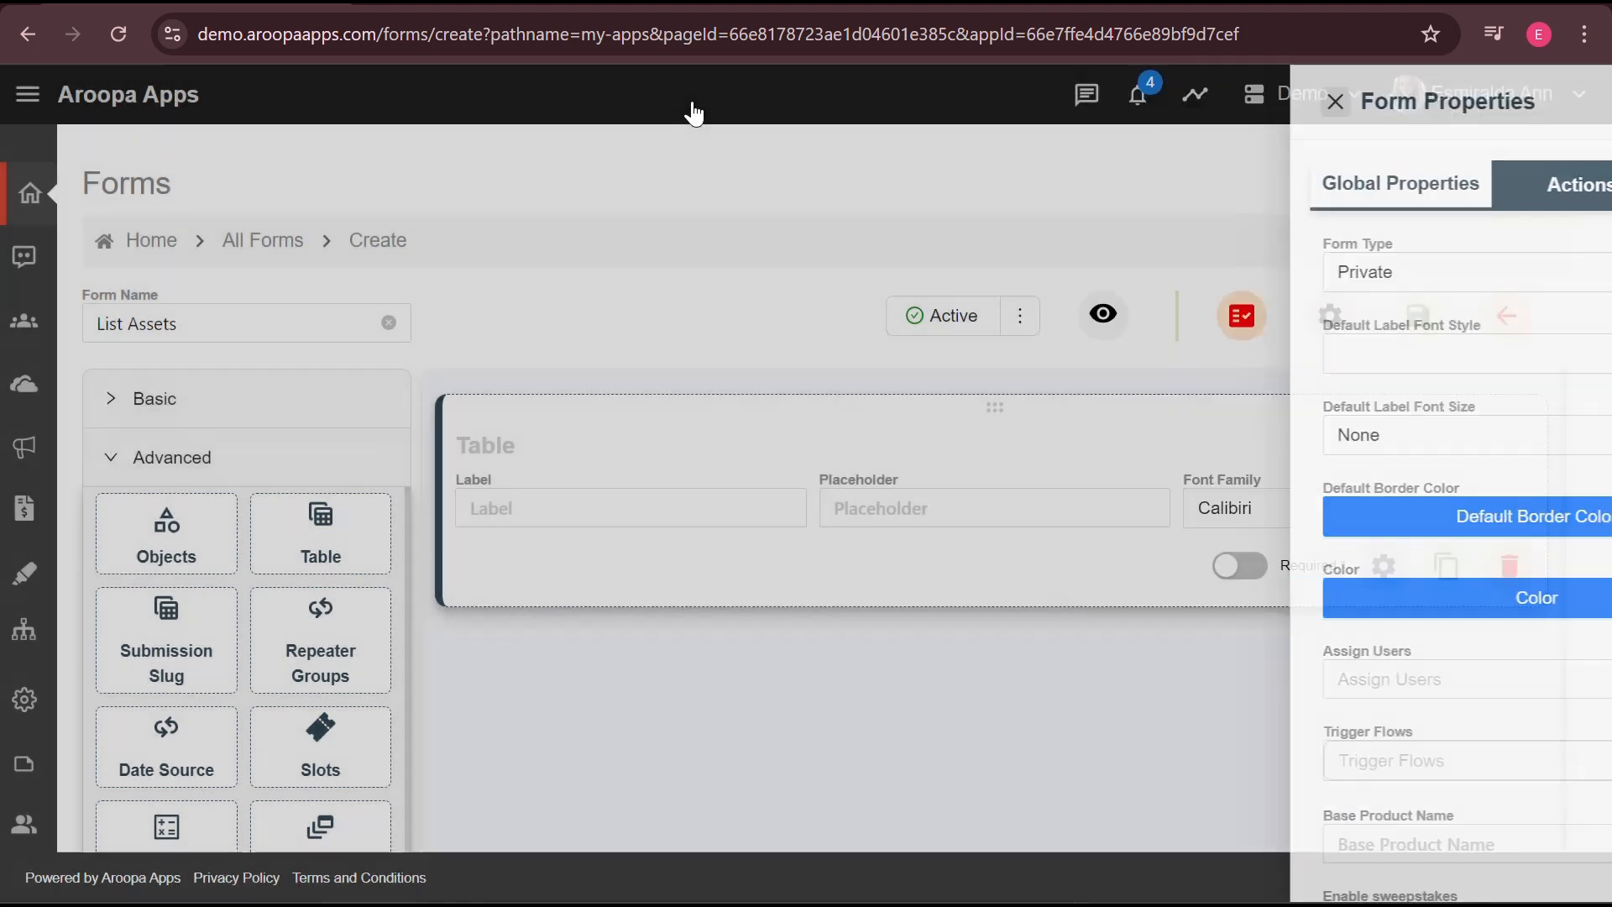
Save the List Assets form and set it as the default page of the Asset Details app
click(1415, 314)
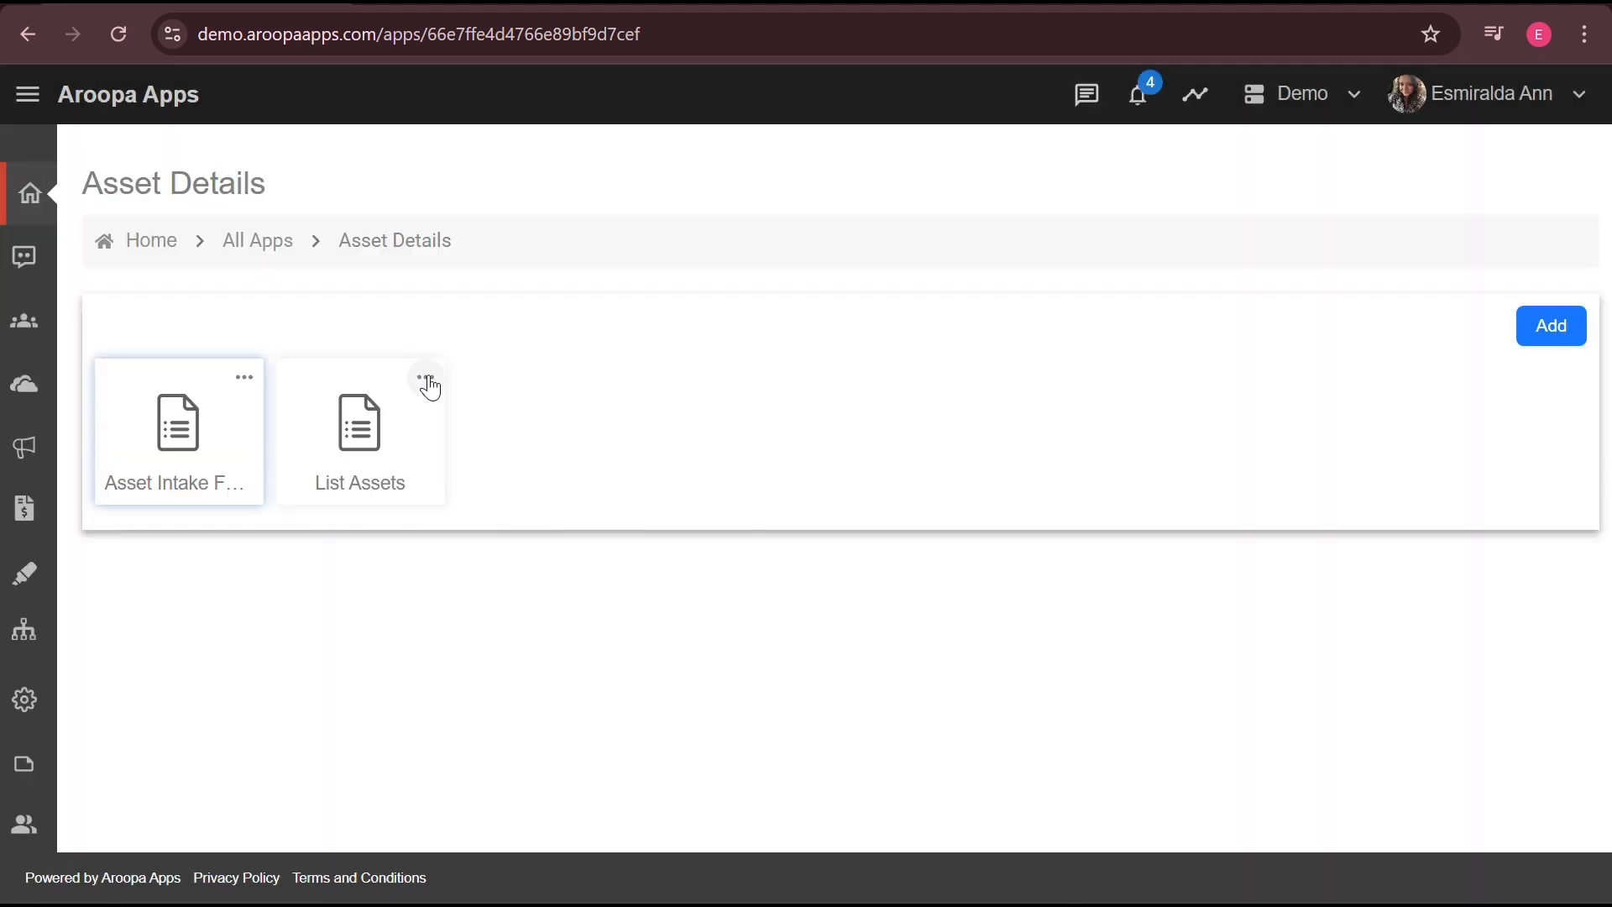
click(426, 379)
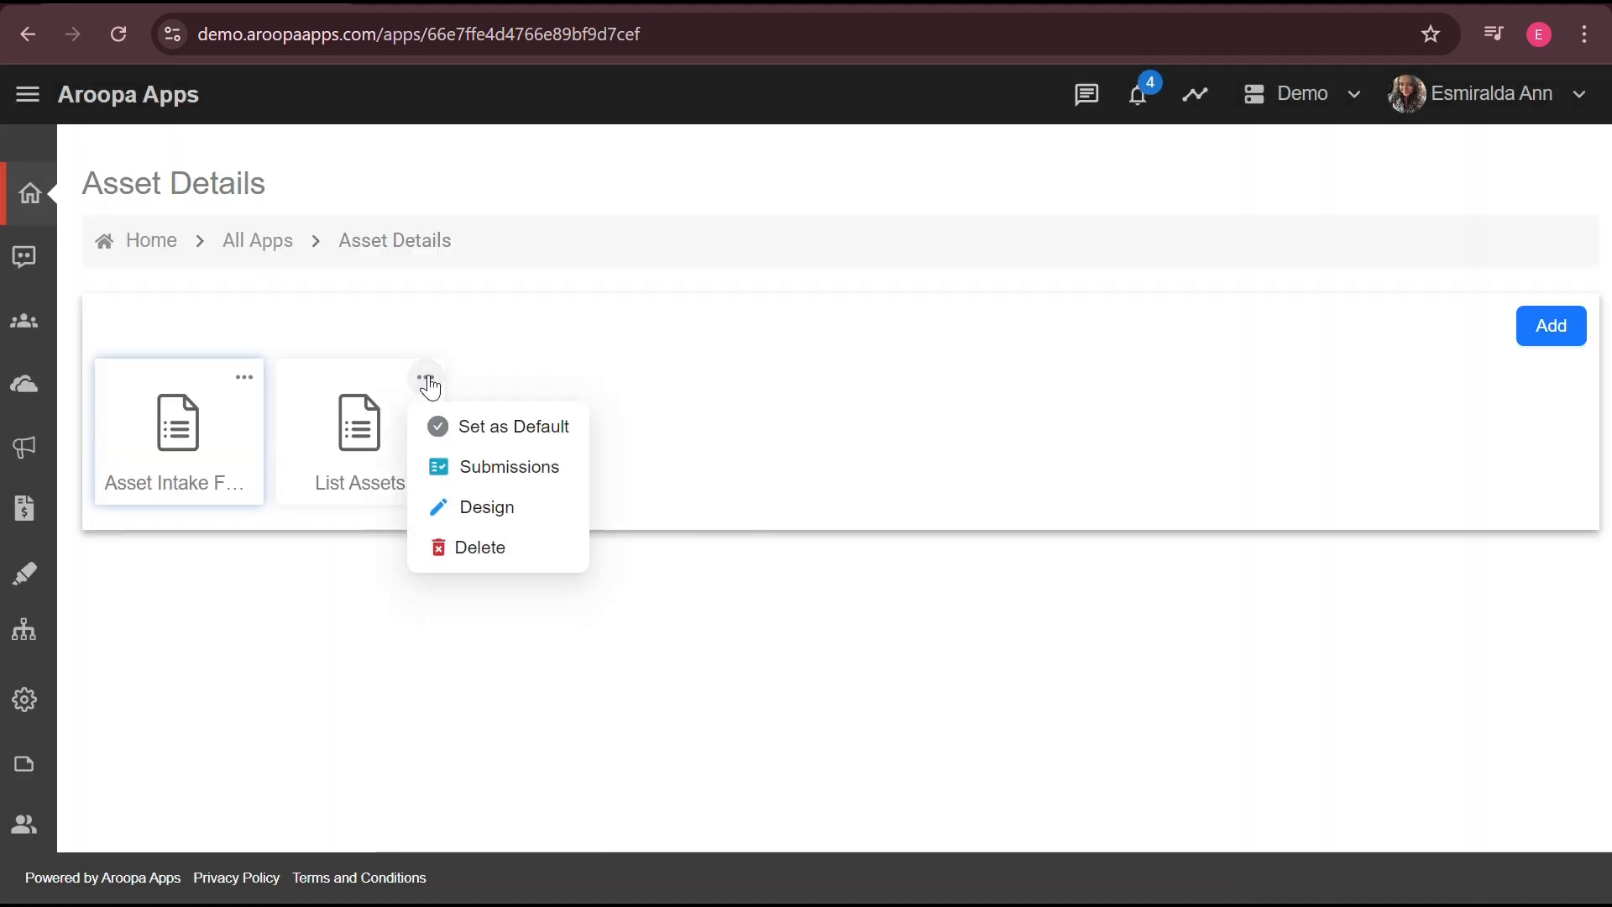
click(513, 440)
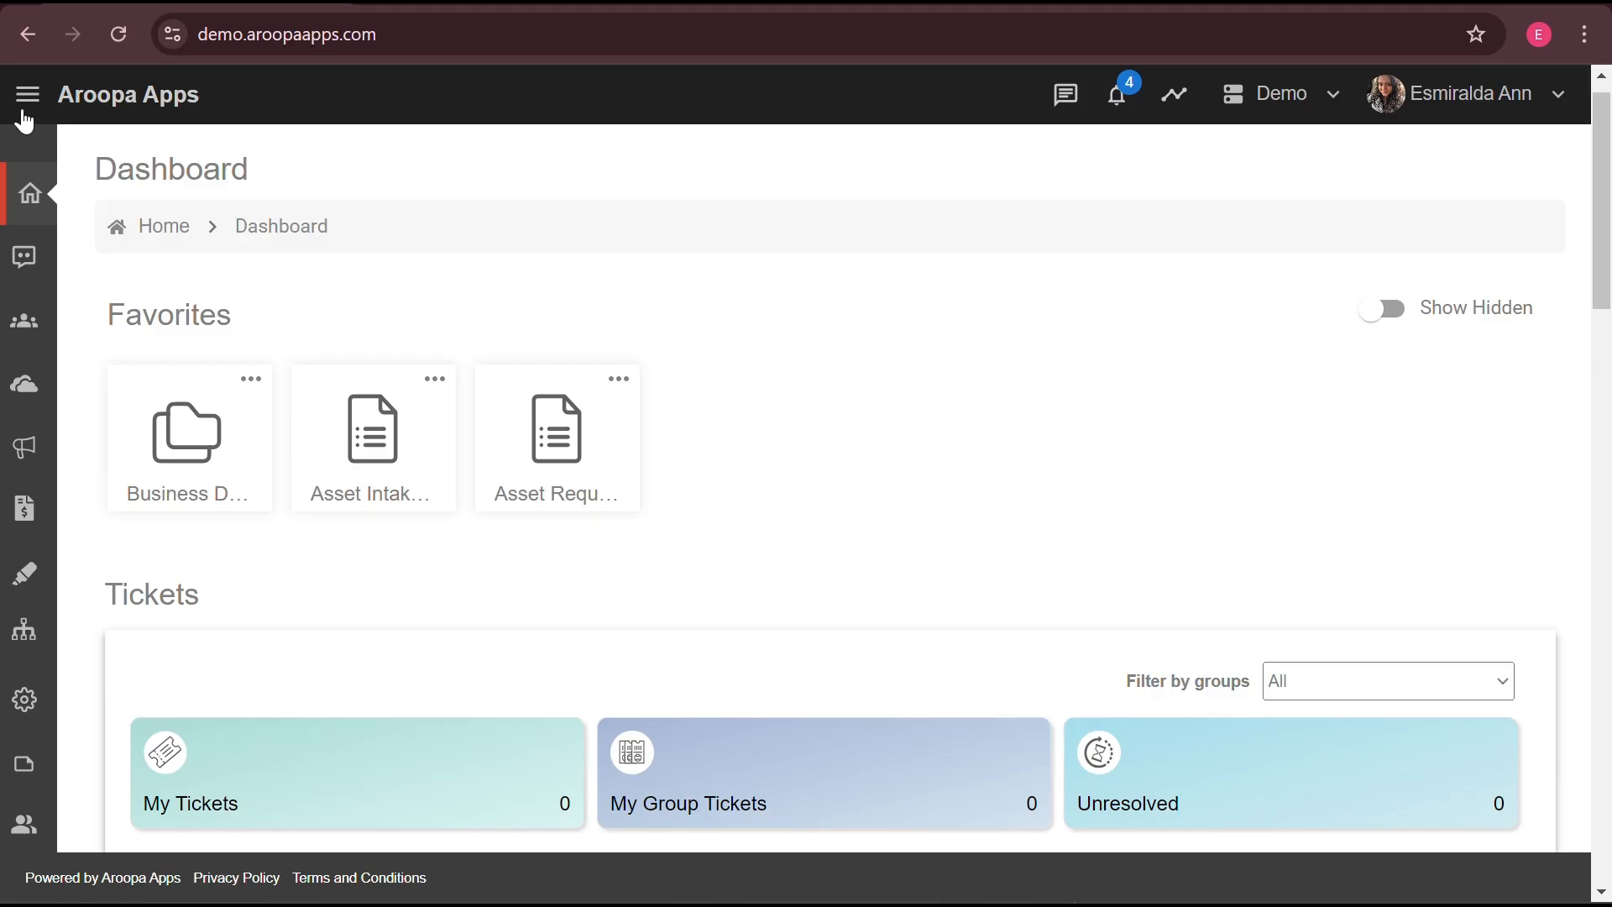
Open the settings of the Organisation_Assets collection from the Custom Collections list
click(32, 96)
scroll(68, 443, down, 2)
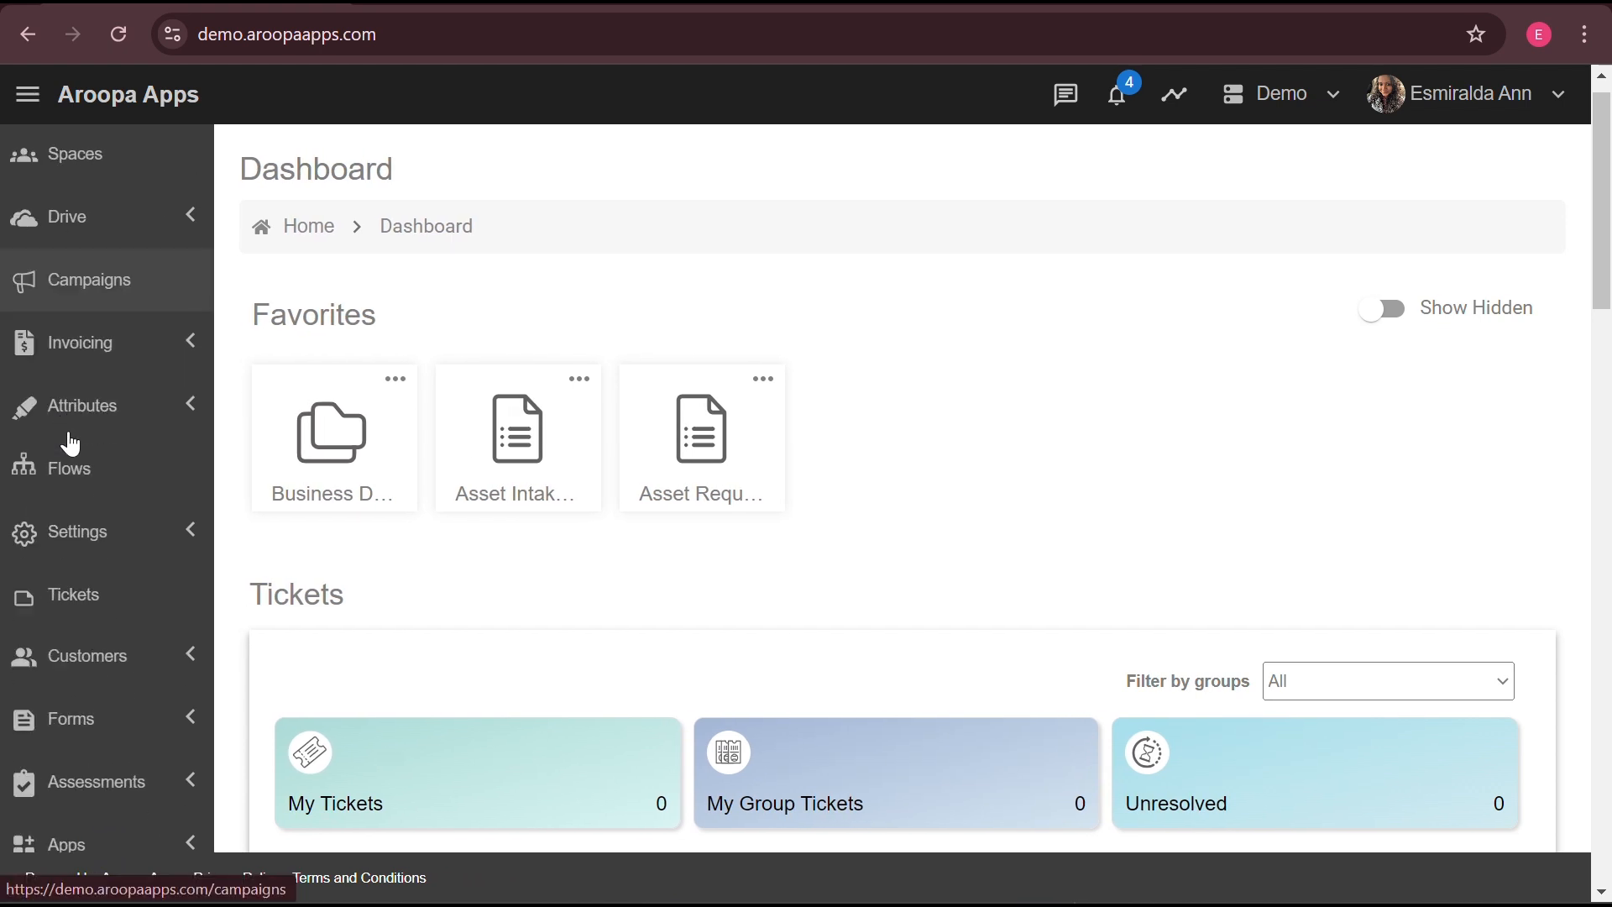
click(189, 535)
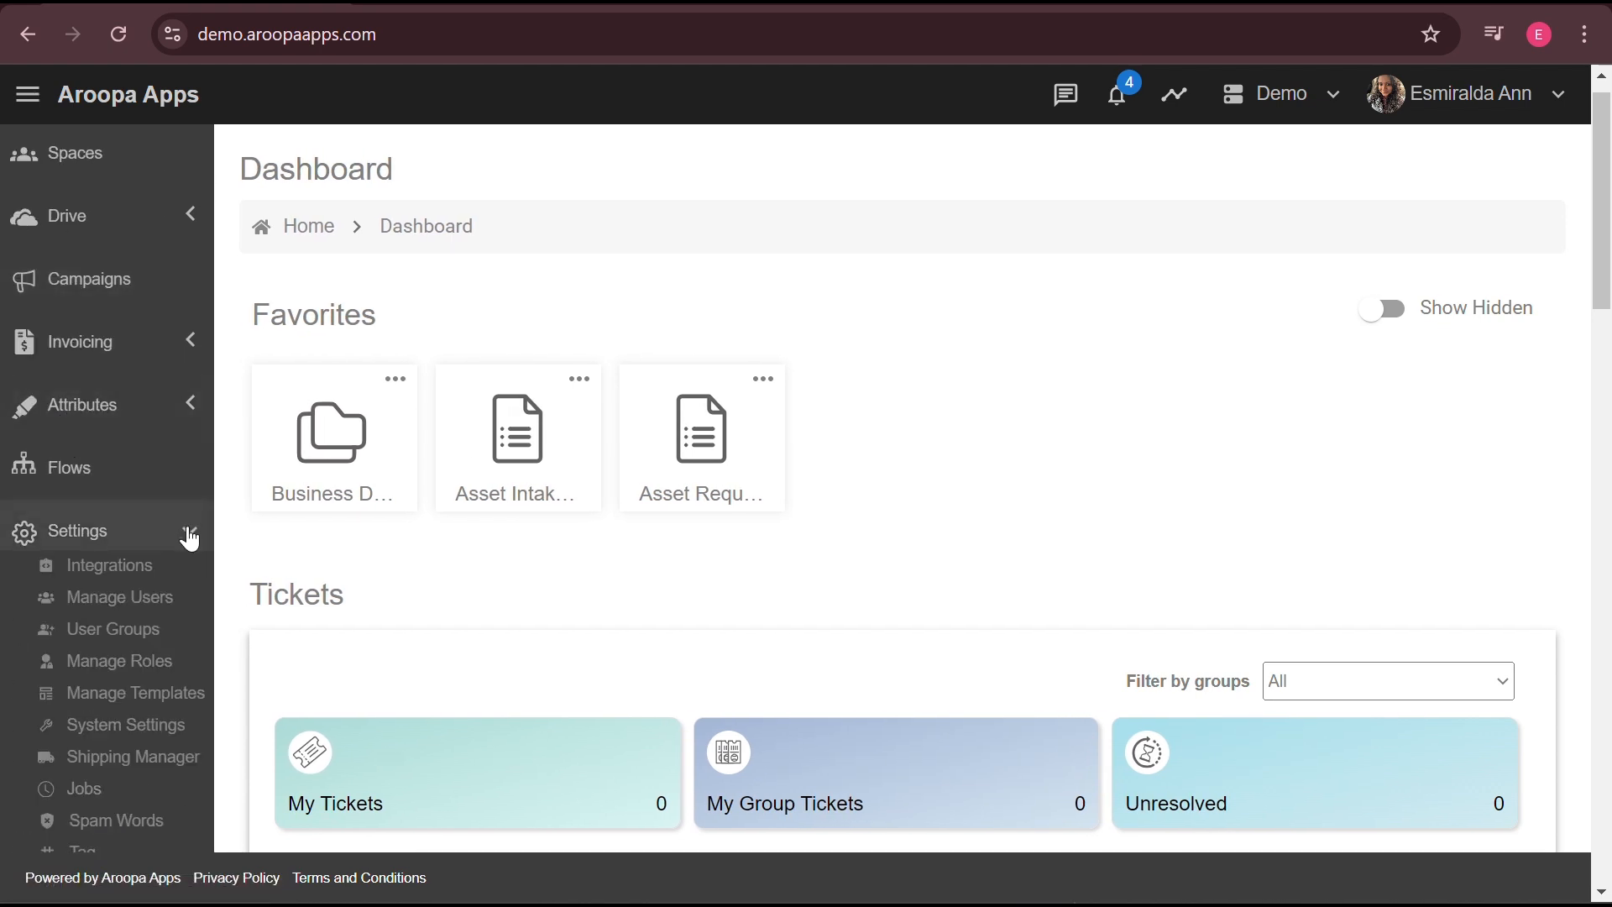
scroll(119, 703, down, 3)
click(119, 703)
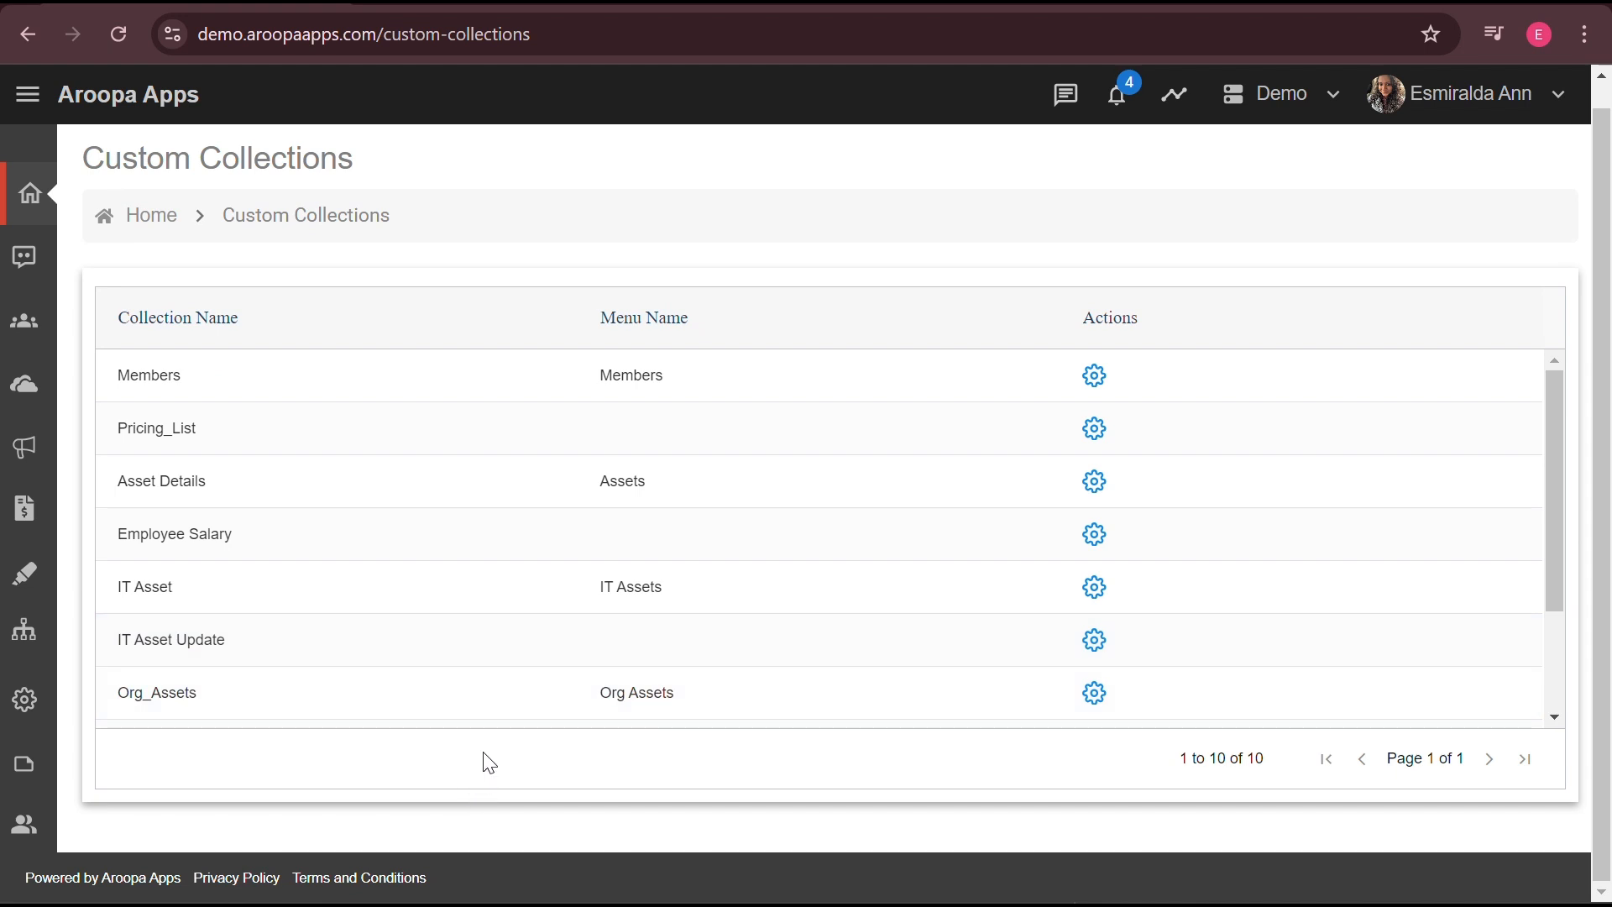
scroll(502, 637, down, 2)
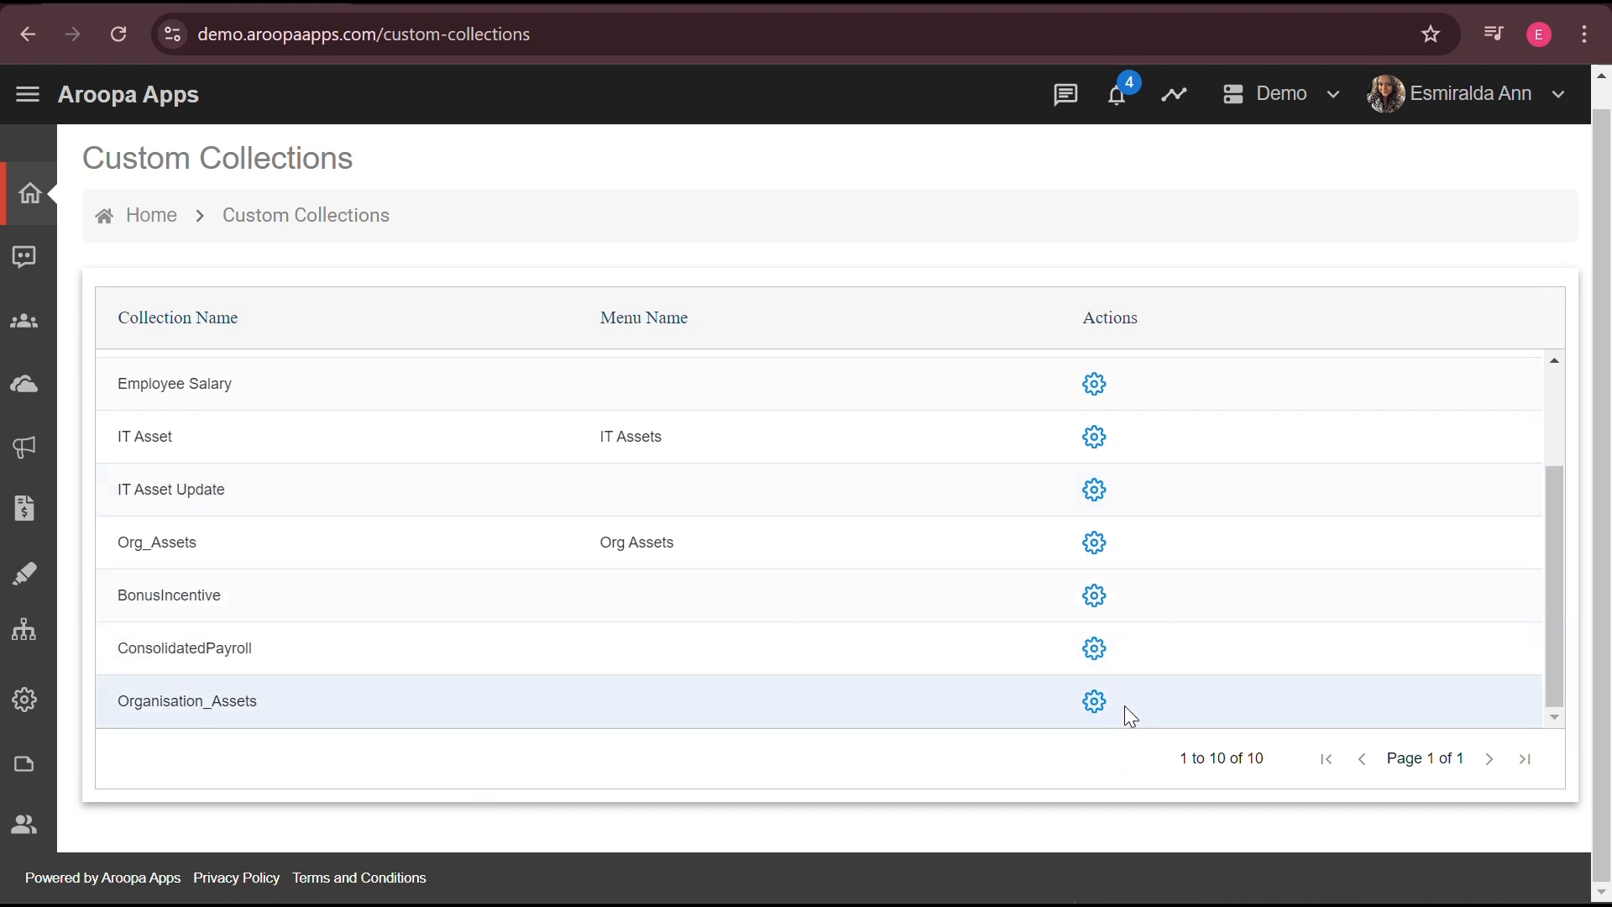
click(1094, 701)
Give the Organisation_Assets collection the menu name Organization Assets and the menu icon web_asset
click(698, 277)
text(O)
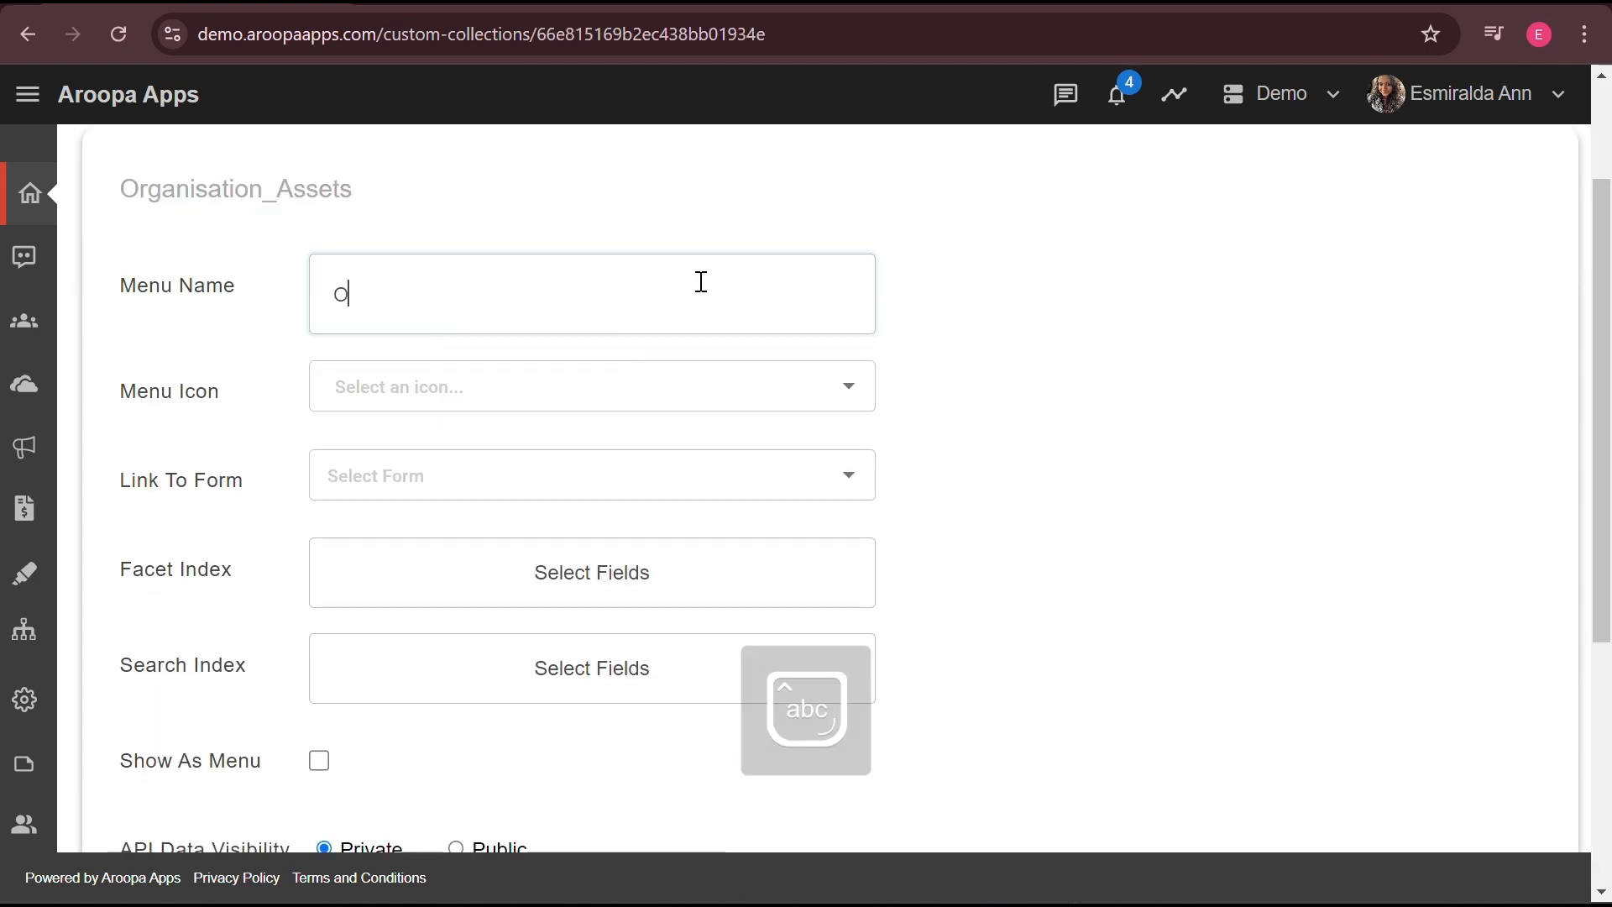
text(rganization Assets)
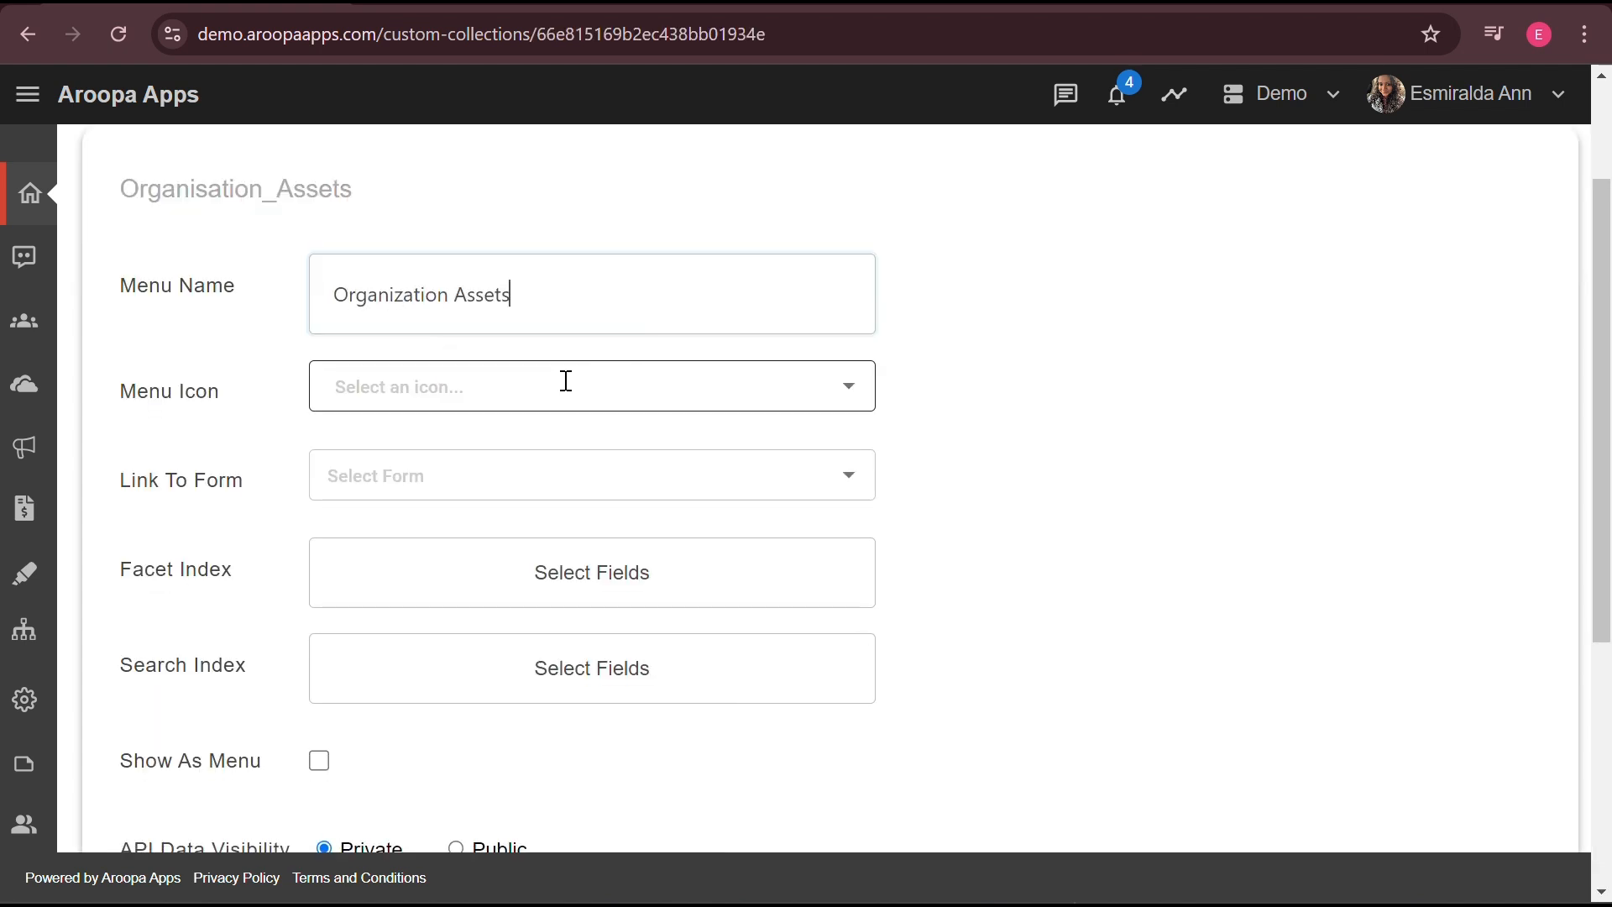
click(566, 380)
Link the Organisation_Assets collection to the List Assets form
click(770, 464)
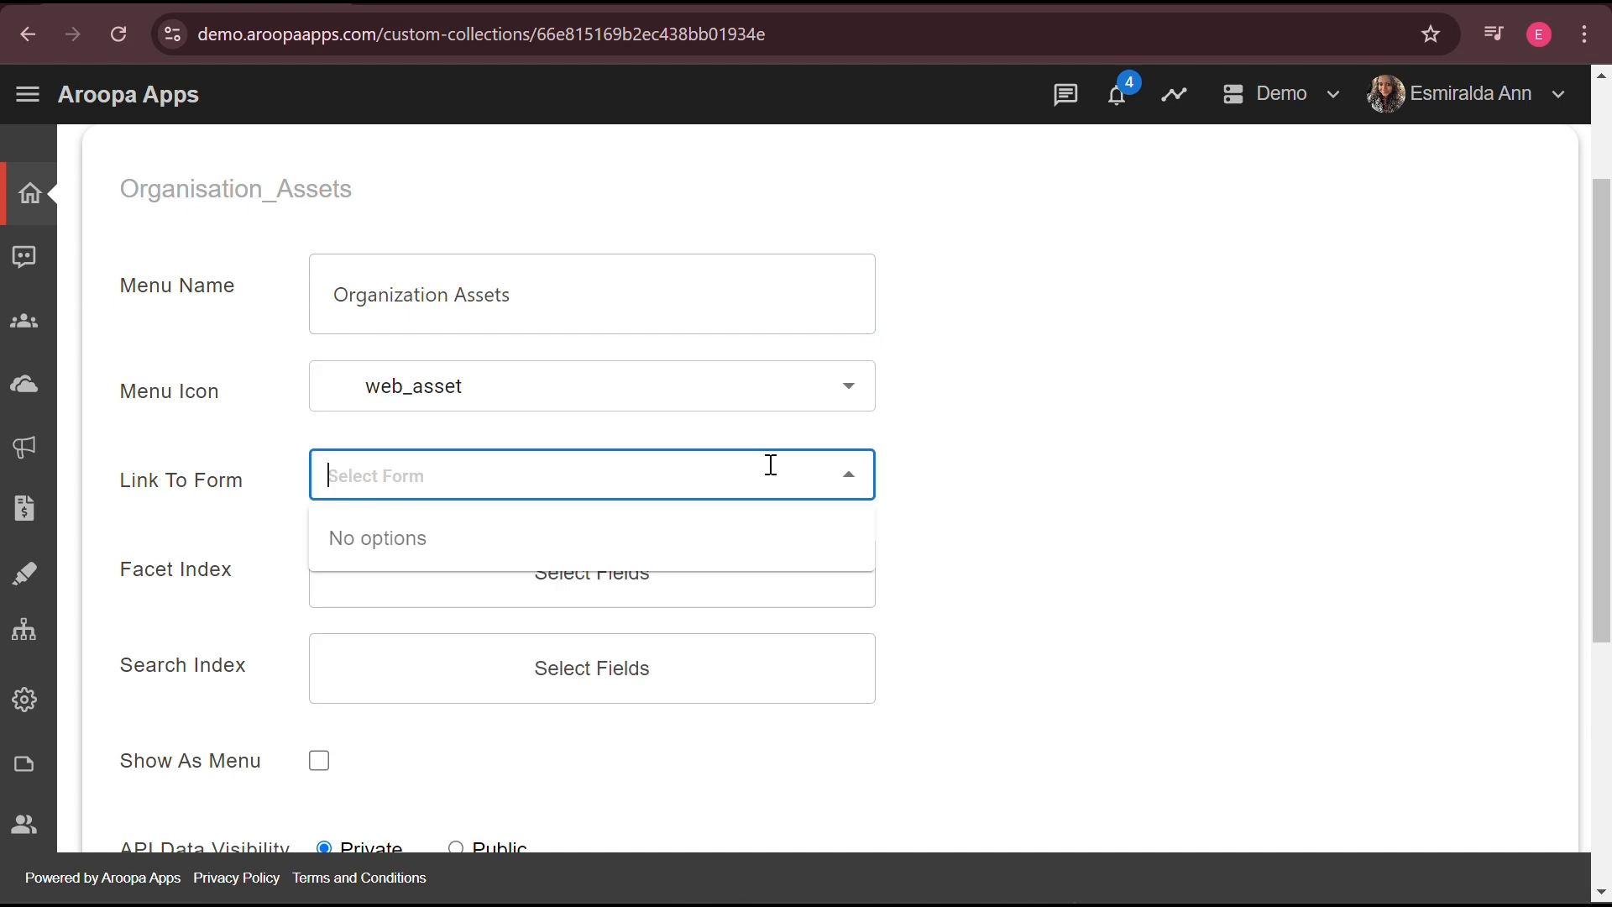
text(lis)
scroll(713, 577, up, 1)
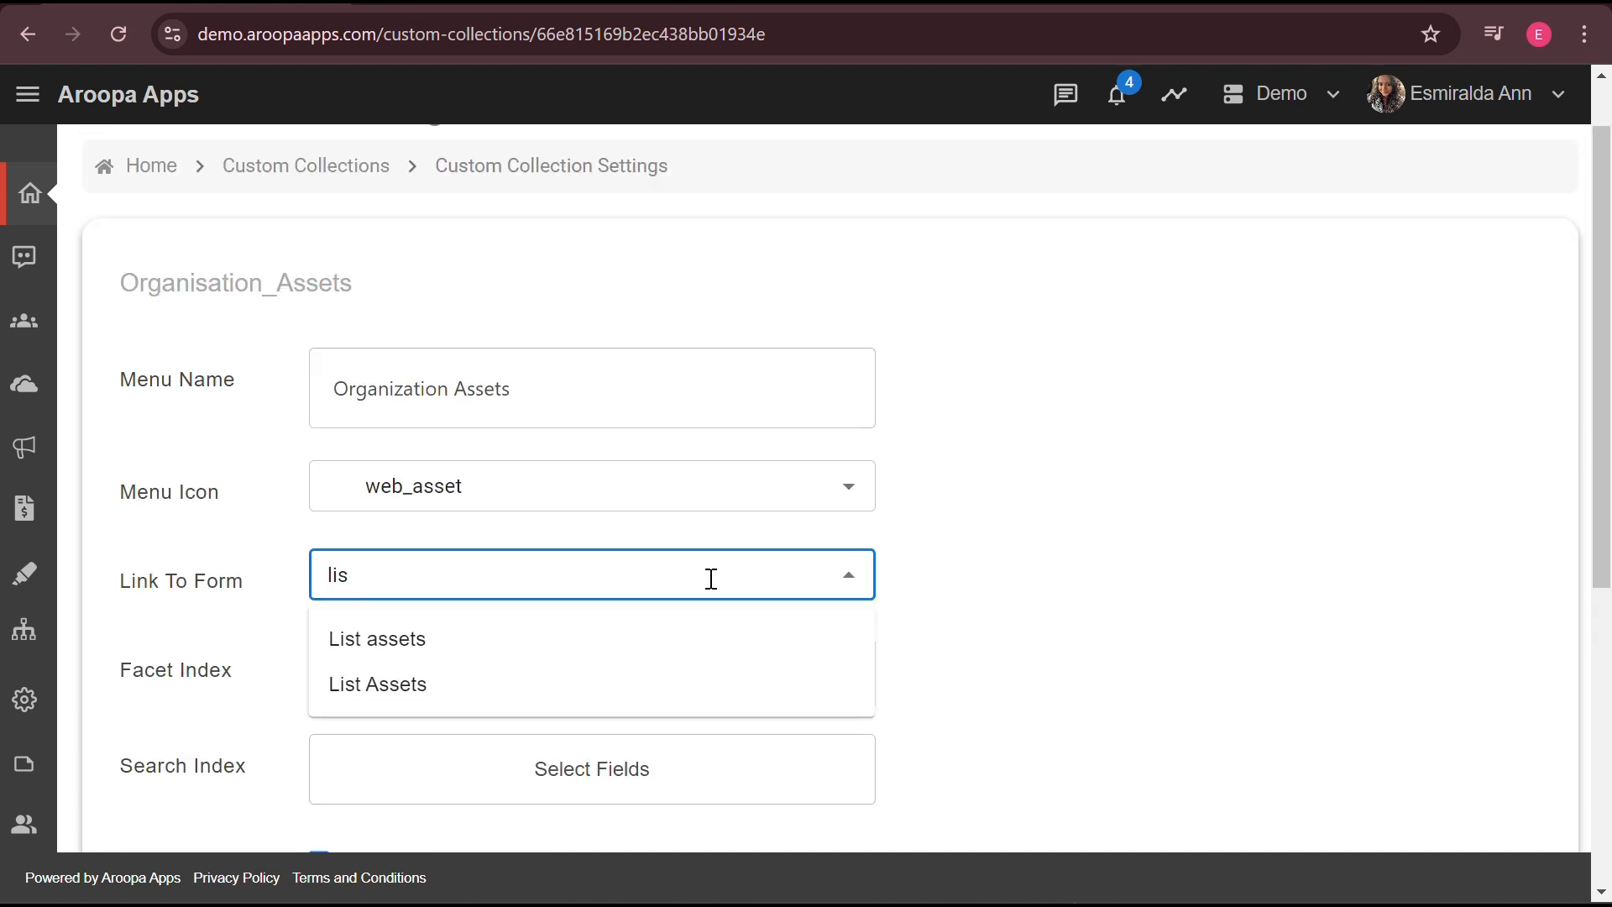
click(454, 703)
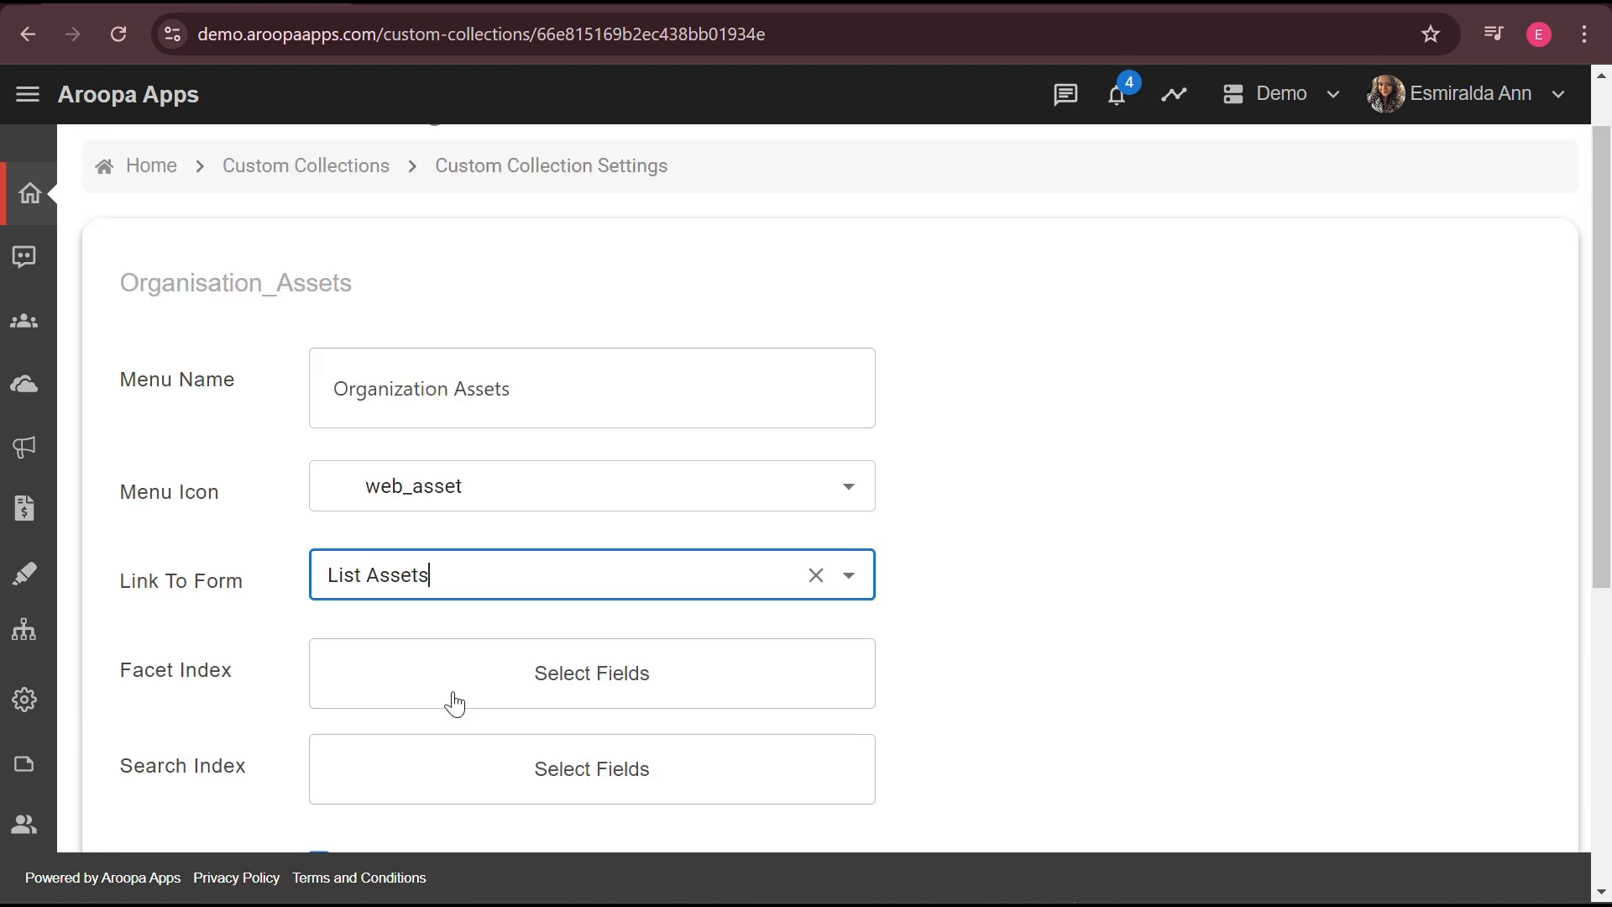
Set the collection's facet index to the fields Department and Asset Type, and open its search index field selection
scroll(592, 571, down, 2)
click(592, 571)
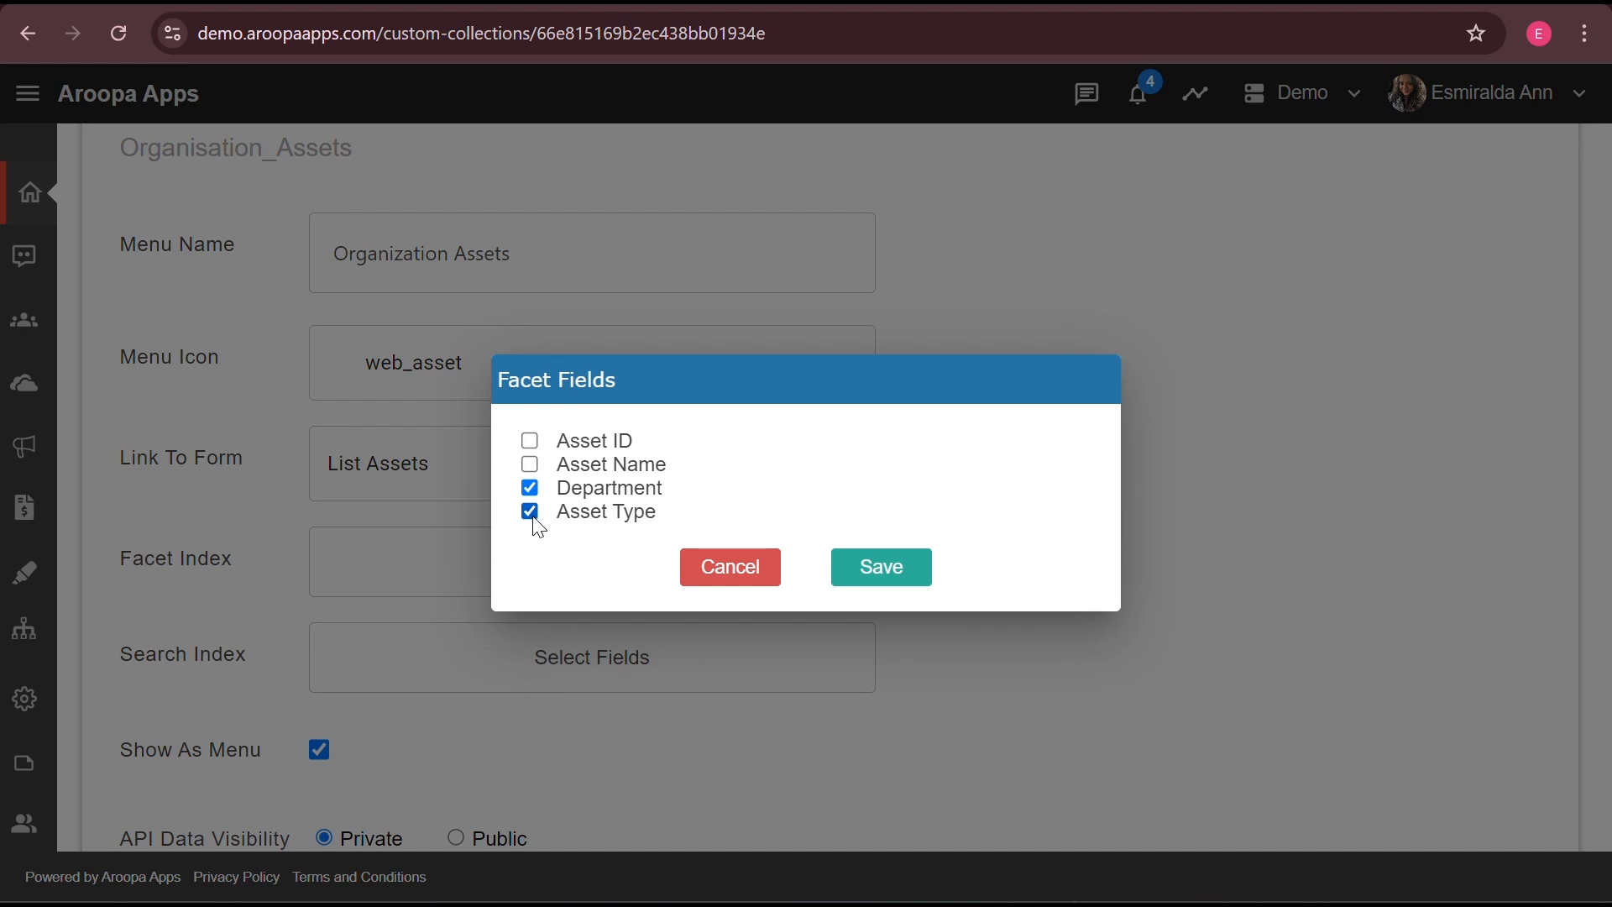
click(728, 566)
click(629, 659)
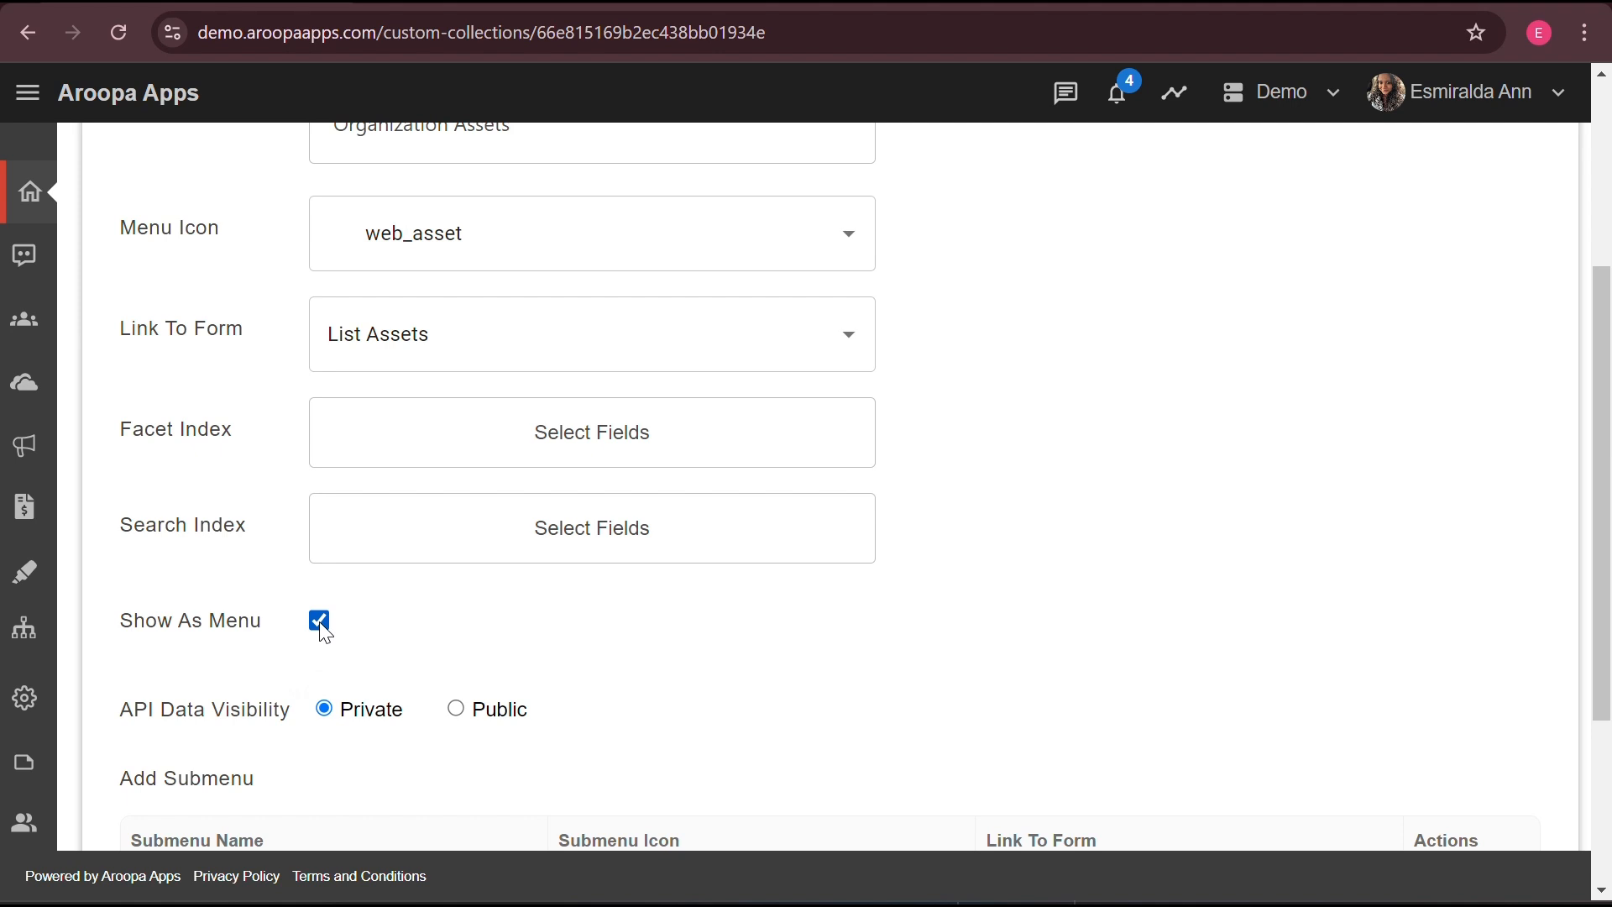
scroll(722, 638, down, 3)
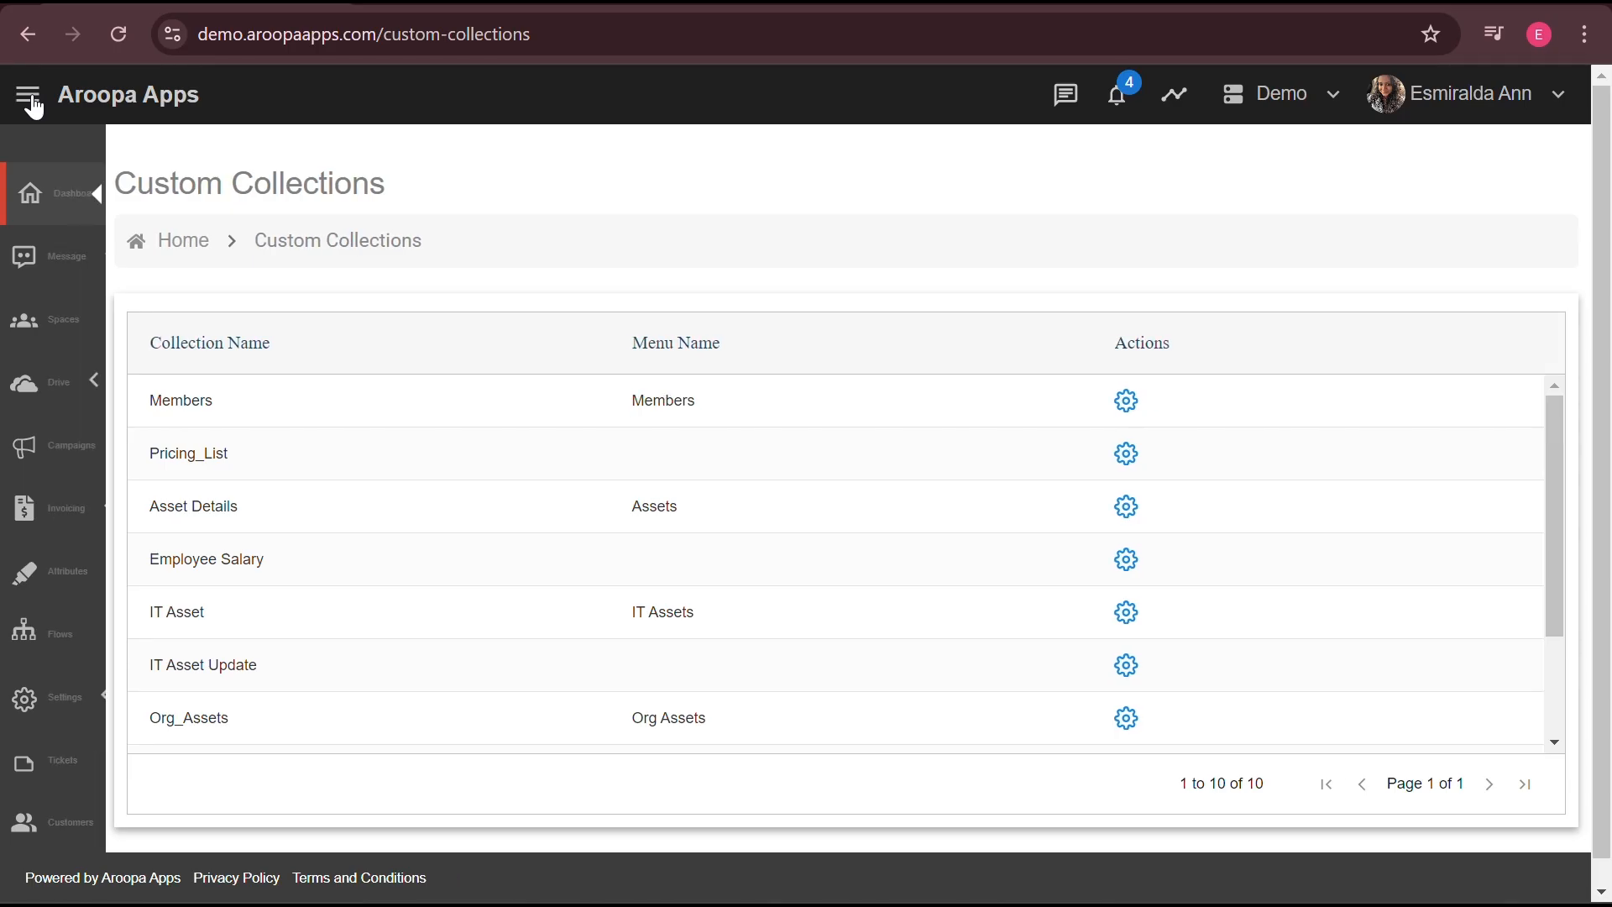
Open the Admin role for editing in the role management settings
click(29, 95)
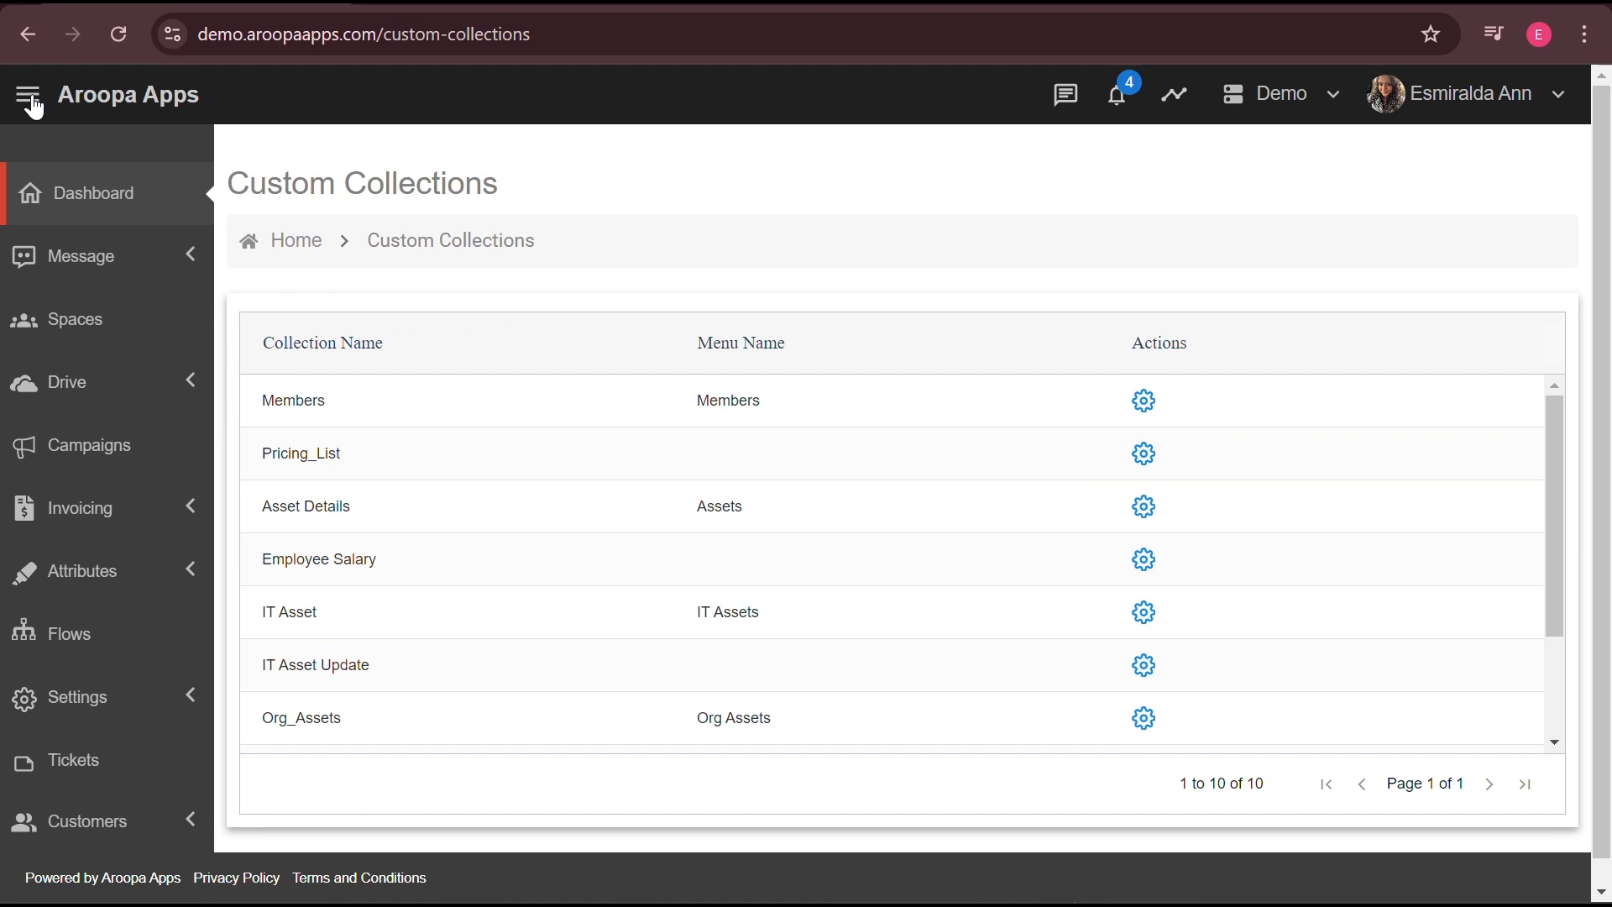
scroll(109, 451, down, 2)
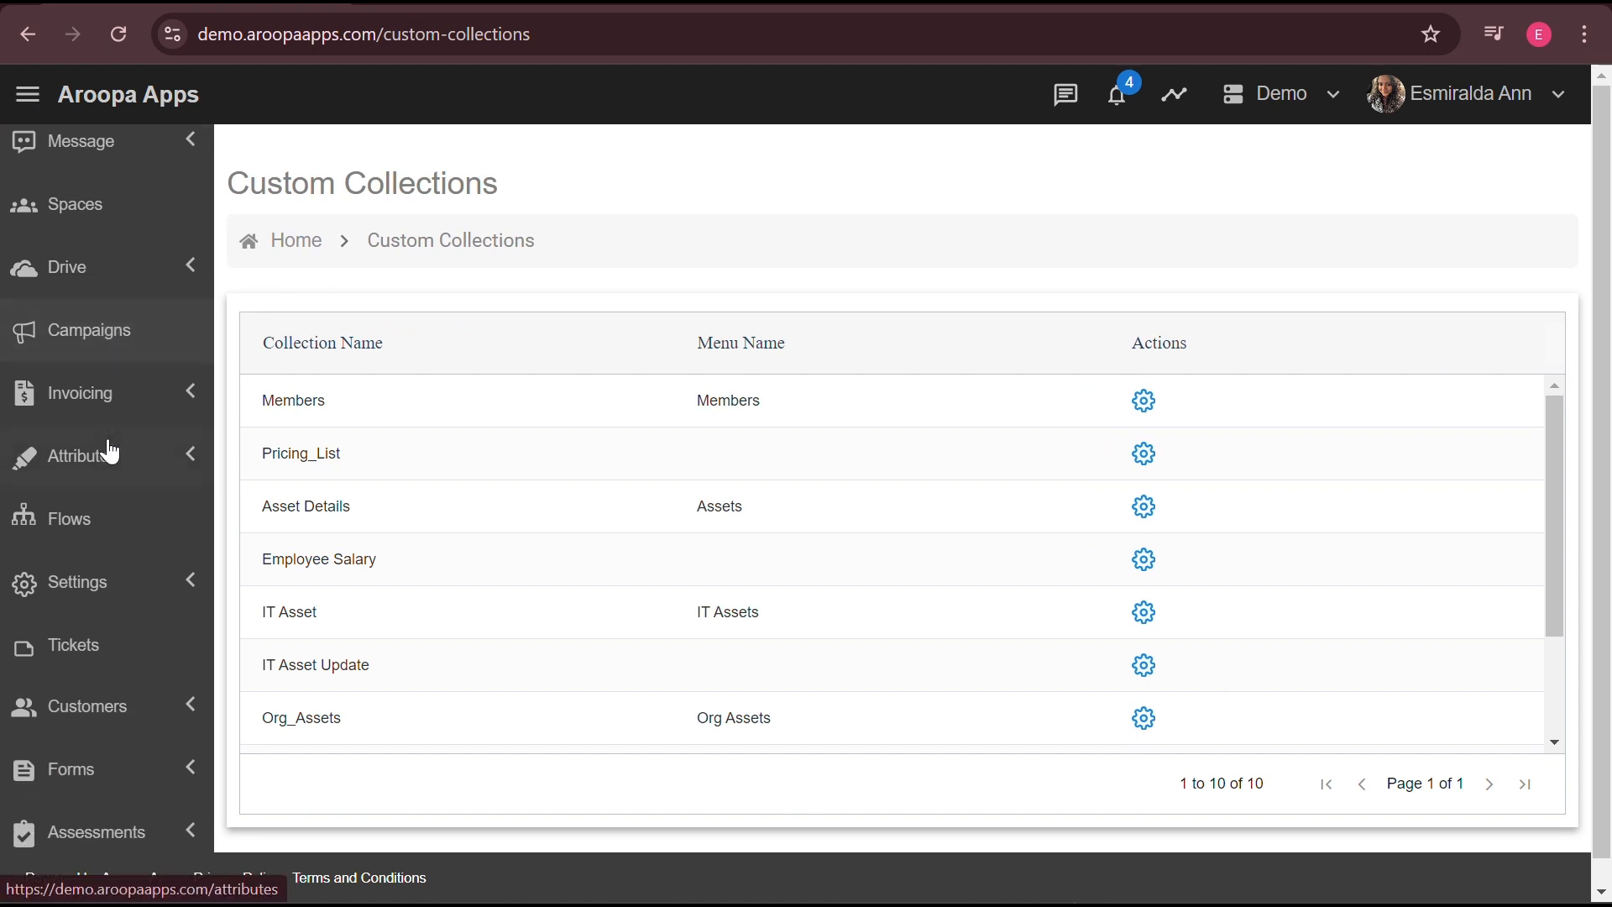
click(190, 585)
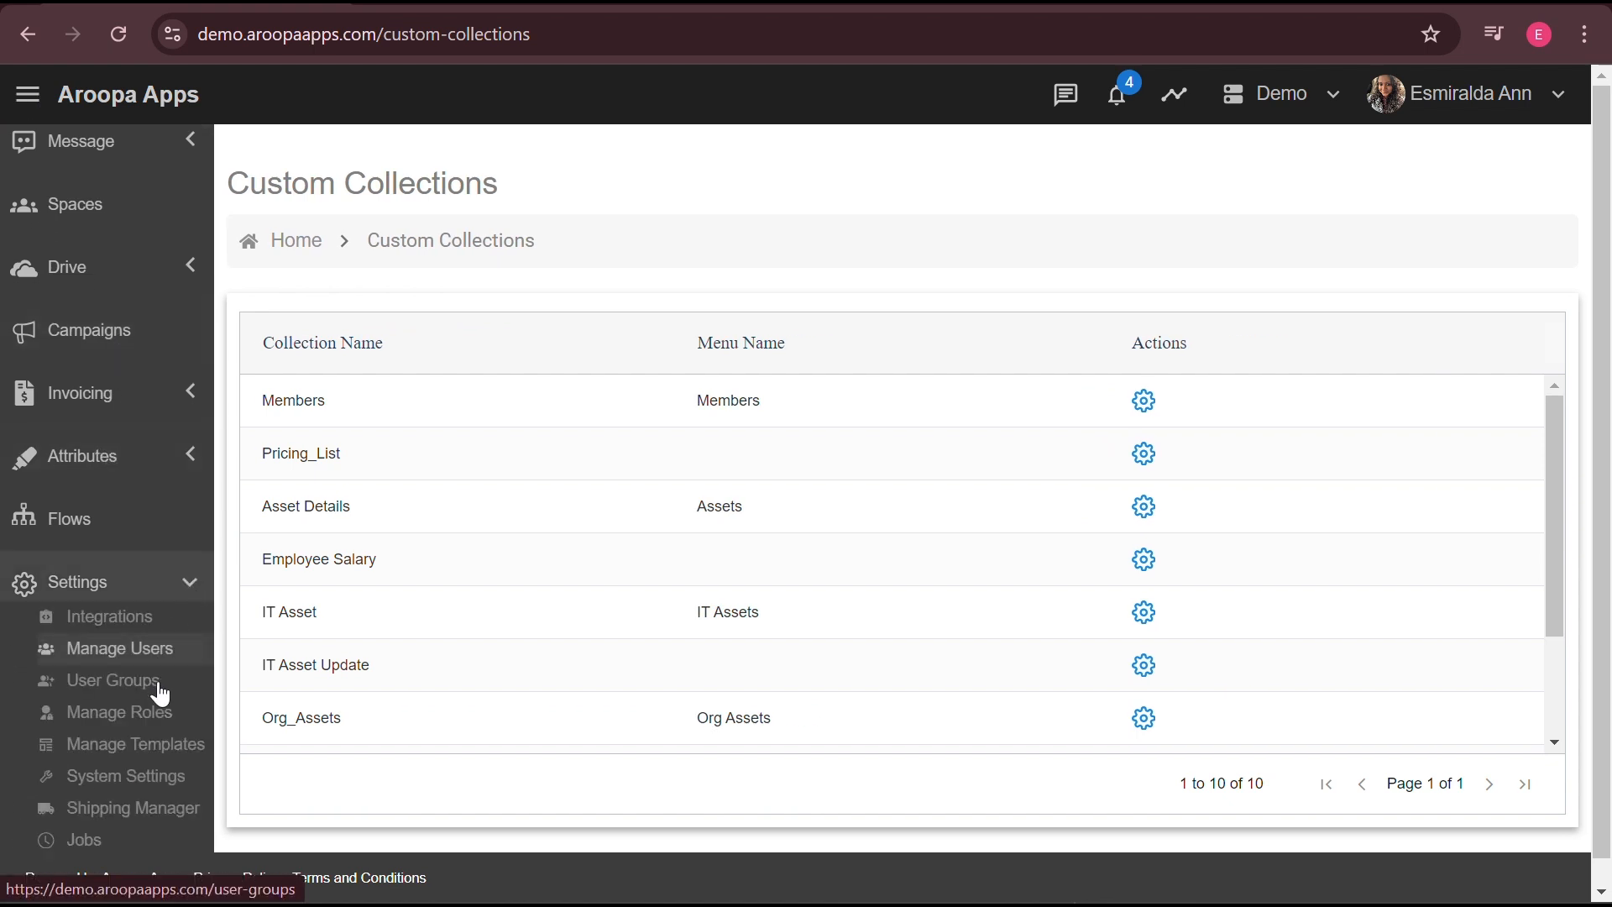
click(154, 715)
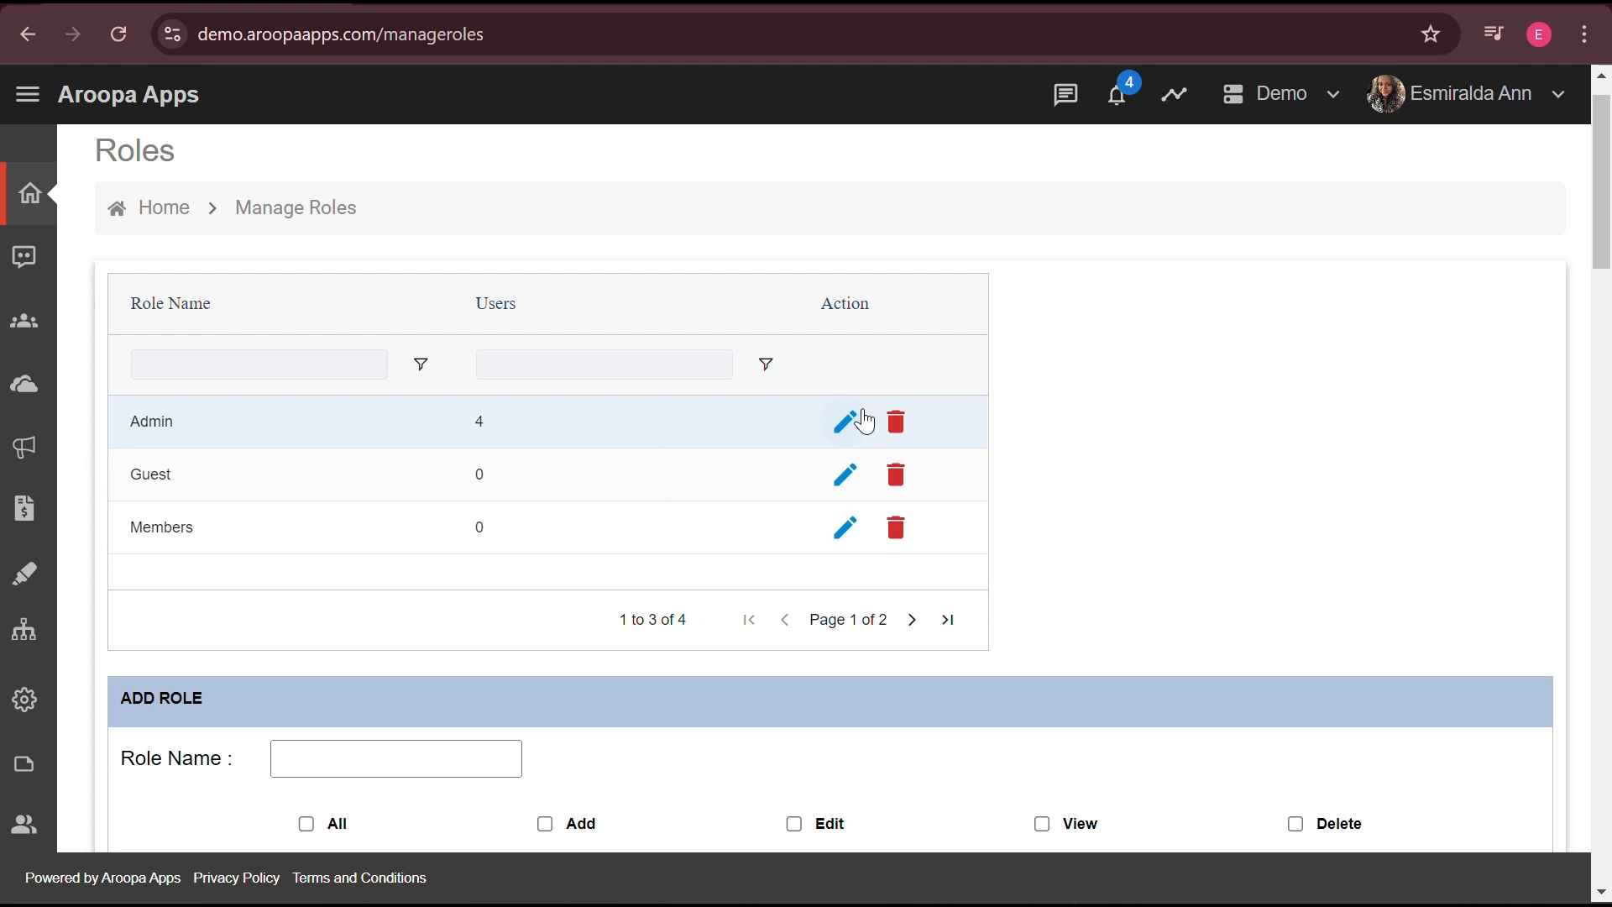
click(846, 422)
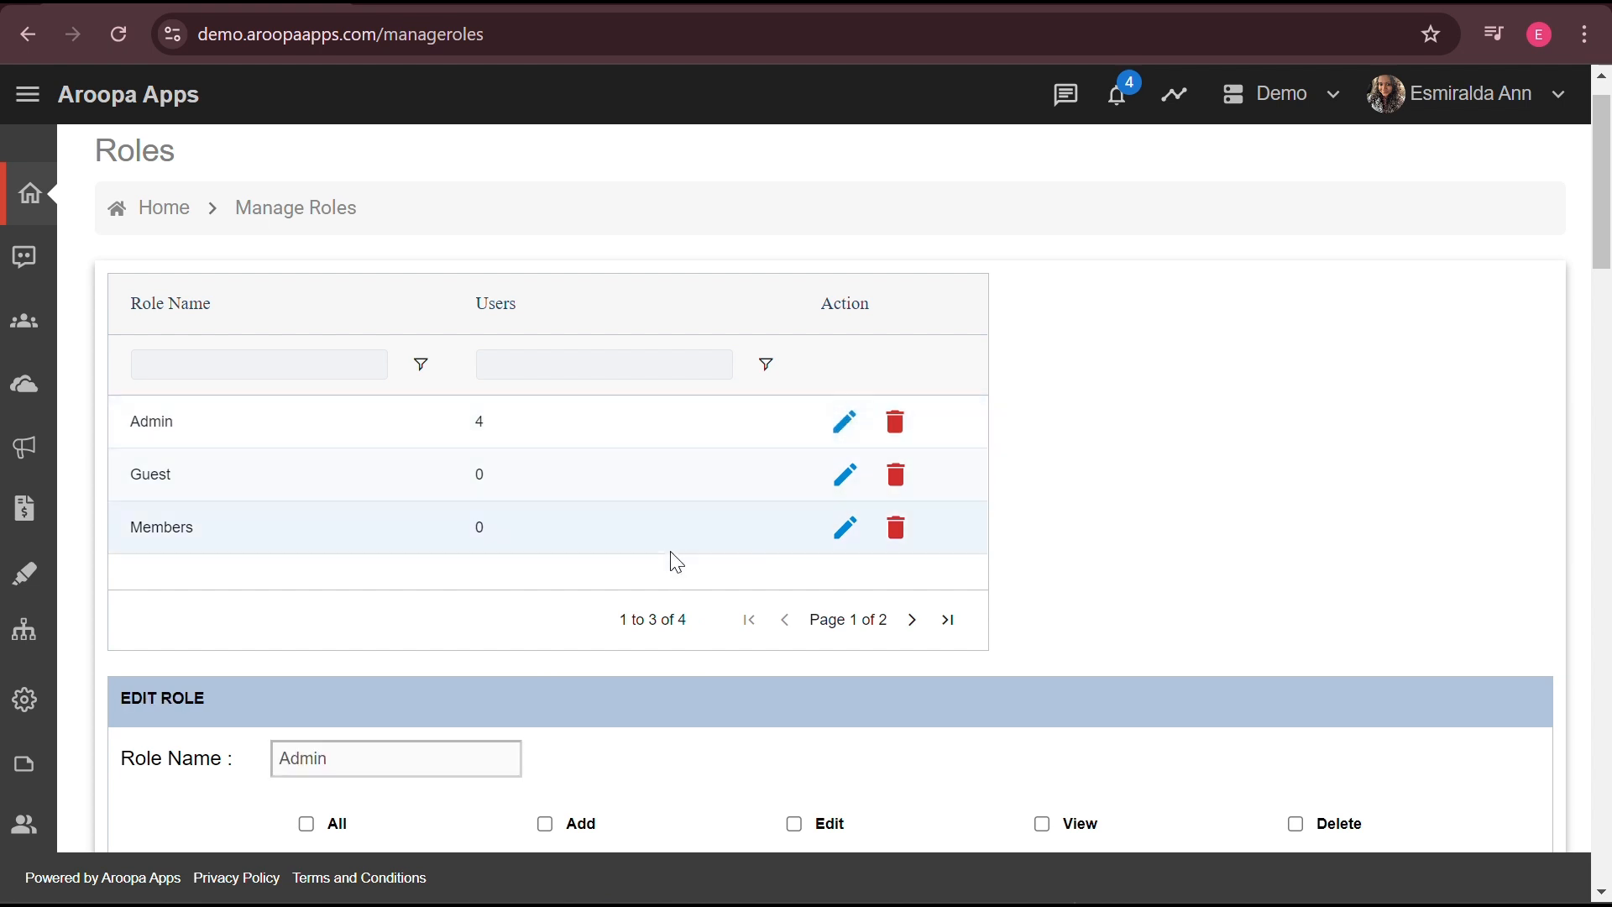
Grant the Admin role Add, Edit, View and Delete permissions for Organization Assets and save the role
scroll(648, 734, down, 15)
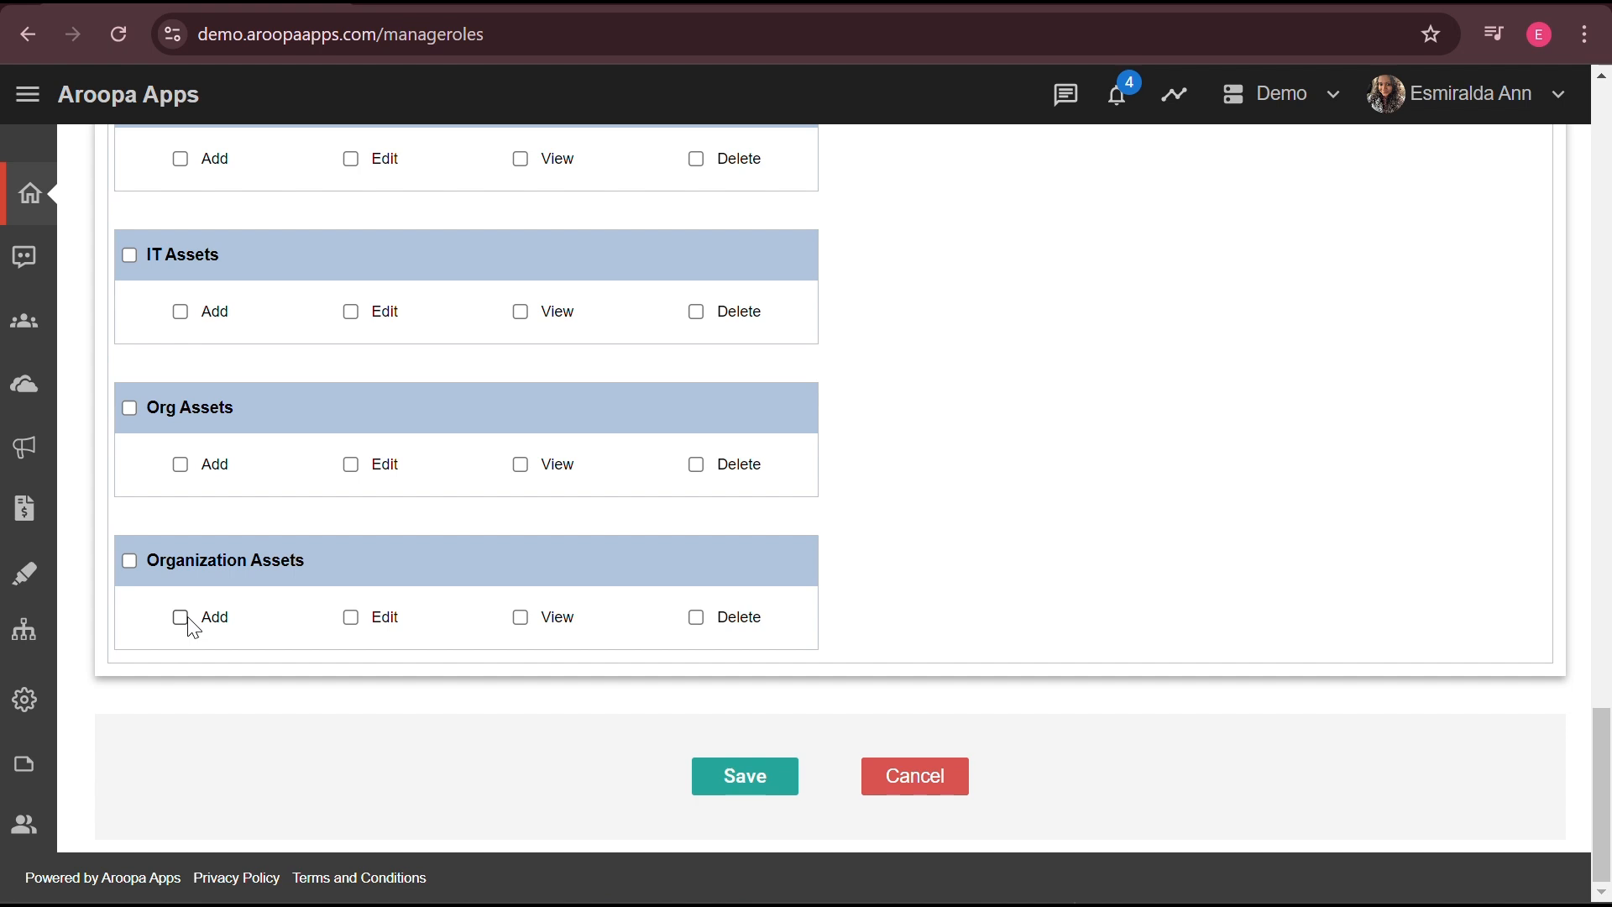
click(130, 561)
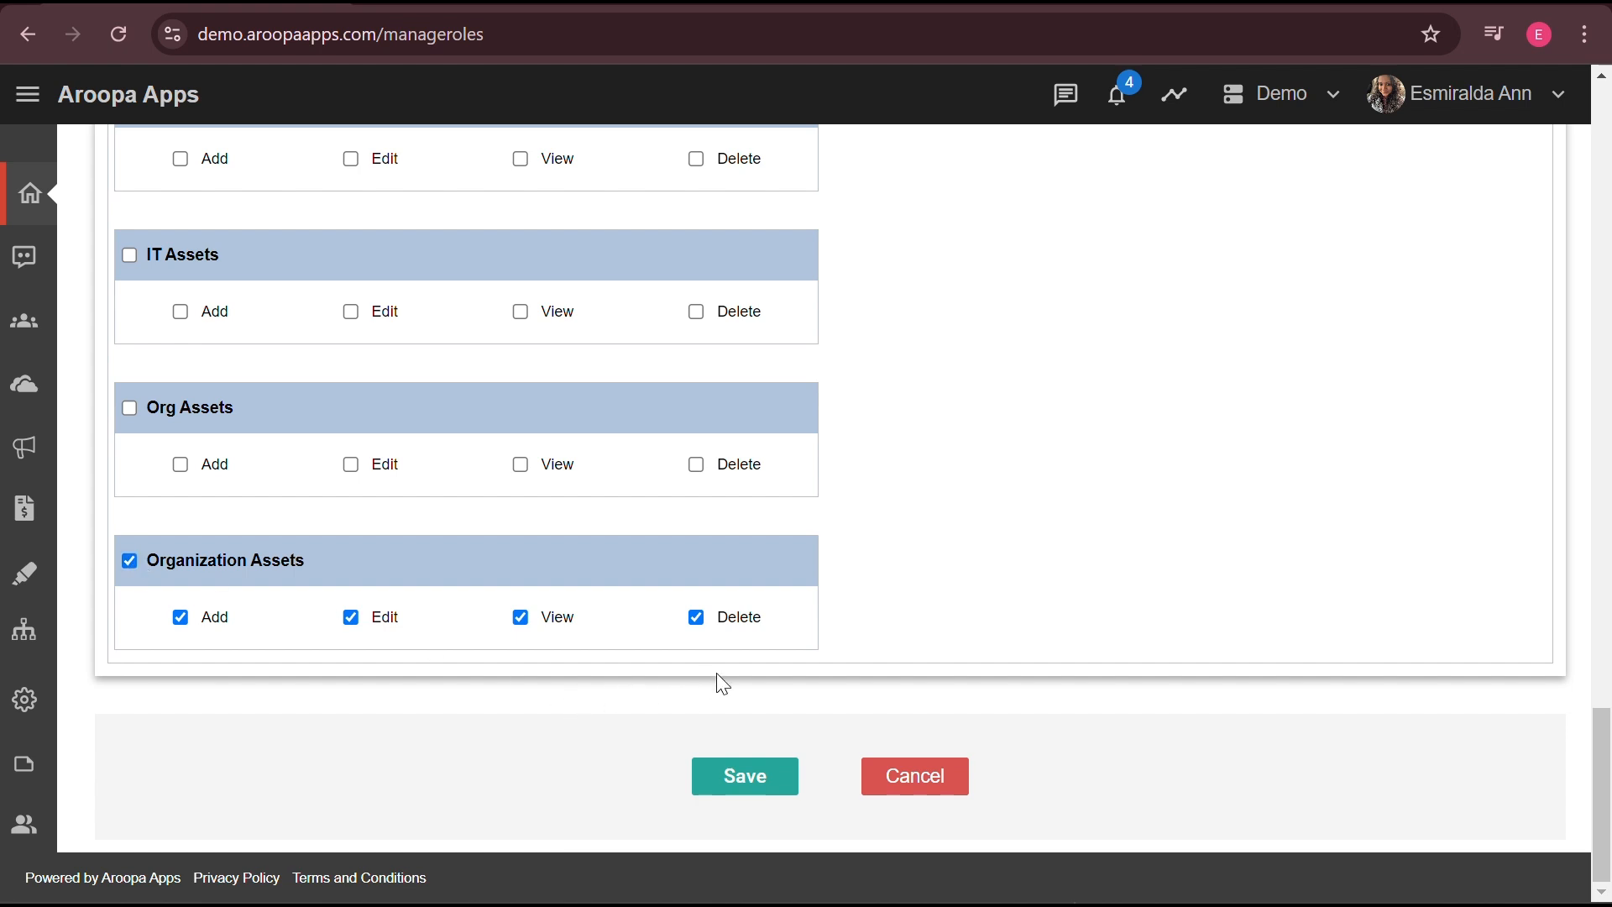
click(760, 791)
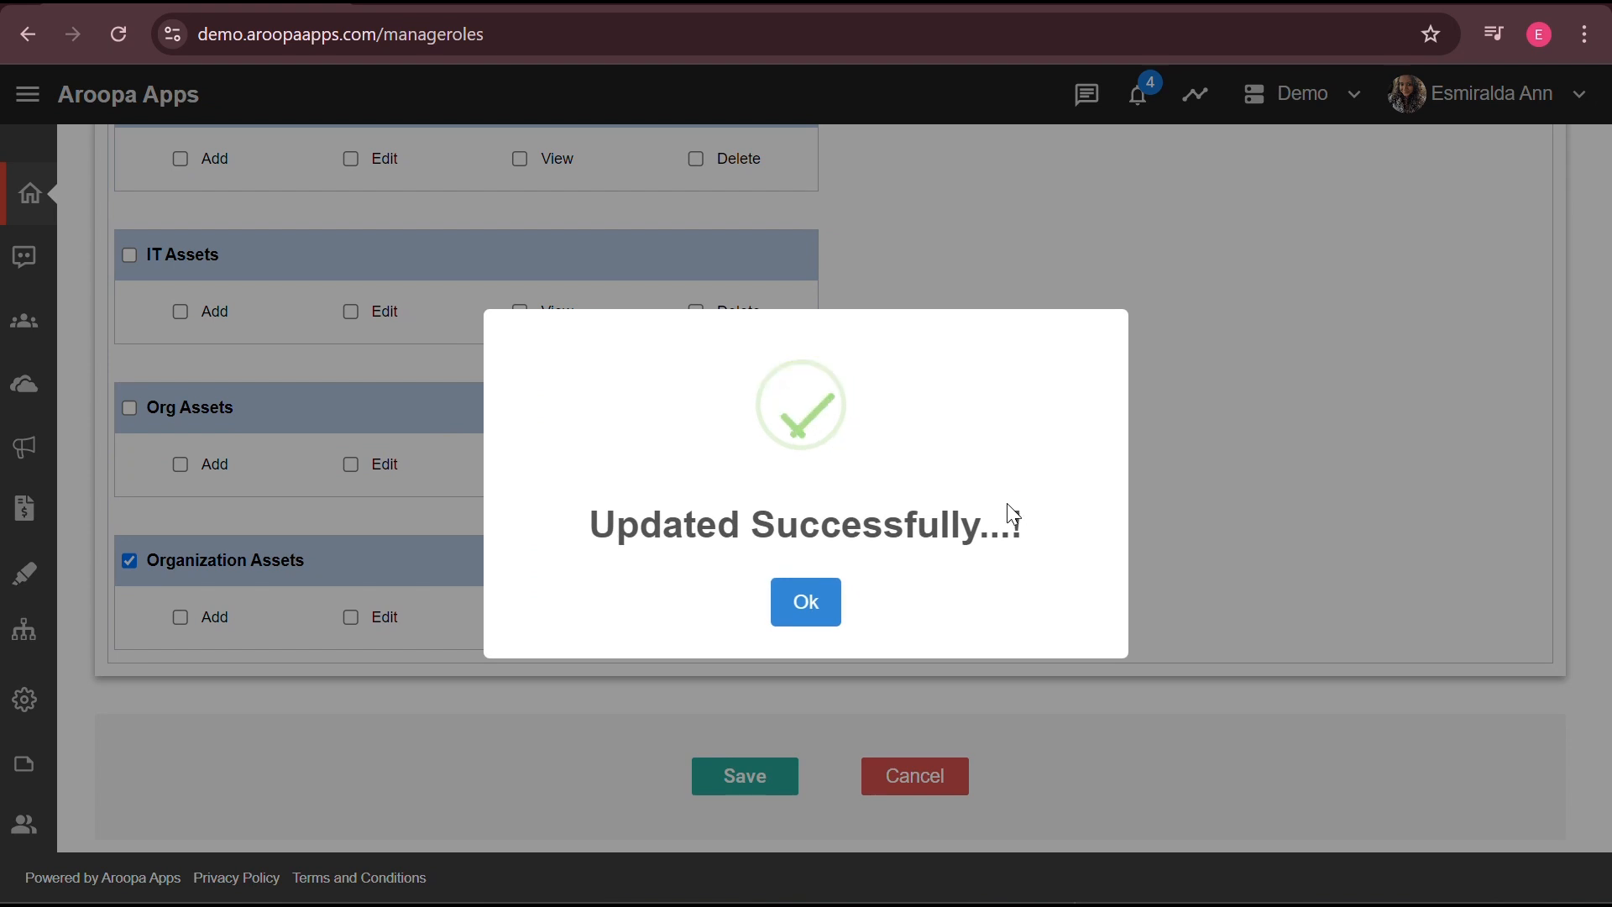
click(812, 604)
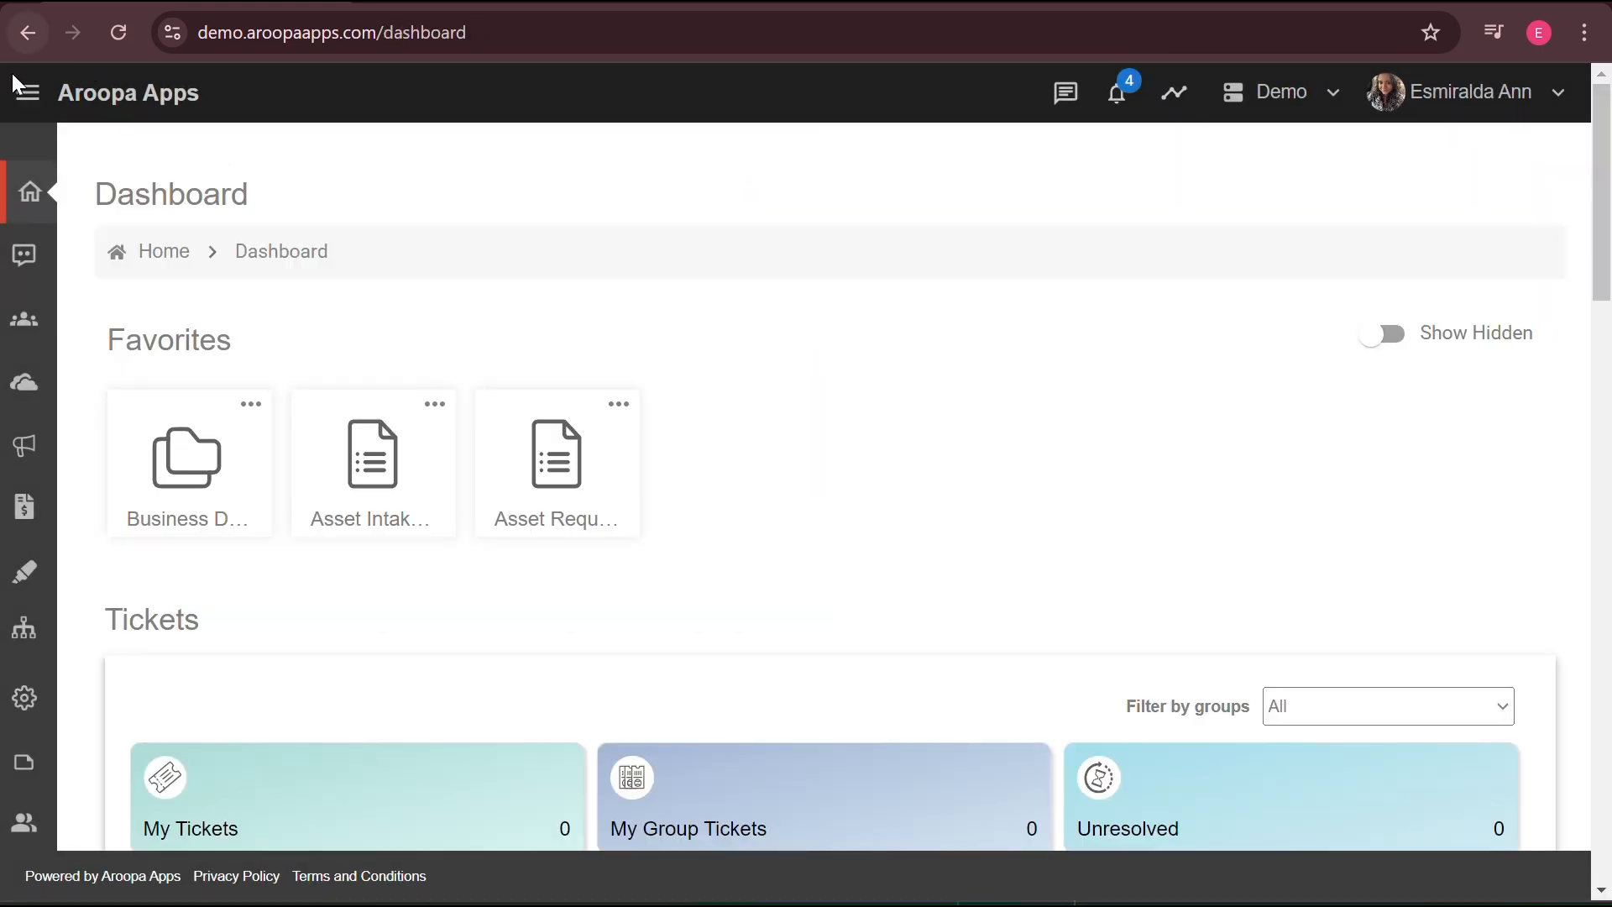
Open the Organization Assets page, search it for laptop01, and clear the search
click(28, 94)
scroll(108, 529, down, 8)
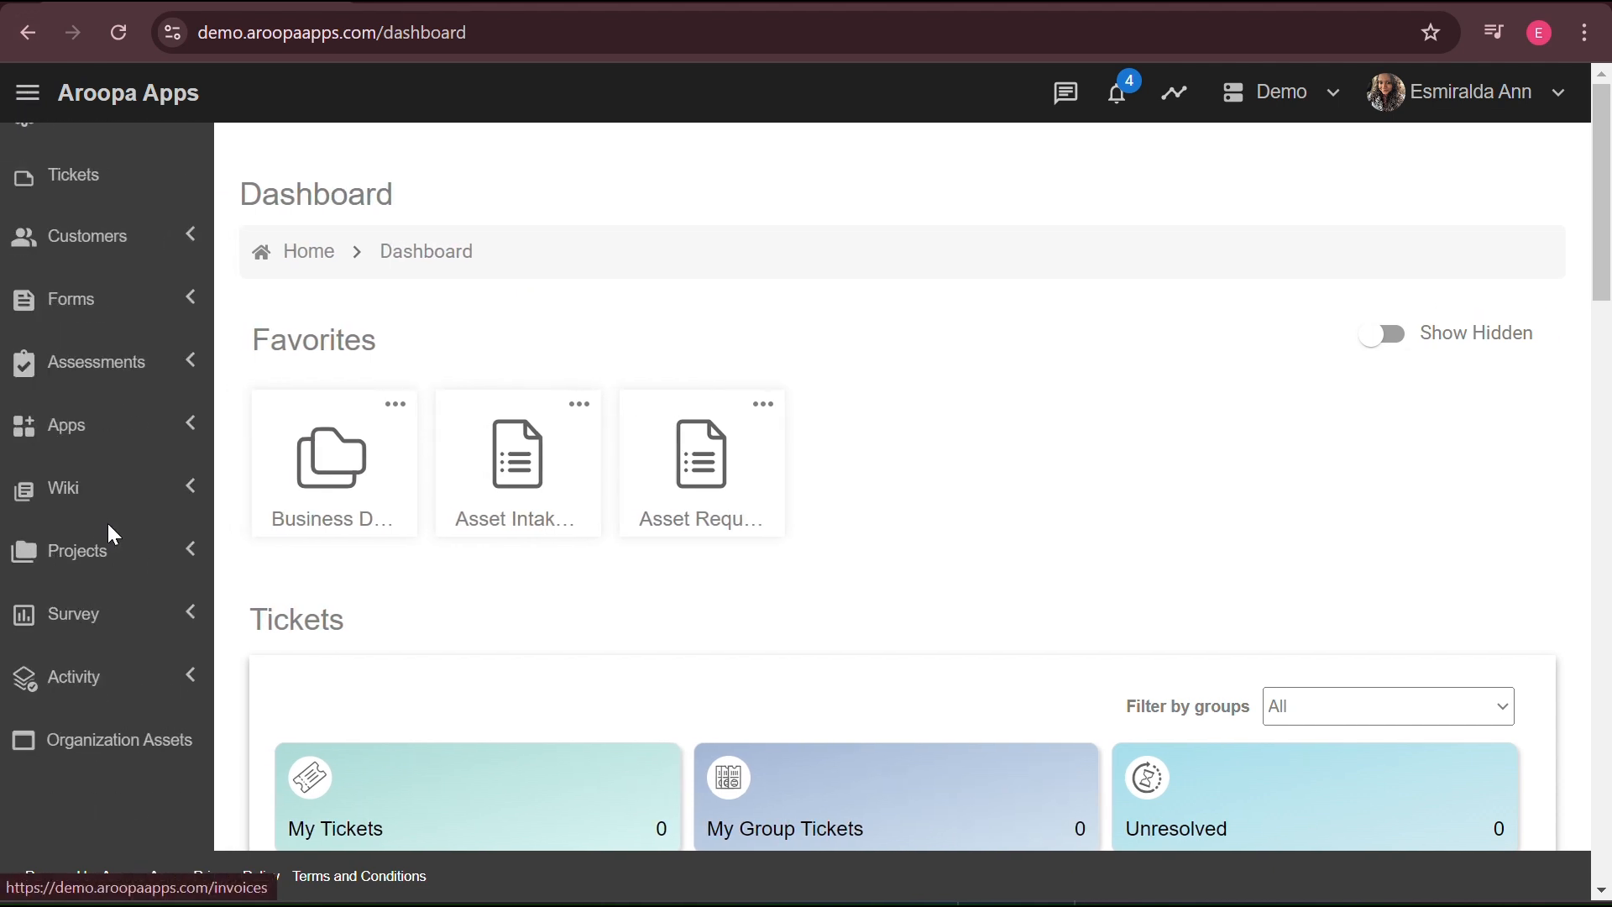
click(97, 744)
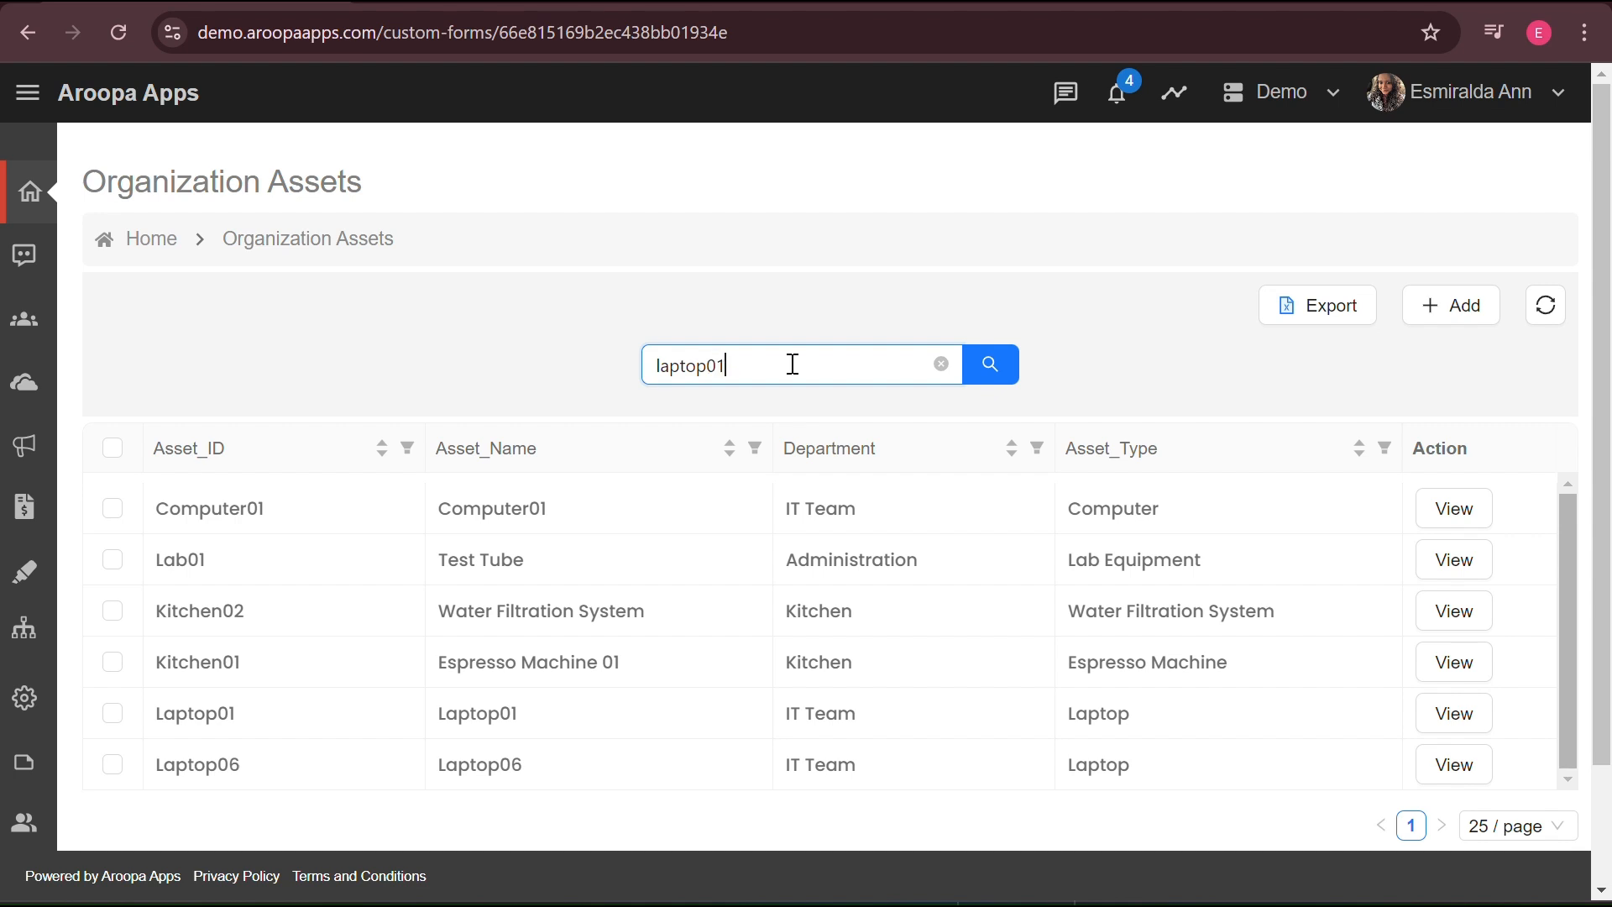
key(Return)
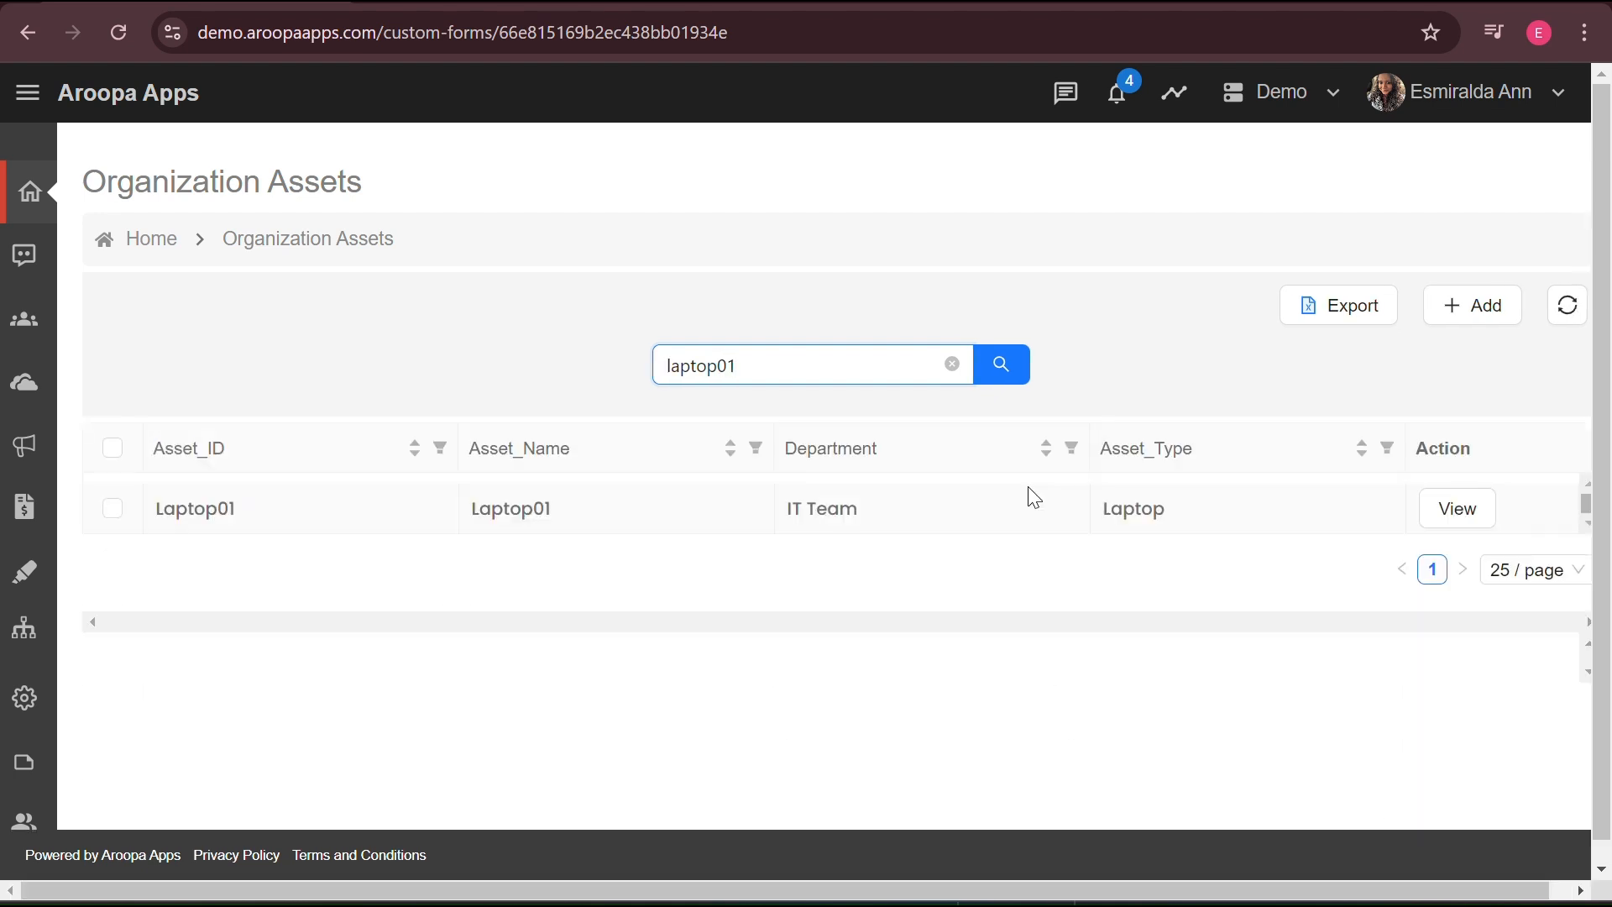
click(951, 365)
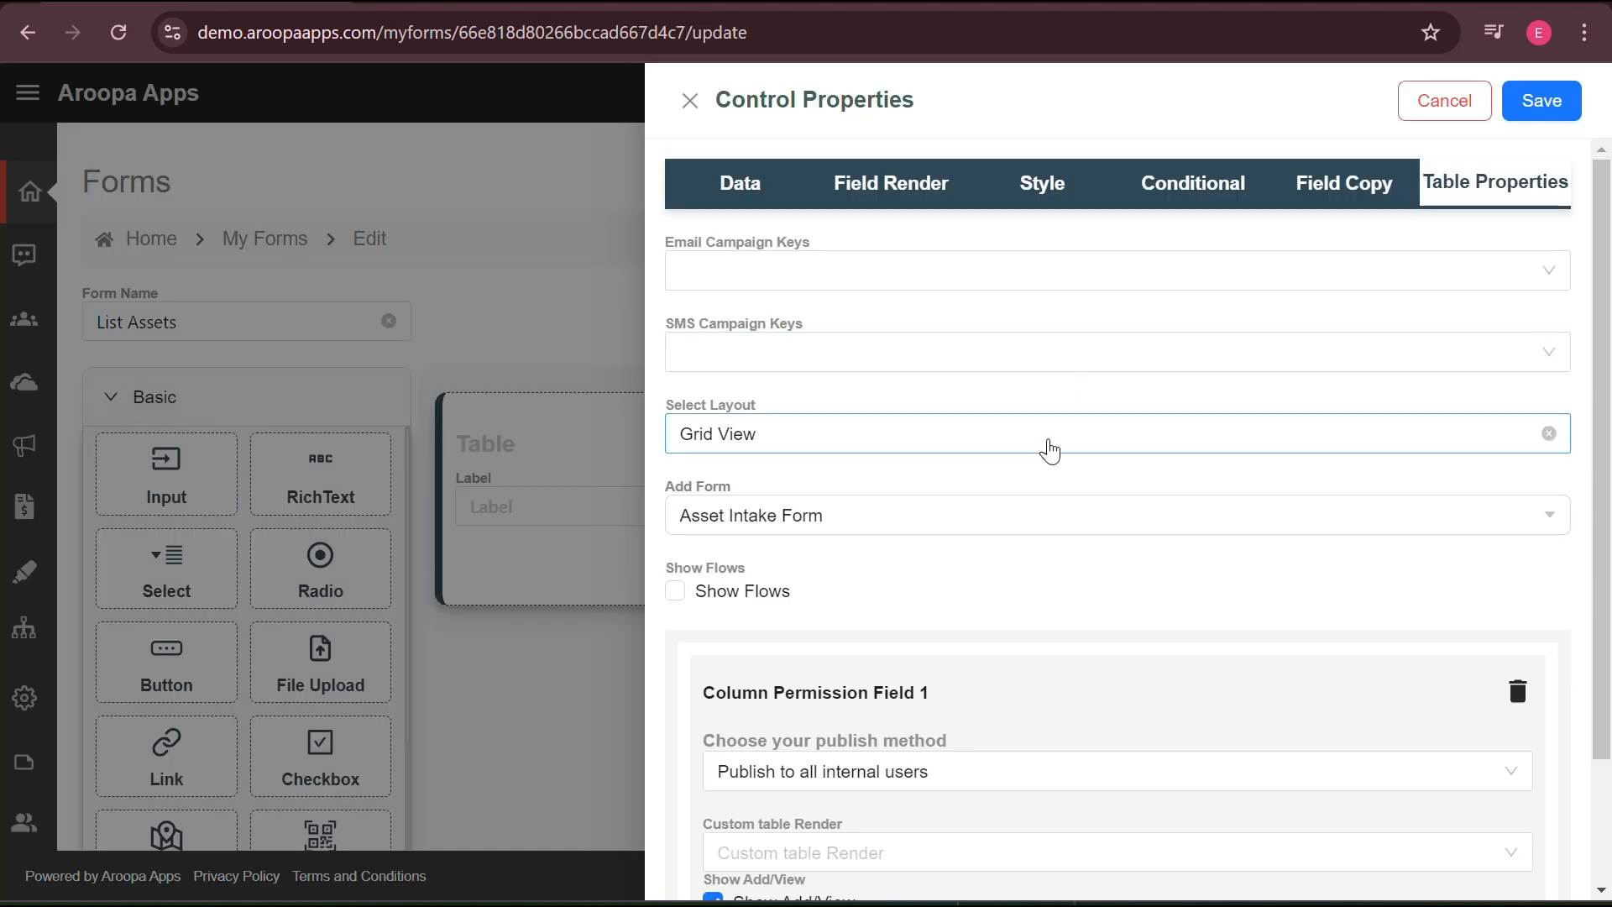
Switch the List Assets table to a layout that shows the asset list beside the selected record's form
click(1043, 444)
click(900, 527)
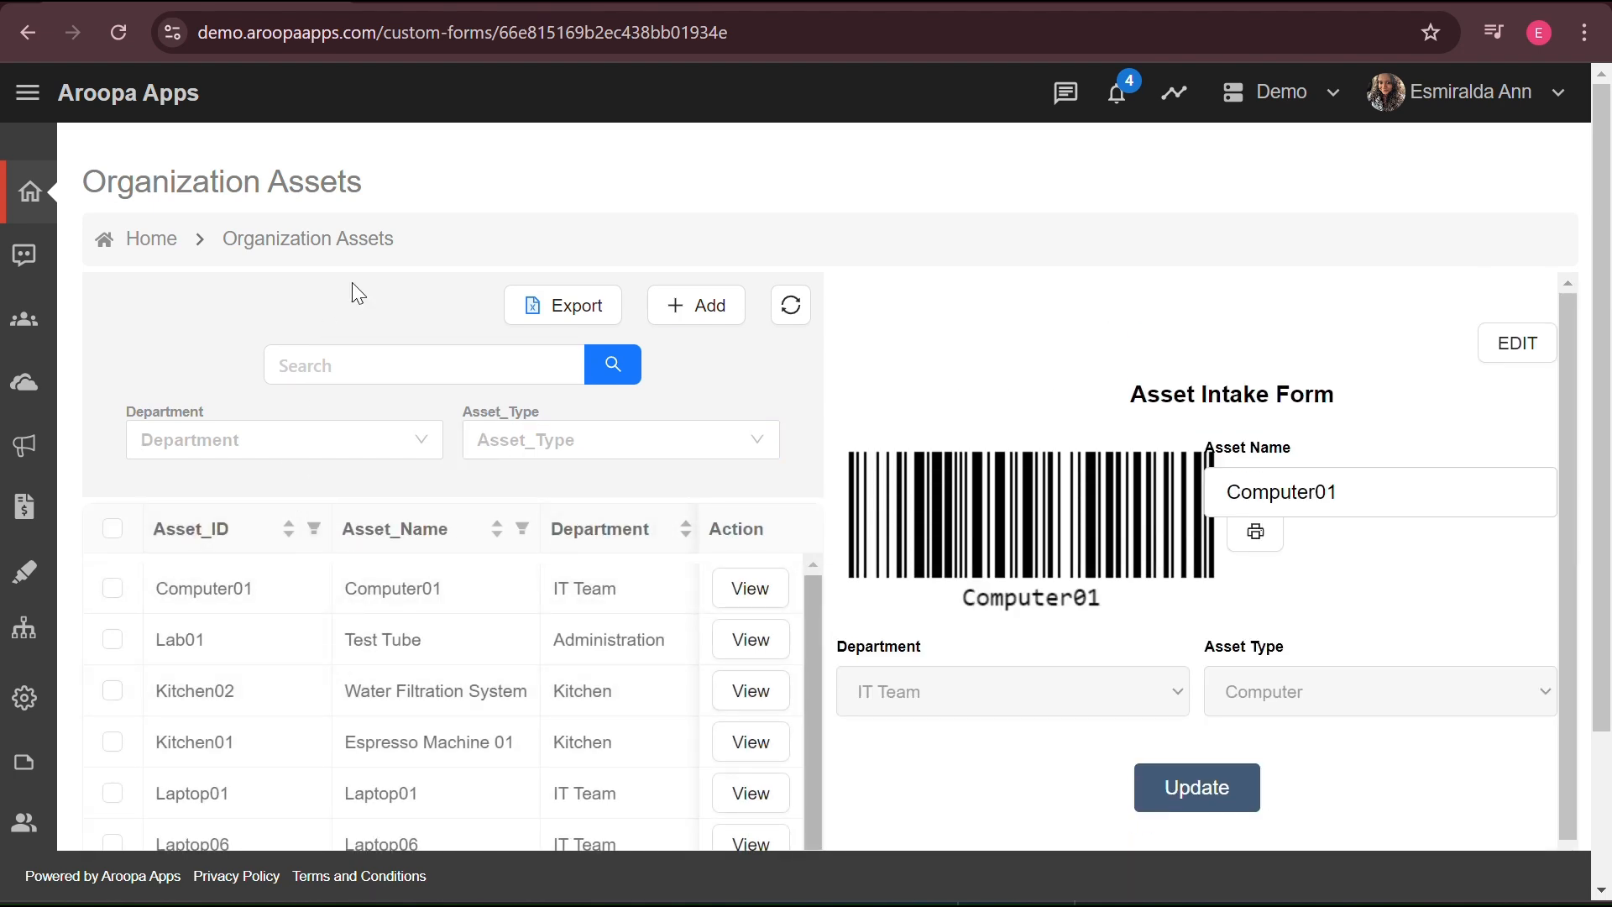
Filter the Organization Assets list by the department IT Team and the asset type Laptop
click(424, 442)
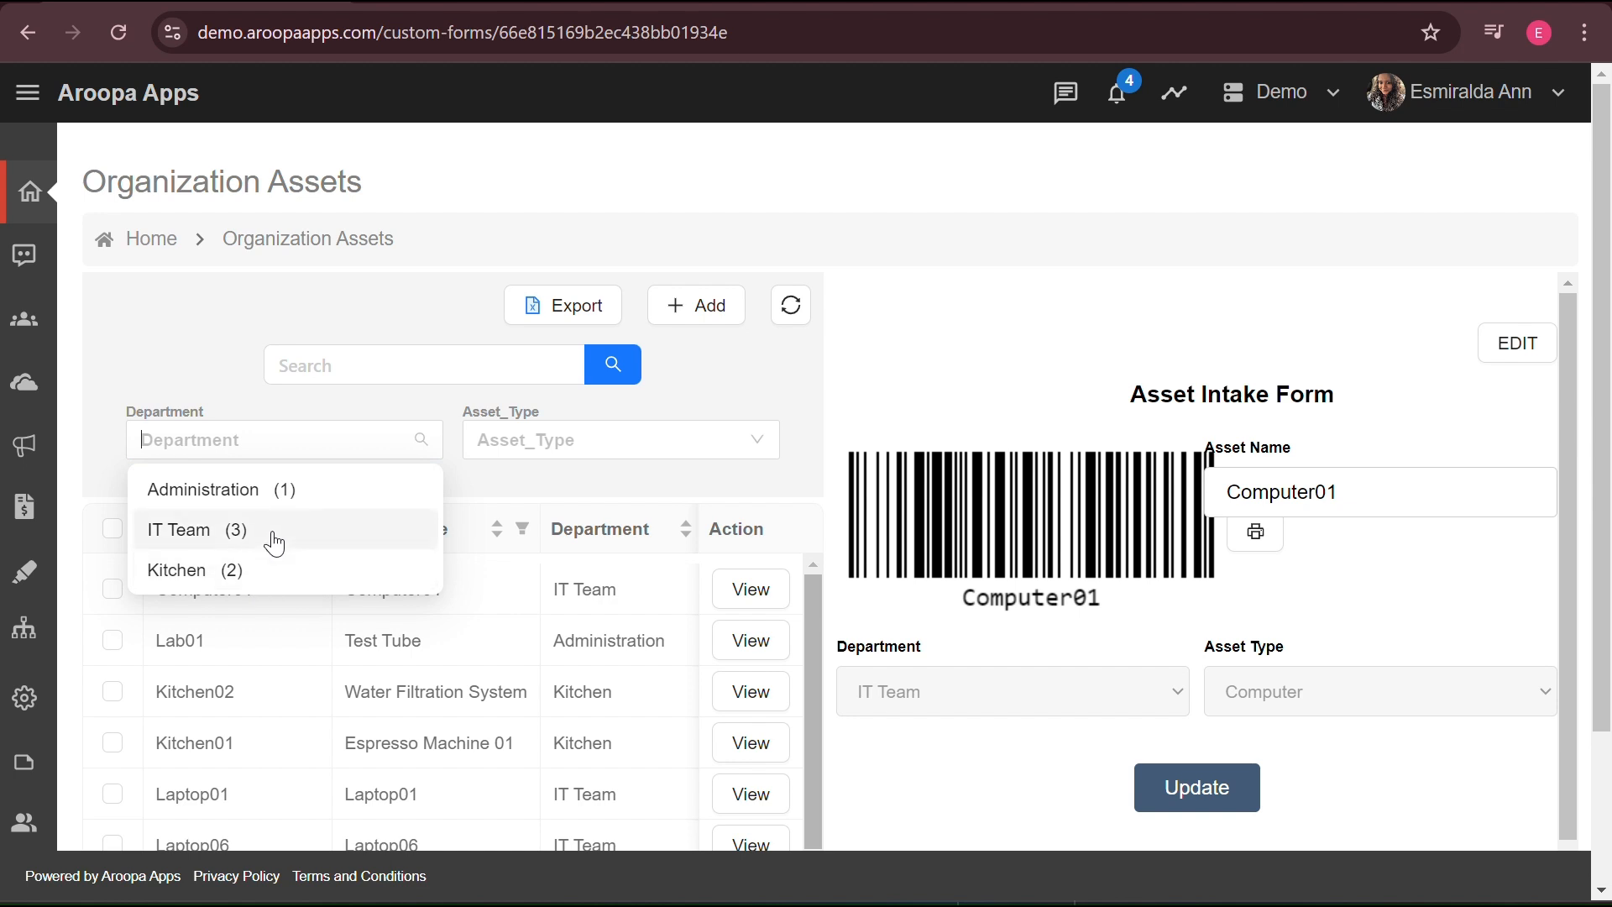
click(274, 544)
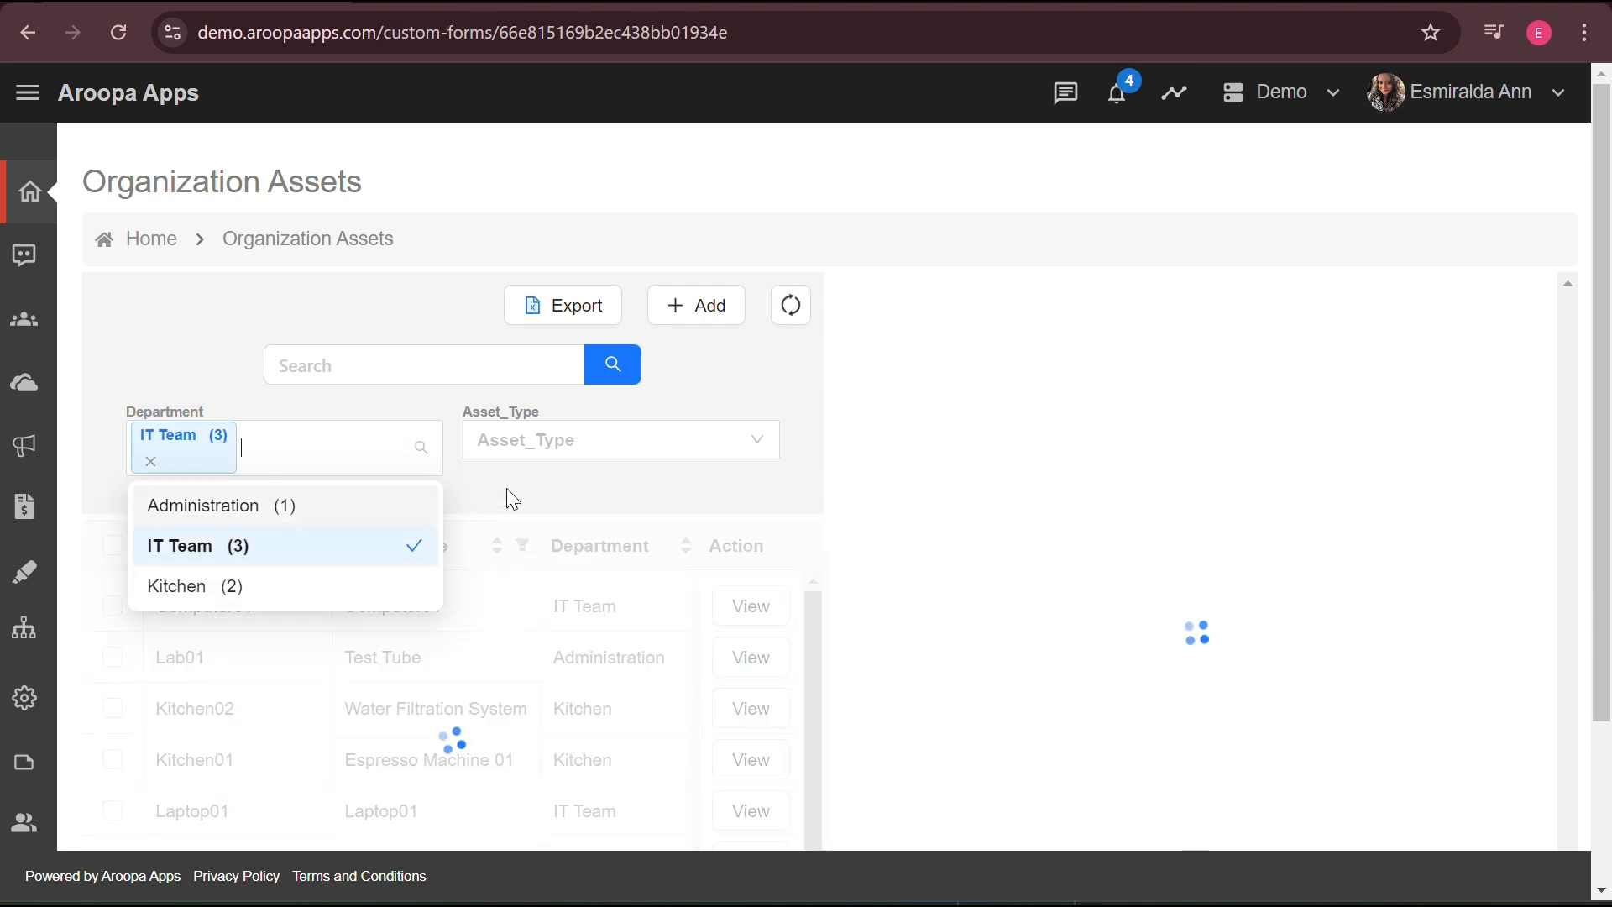
click(613, 445)
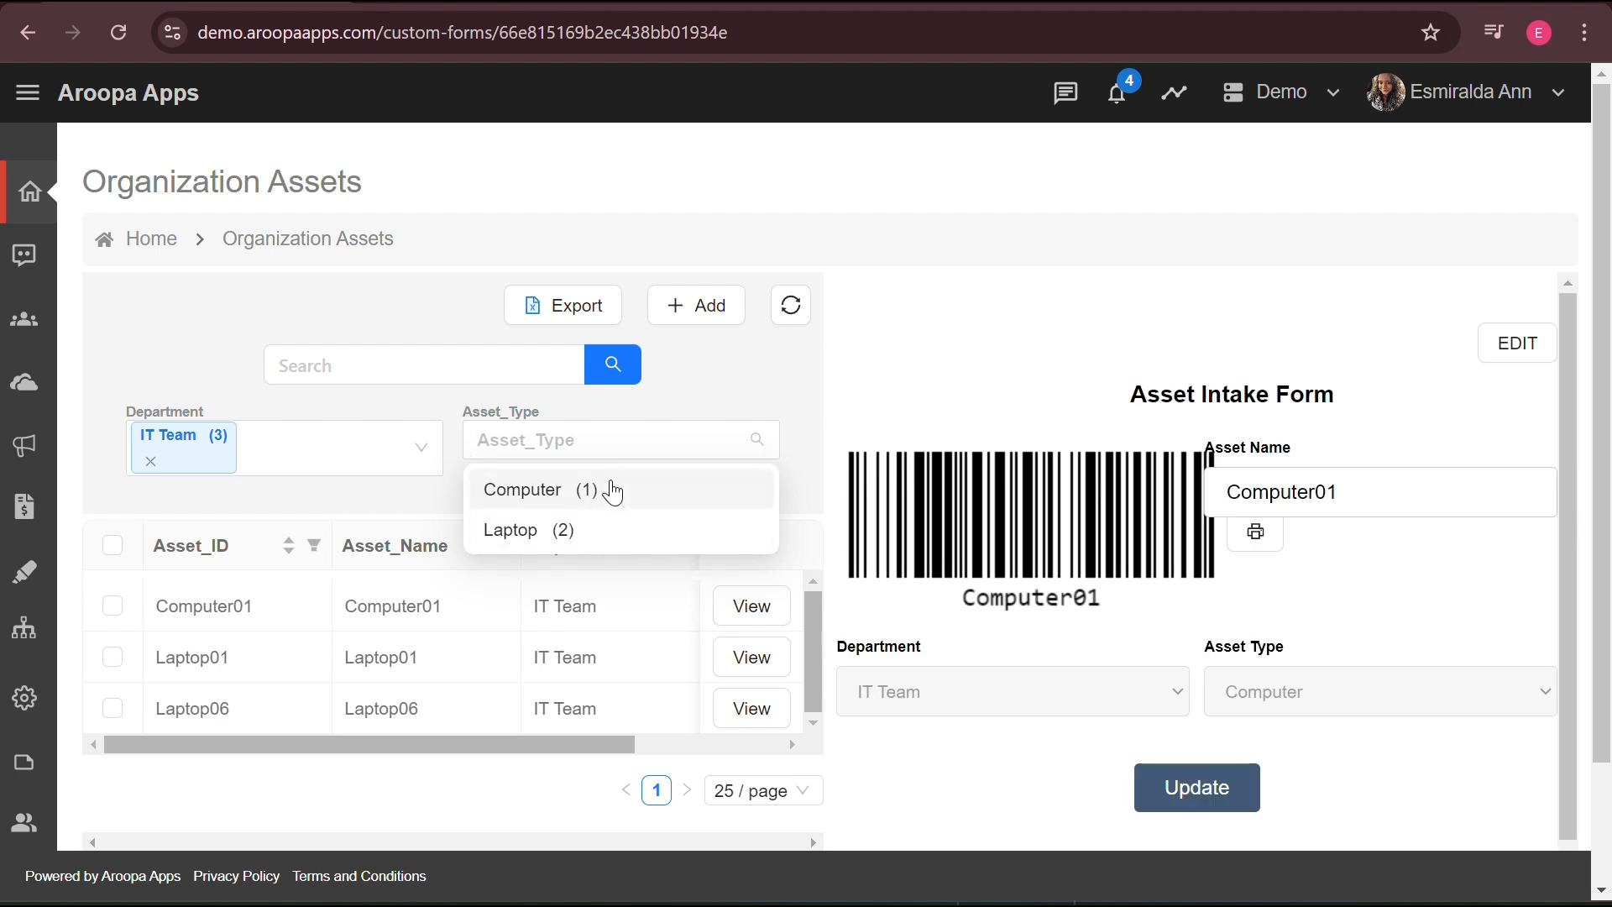
click(602, 541)
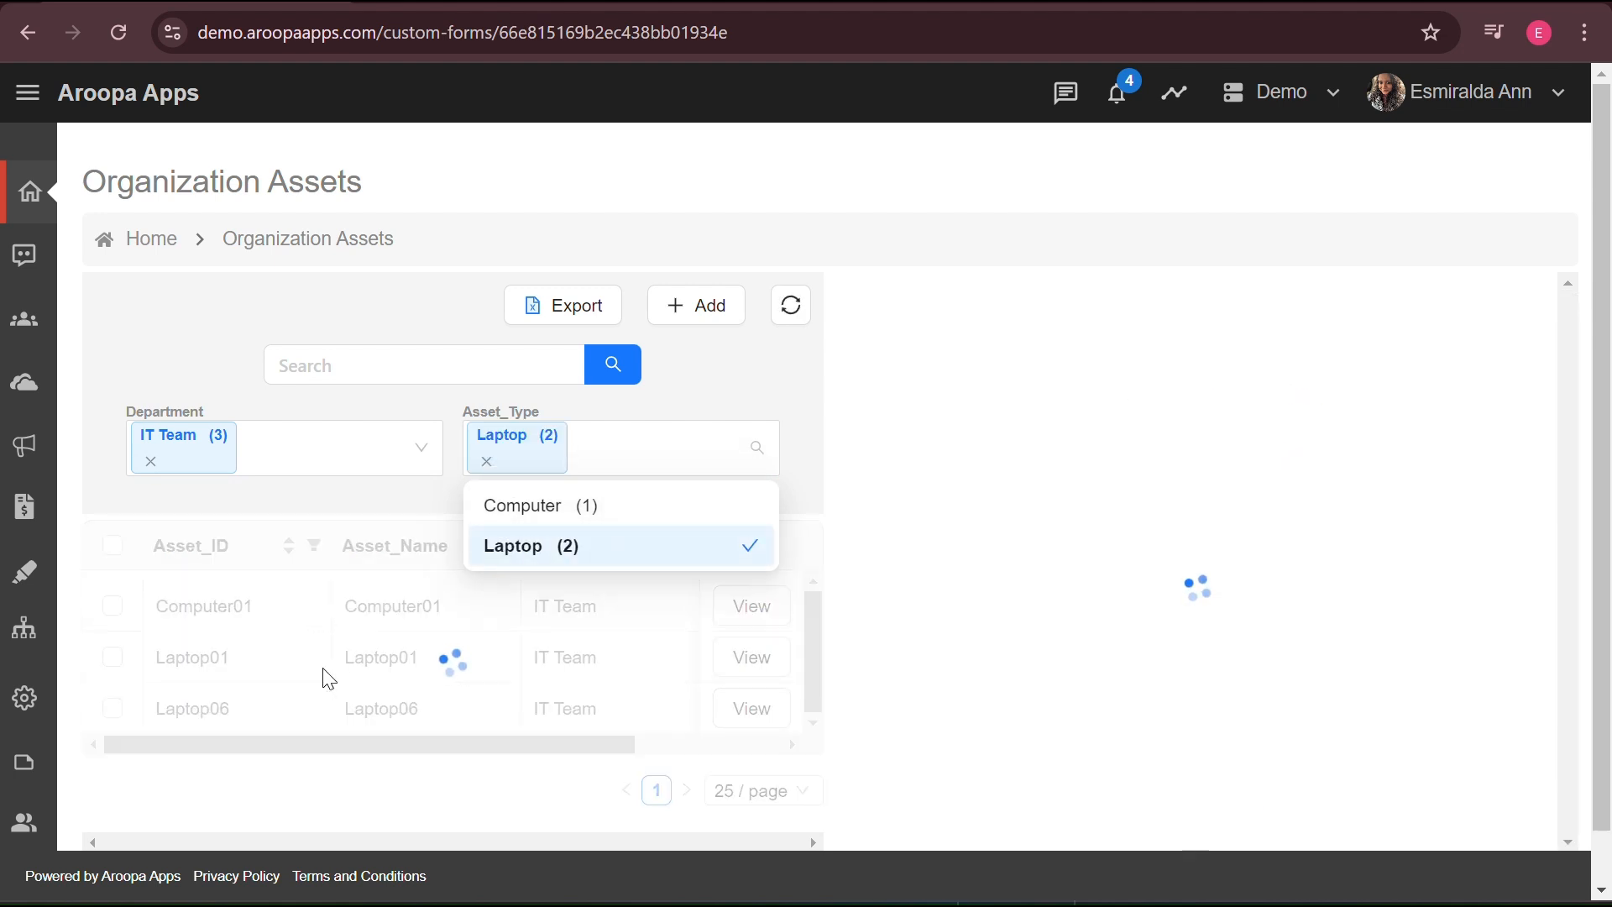